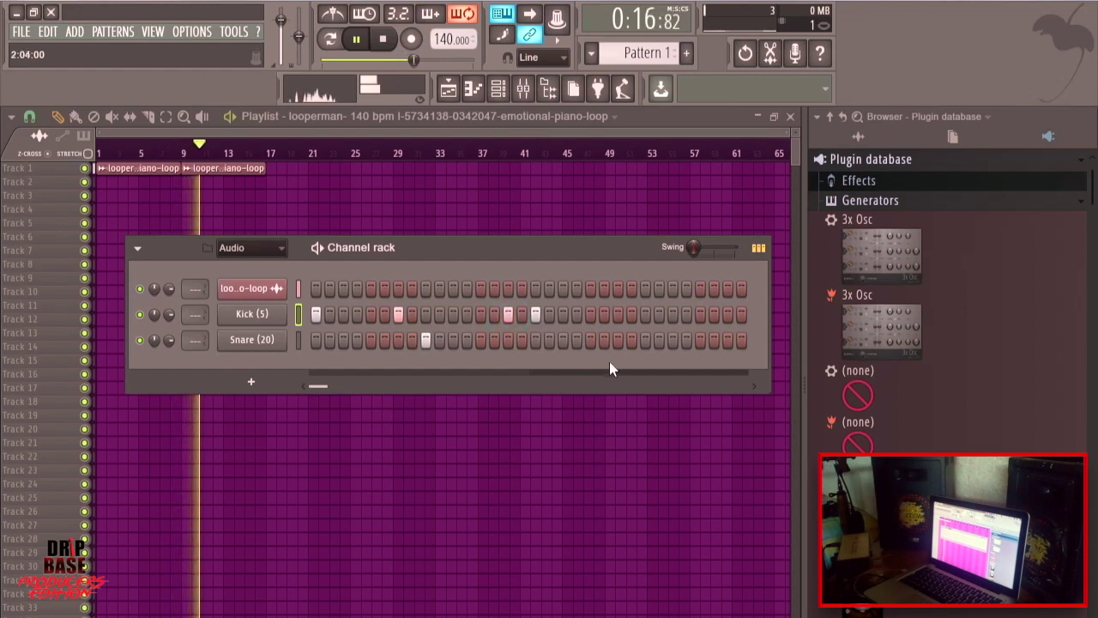
Add a snare hit on step 25, place Pattern 1 on Track 2 across bars 1 to 8, and bring back the channel rack
click(646, 340)
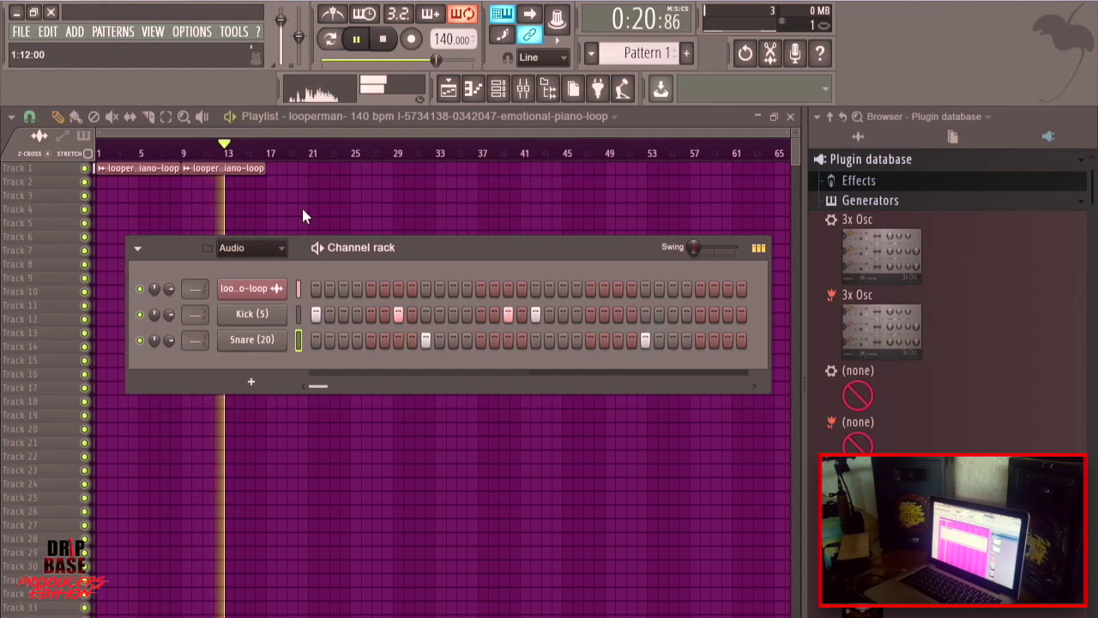
click(622, 53)
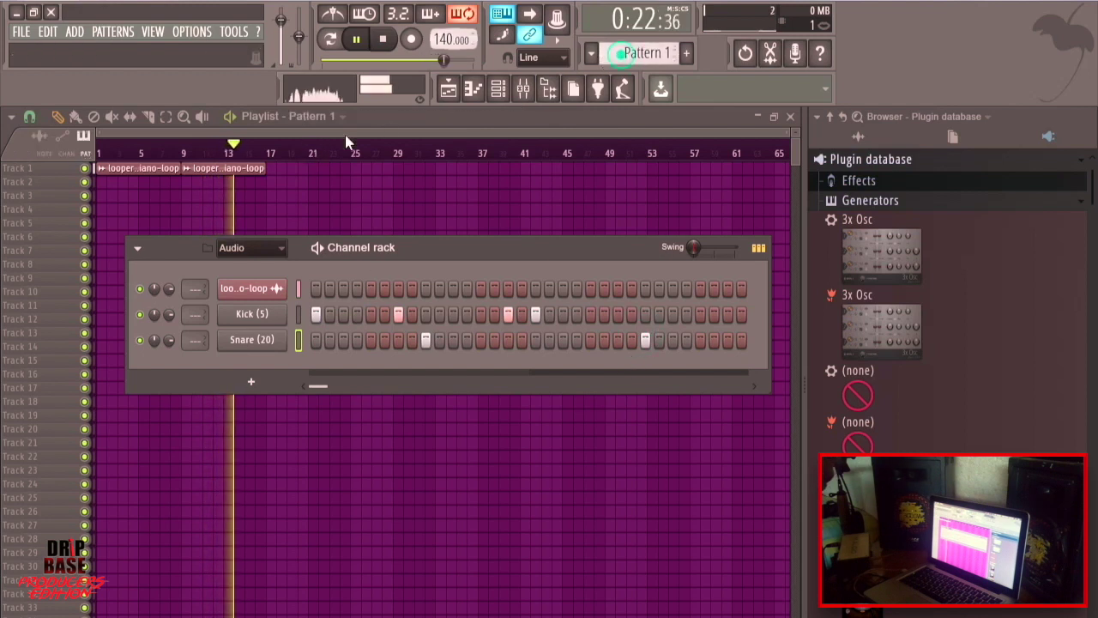
click(111, 182)
drag(157, 185, 176, 187)
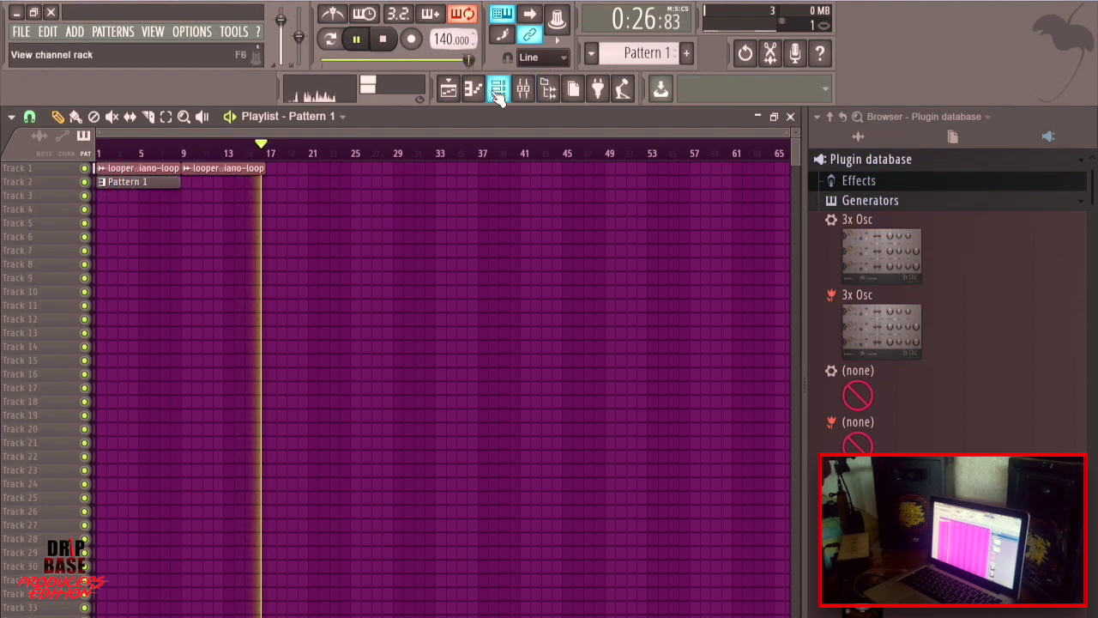
click(498, 89)
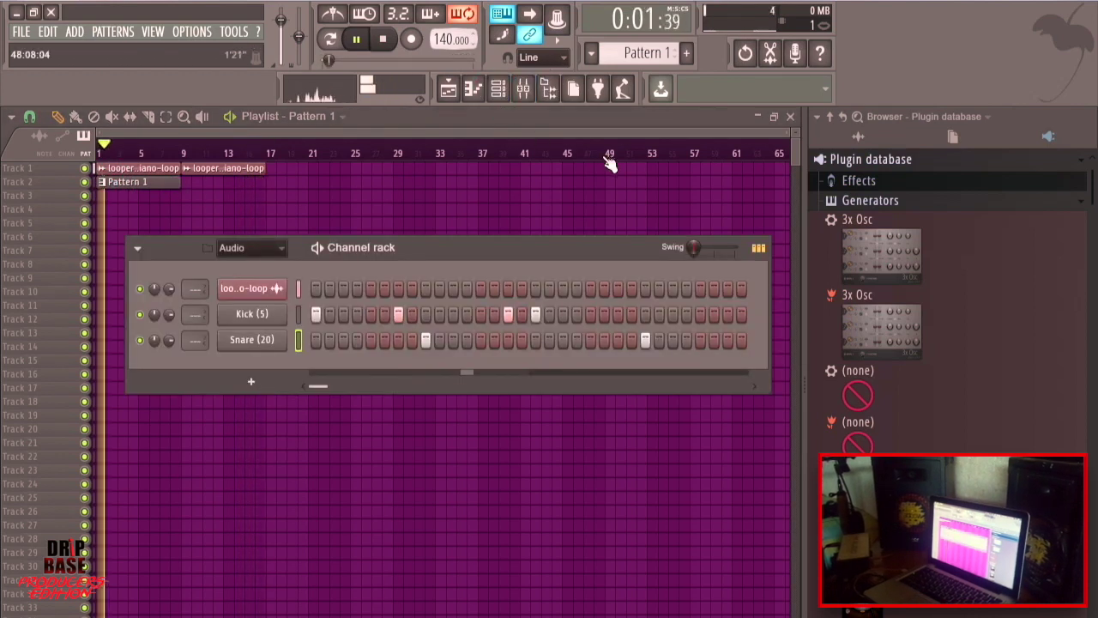
key(space)
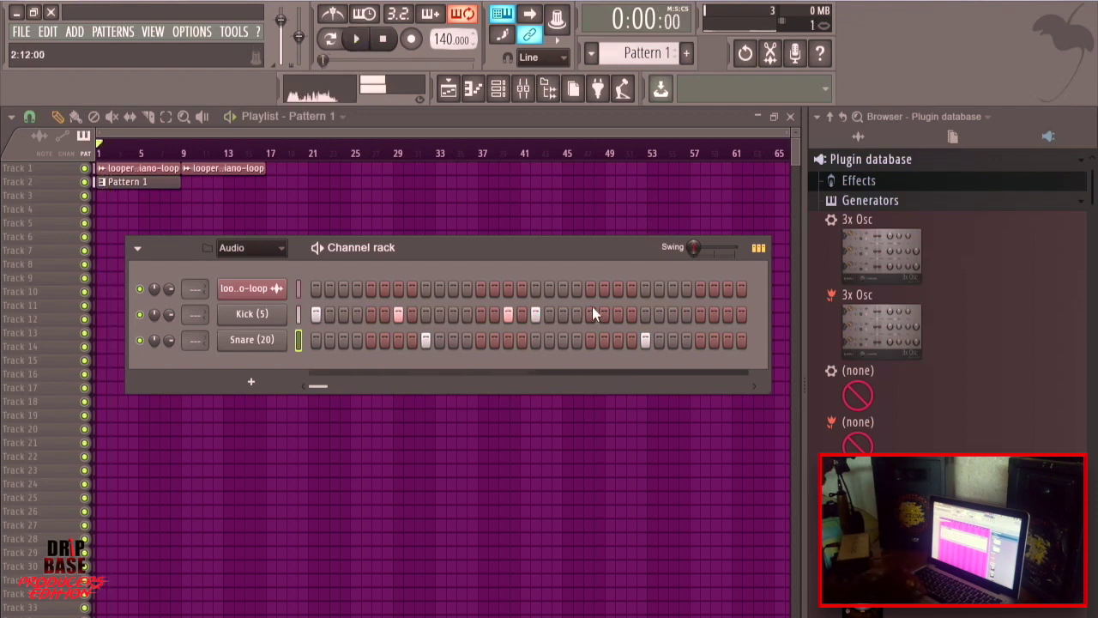
Try the kick hit on step 13 instead of step 15 and play the beat from the start
right_click(507, 311)
click(484, 316)
key(space)
key(space)
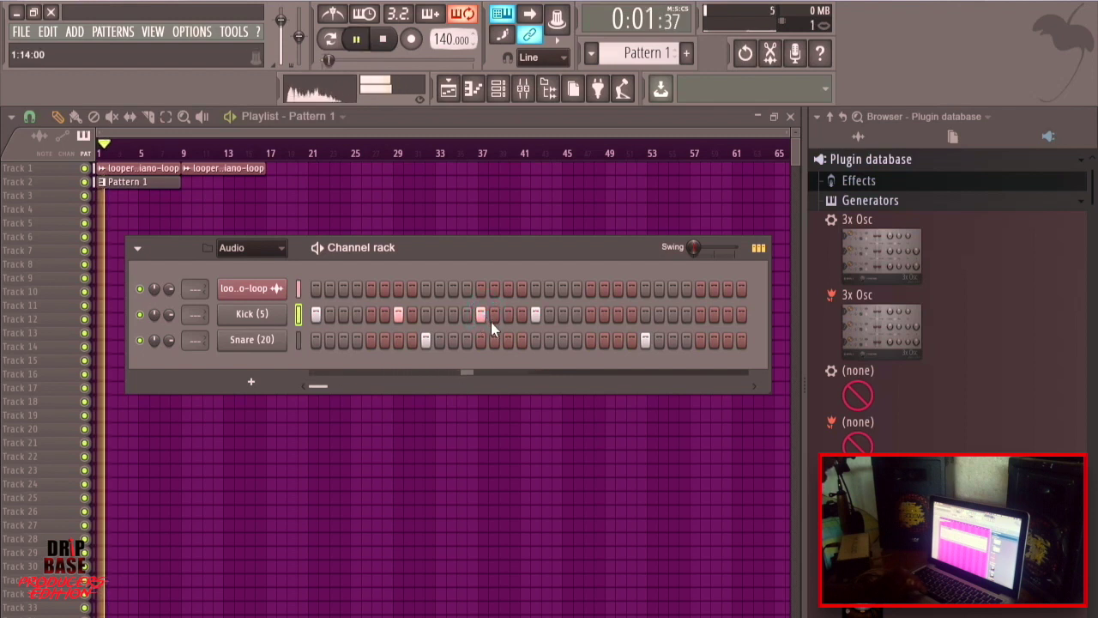
Remove the kick hits on steps 13 and 17 and put kick hits on steps 15 and 21, auditioning the placement
click(534, 314)
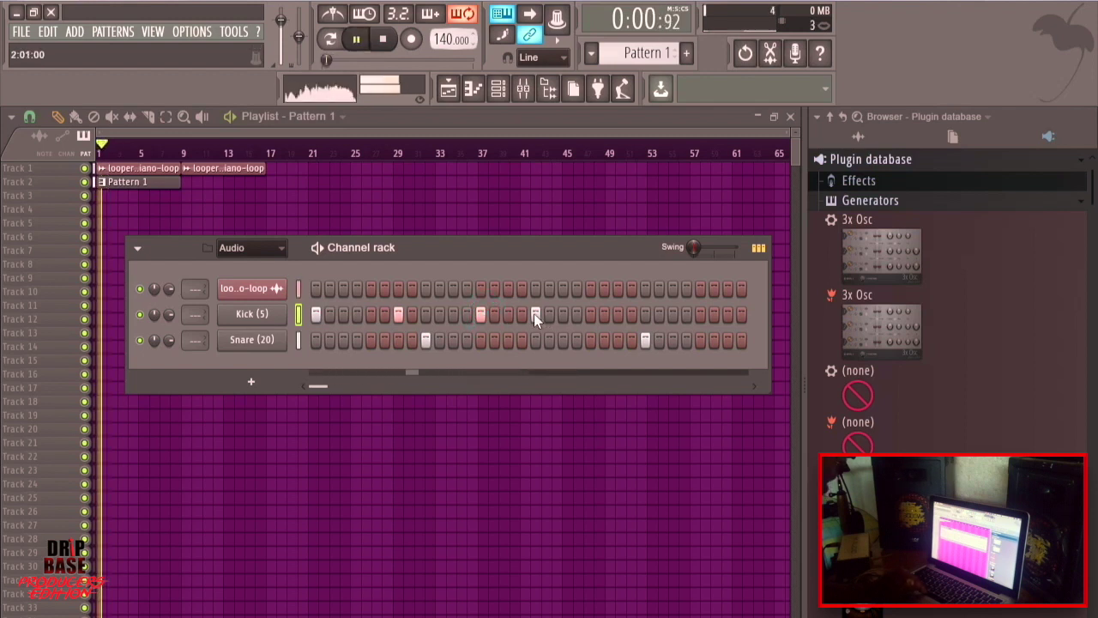
key(space)
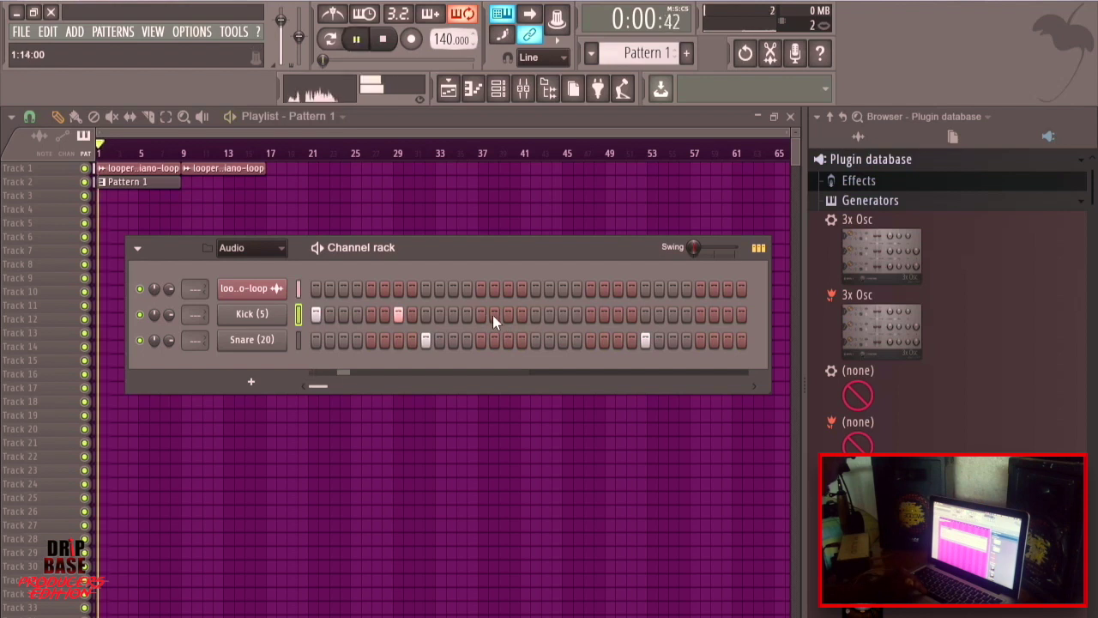
click(494, 314)
right_click(493, 316)
key(space)
key(space)
click(510, 318)
key(space)
click(590, 314)
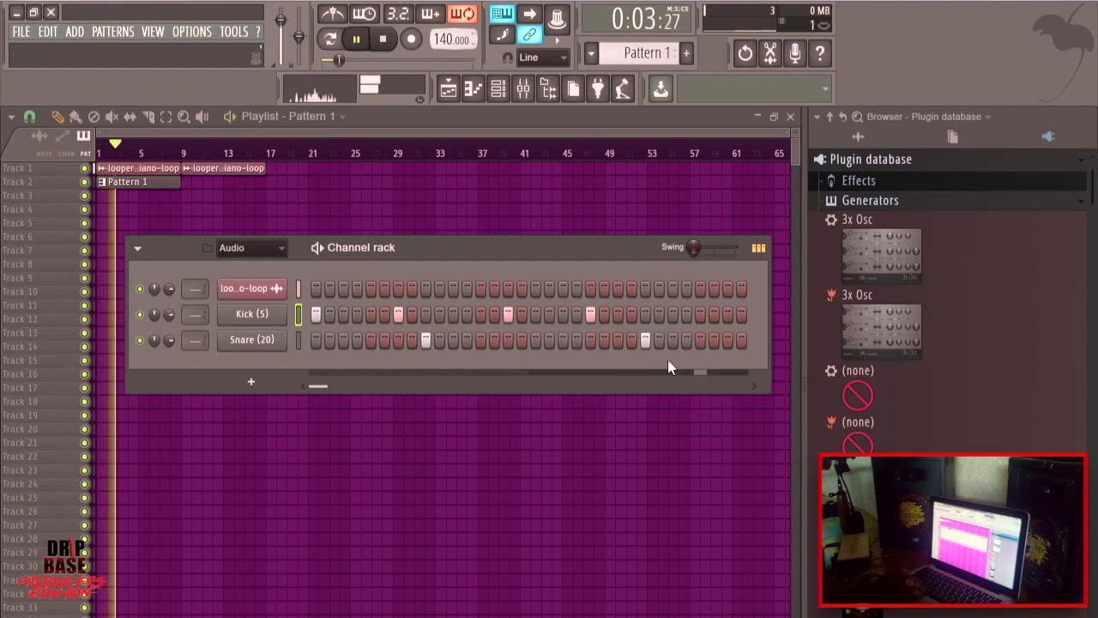
Extend the pattern with kick hits on steps 29, 31 and 33 and a snare hit on step 41
drag(314, 387, 596, 388)
click(620, 315)
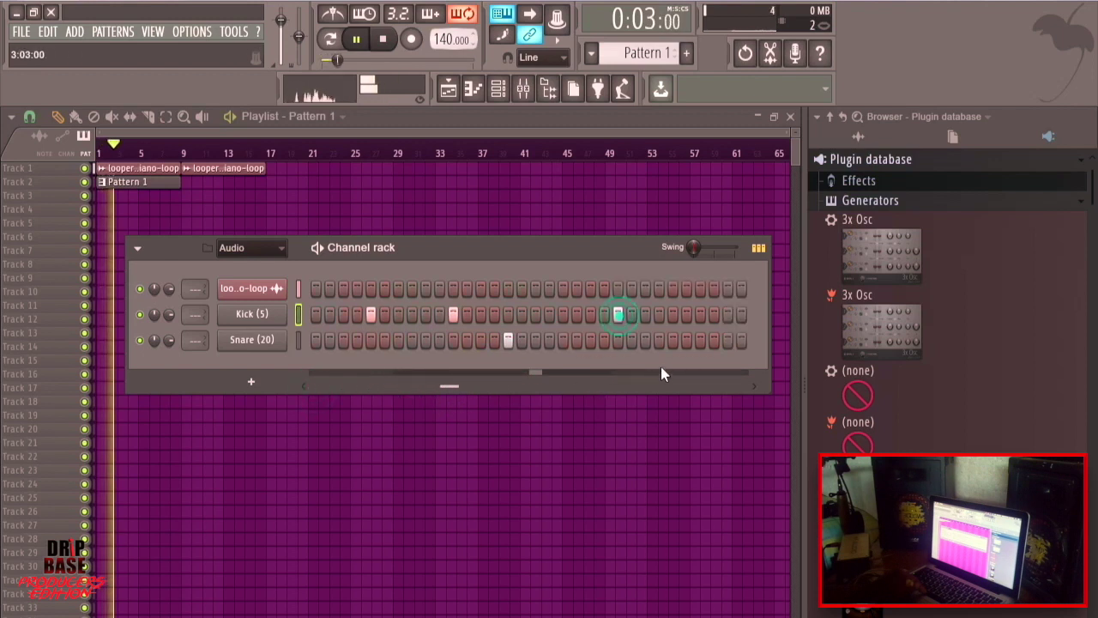
click(604, 314)
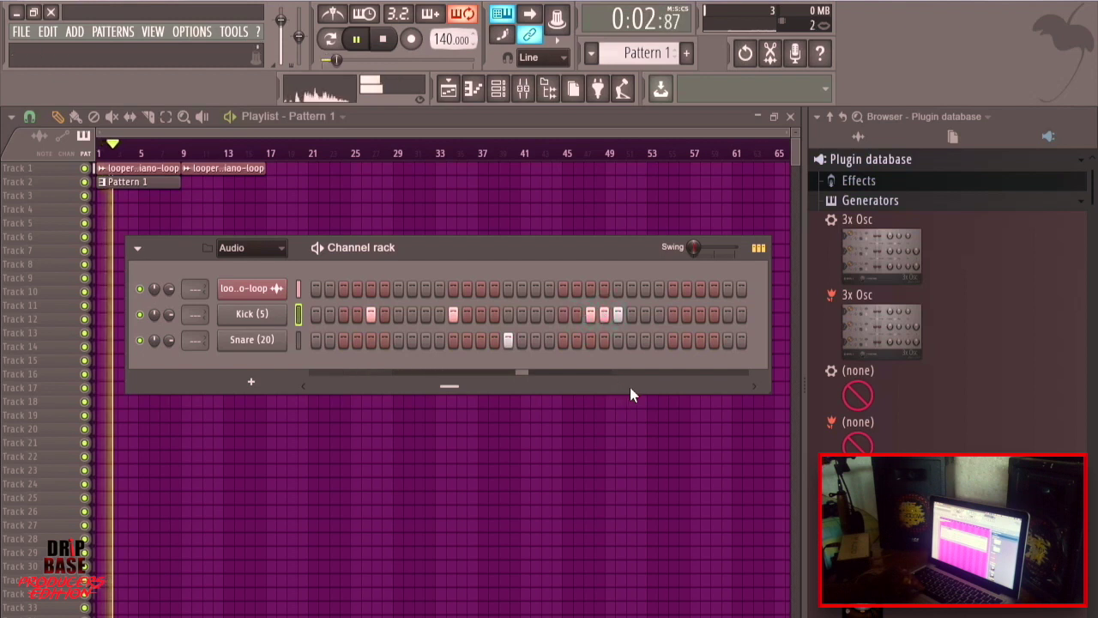
key(space)
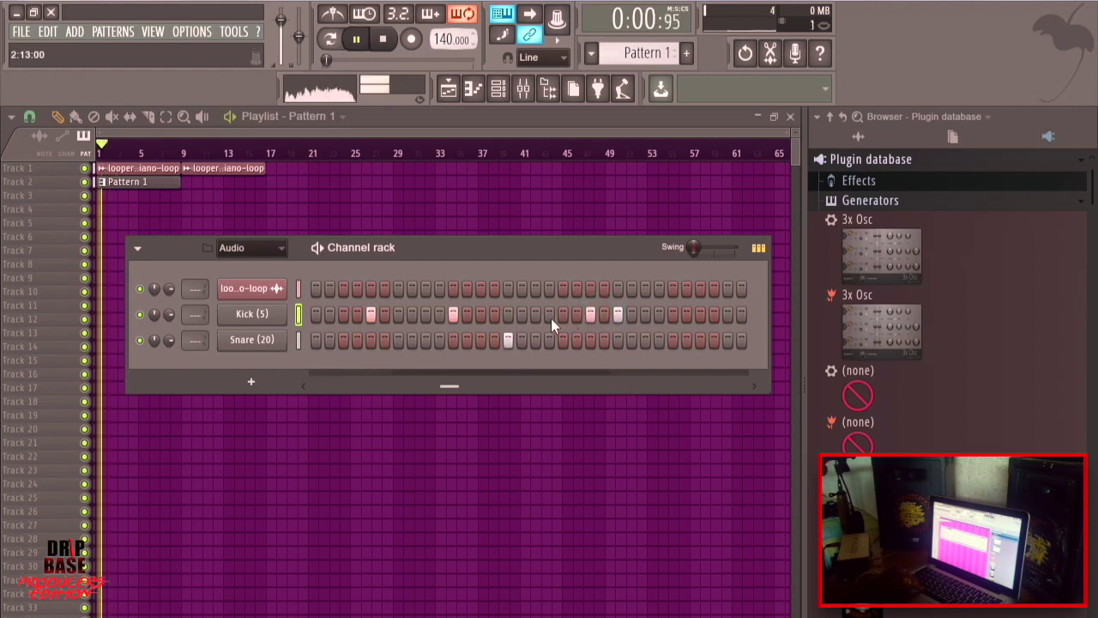
click(557, 314)
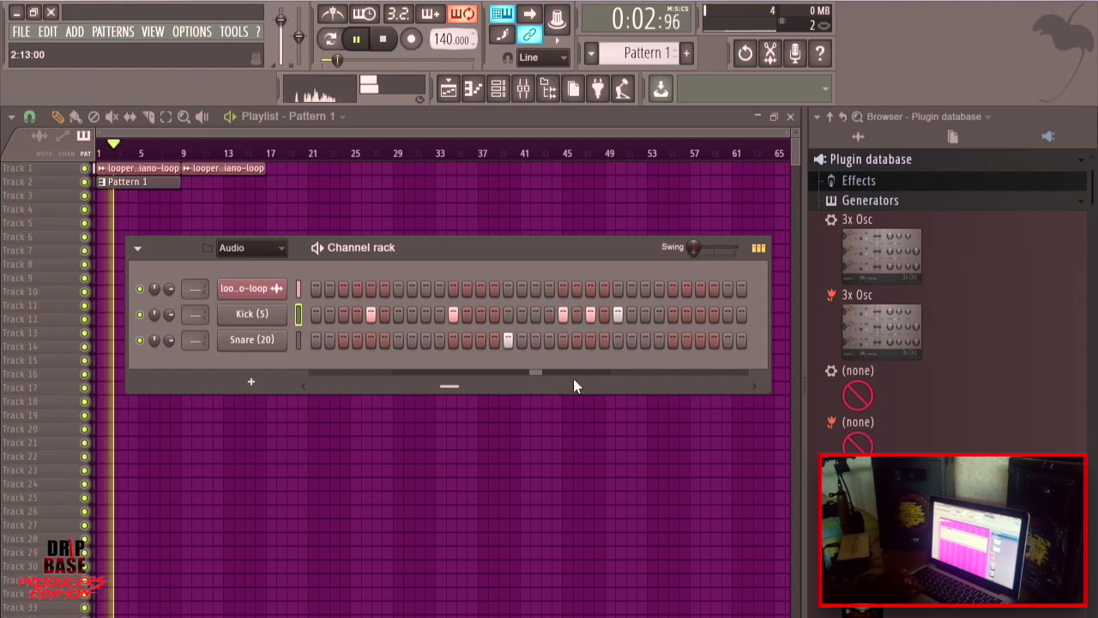
key(space)
click(728, 342)
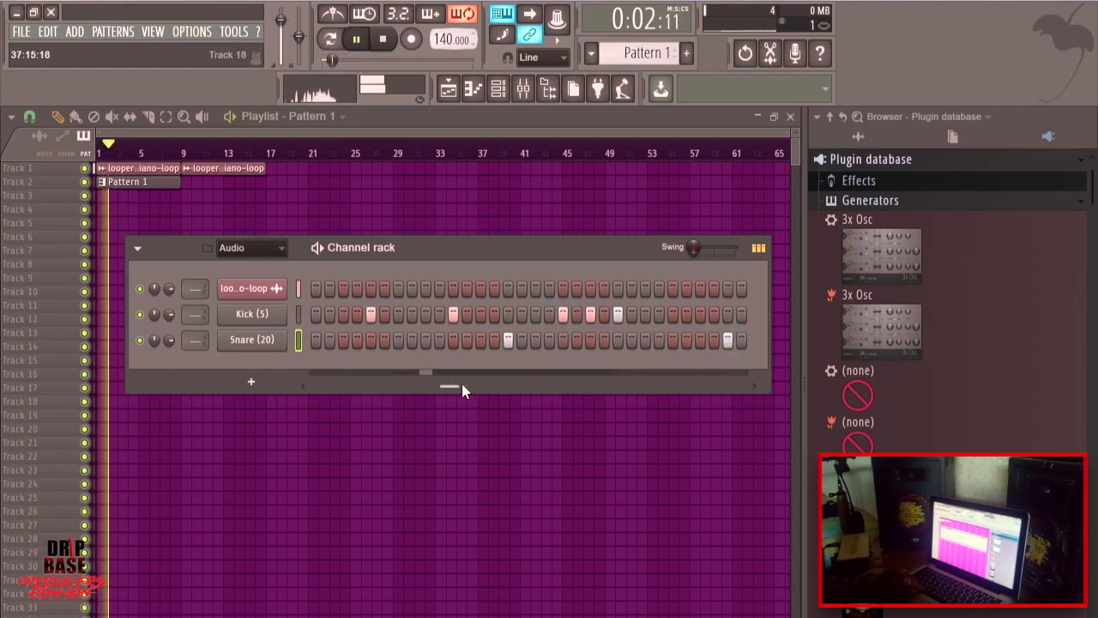
Add kick hits on steps 39, 47 and 49 and a snare hit on step 57, and play the pattern
click(544, 400)
right_click(569, 403)
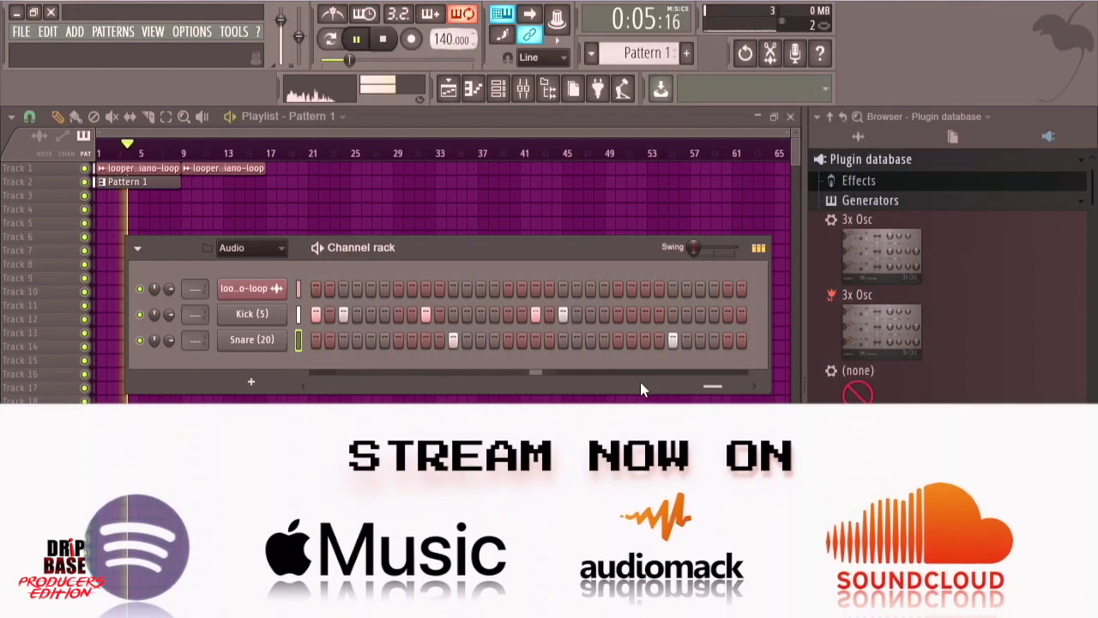
key(space)
key(space)
Replace the kick hits on steps 47 and 49 with kick hits on steps 45, 51 and 55, auditioning the result
right_click(535, 315)
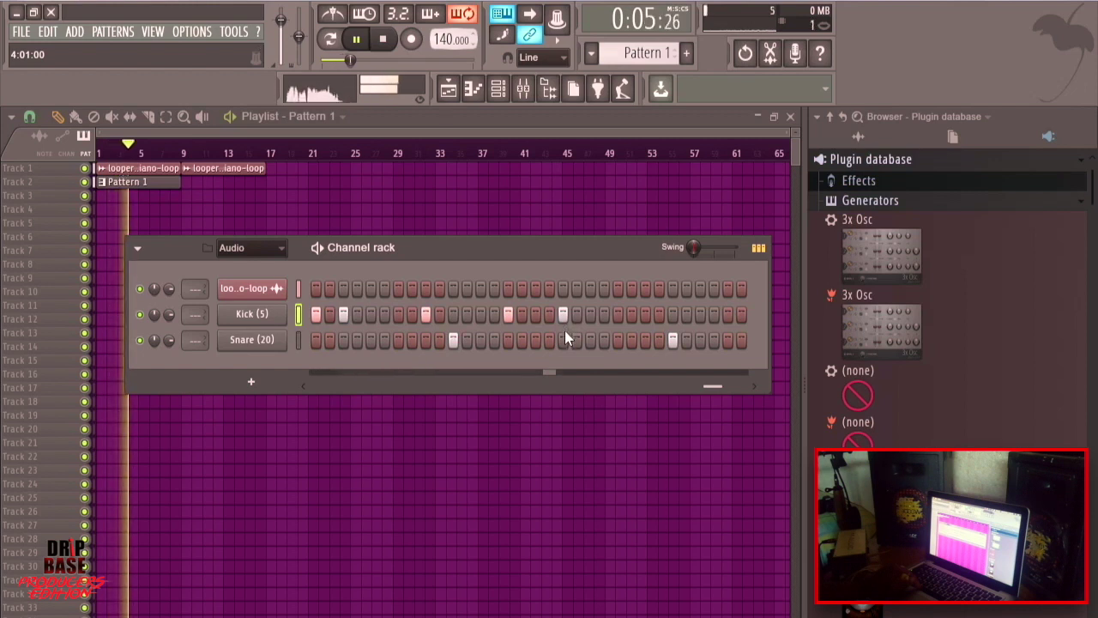
key(space)
key(space)
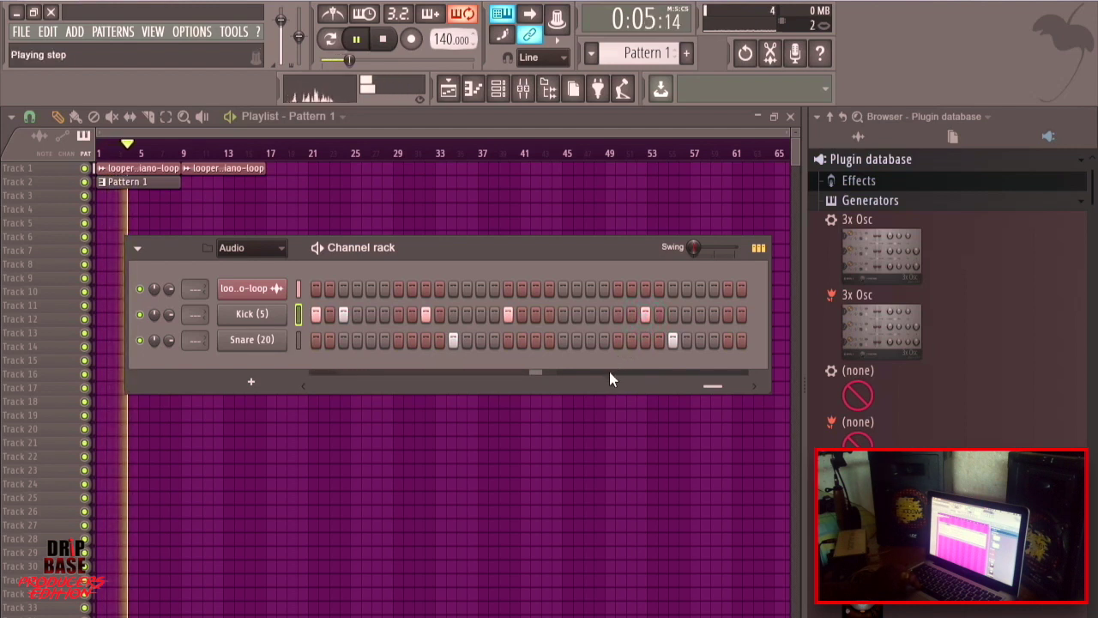
key(space)
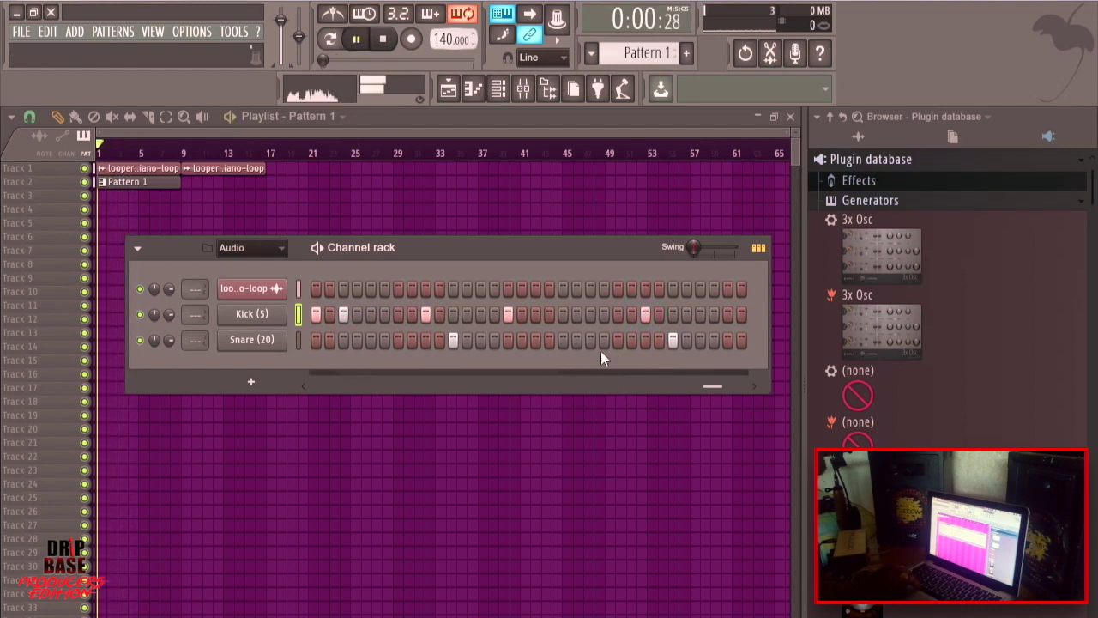
click(592, 314)
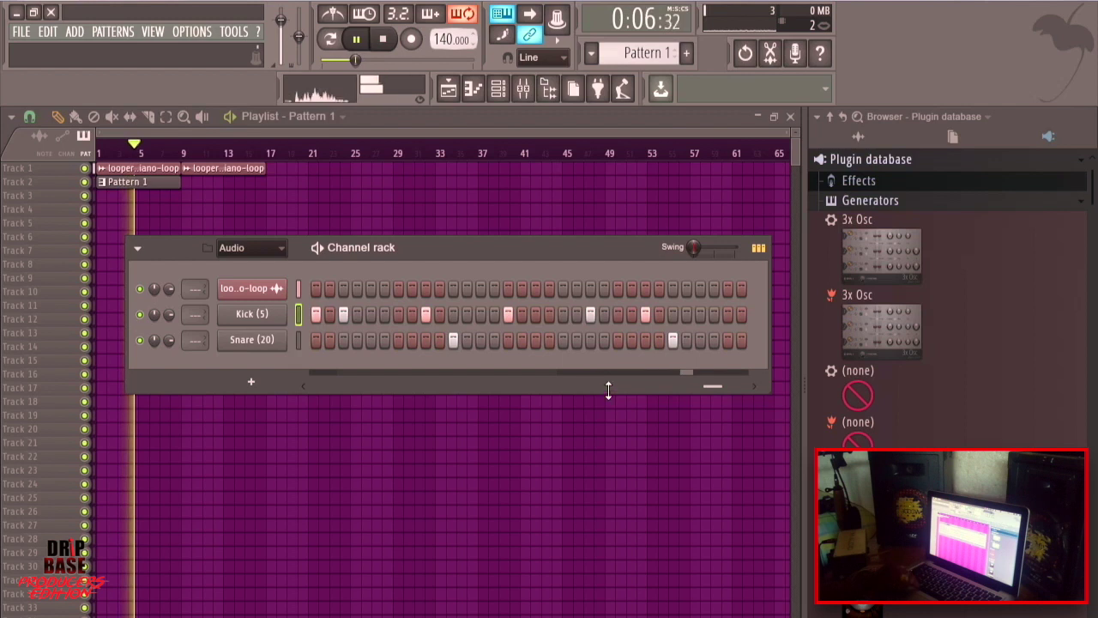
key(space)
key(space)
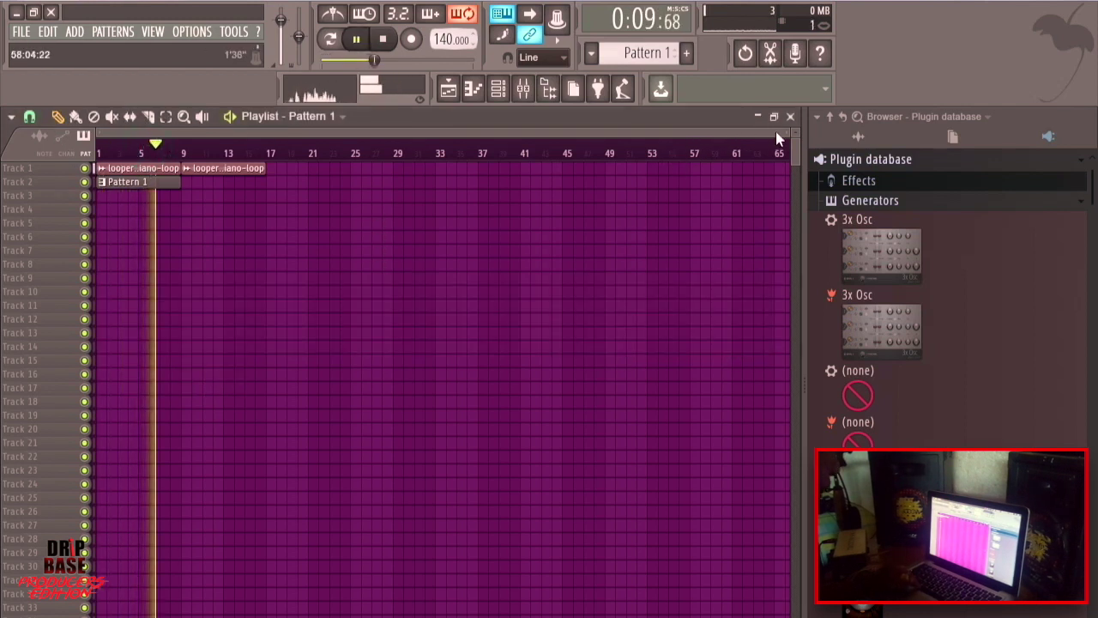
Open the Kick (5) notes of Pattern 1 in the piano roll and play them back
drag(784, 133, 346, 160)
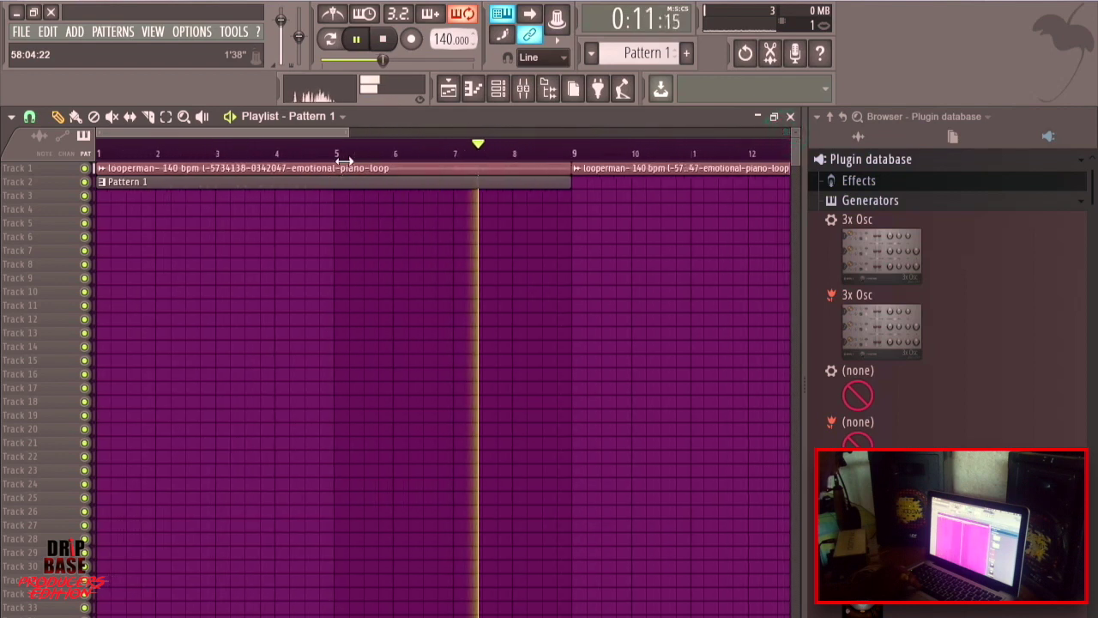
double_click(301, 184)
key(space)
drag(325, 132, 43, 133)
key(space)
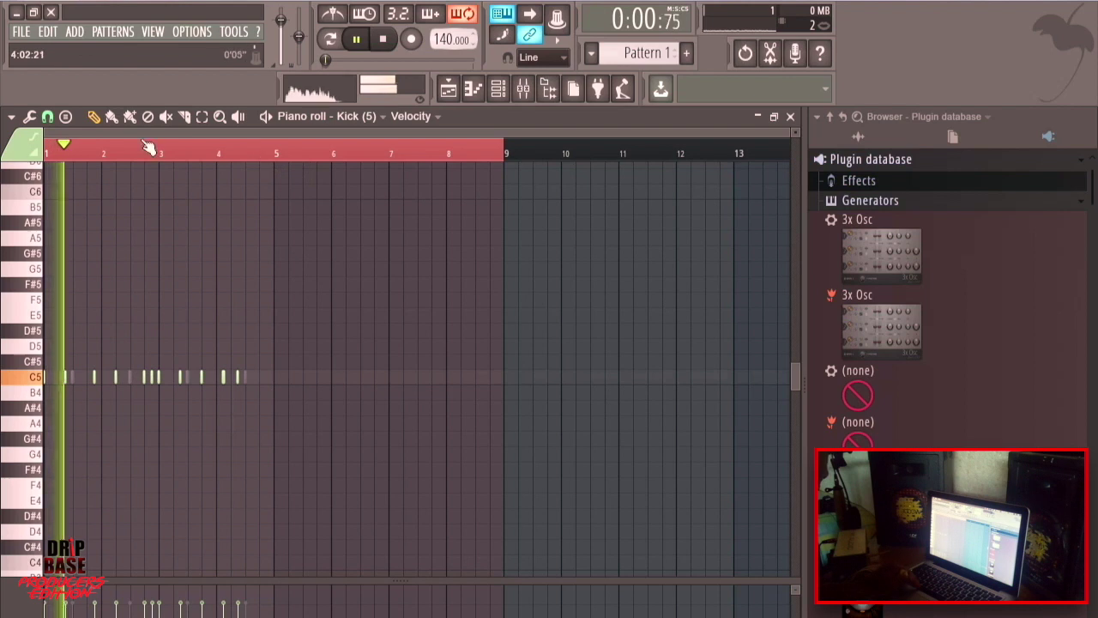
drag(797, 137, 684, 133)
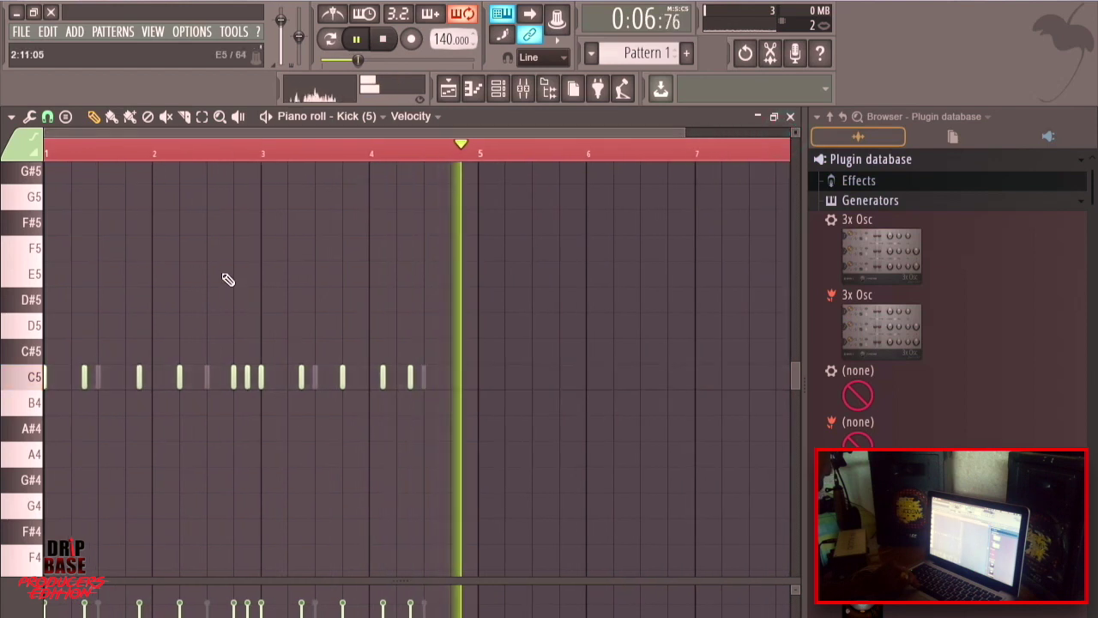
key(space)
Duplicate all the kick notes, move the copies to start at bar 5, and play the pattern
drag(569, 316, 4, 438)
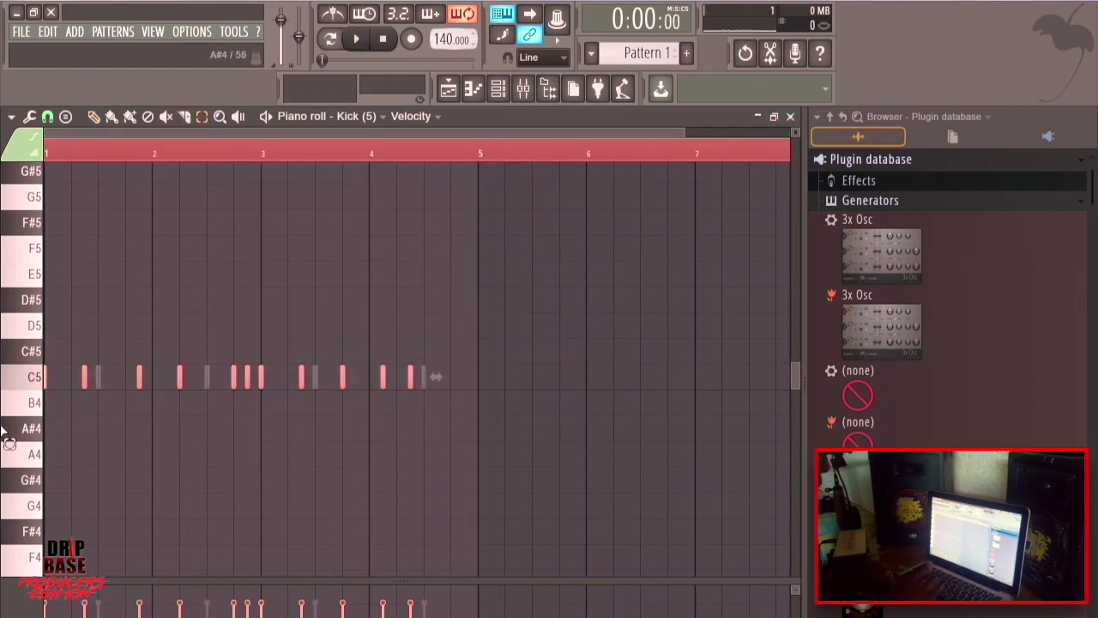
key(ctrl+b)
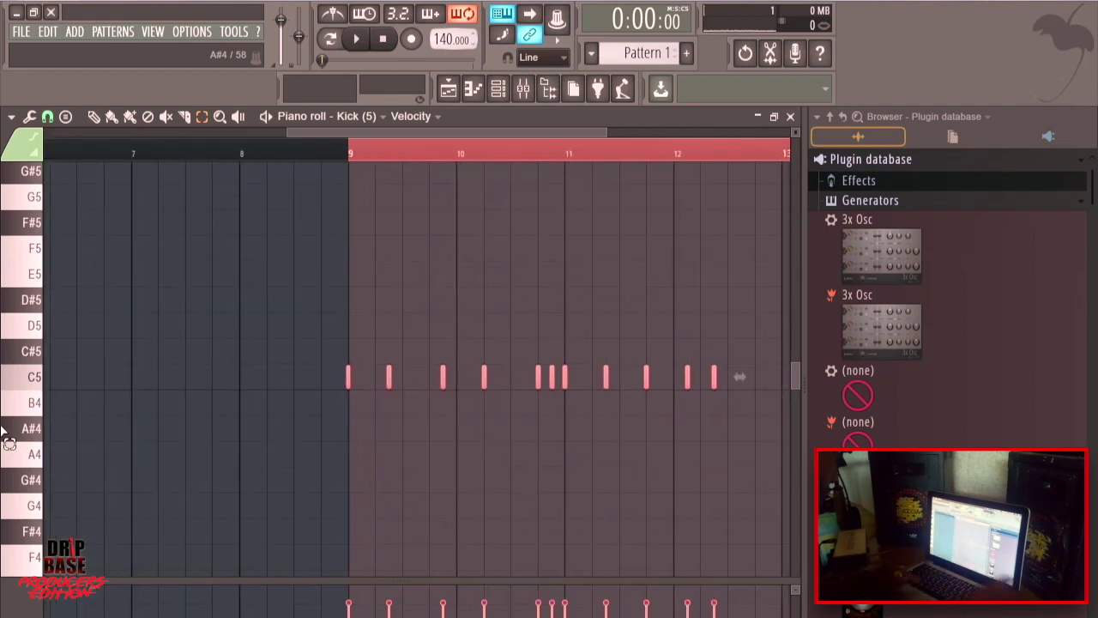
click(335, 149)
drag(292, 265, 785, 377)
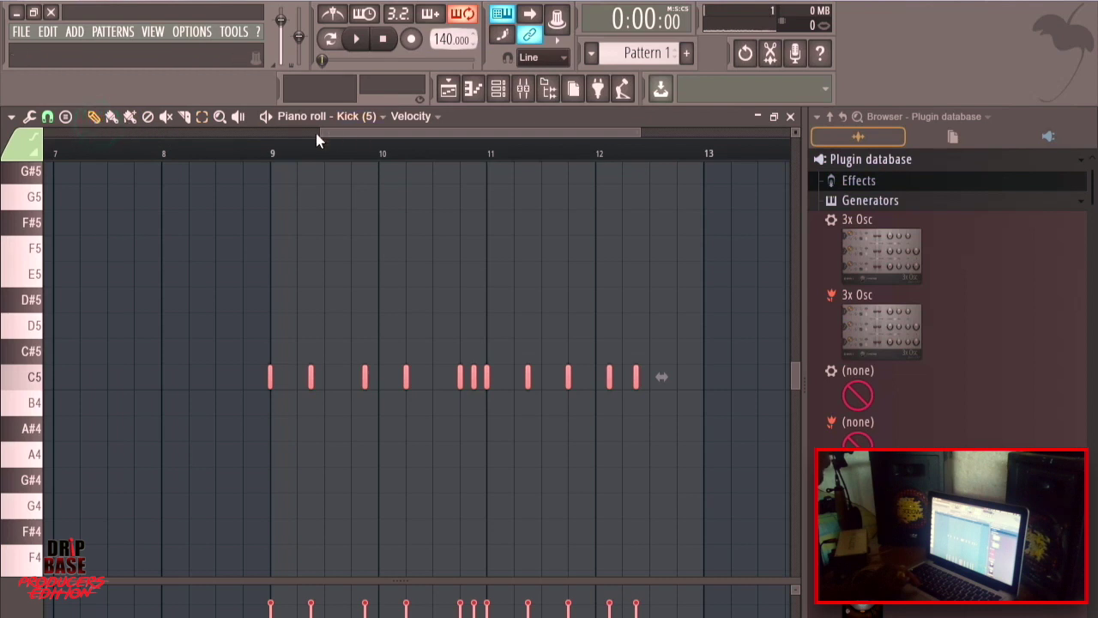
drag(321, 133, 199, 133)
drag(409, 386, 95, 400)
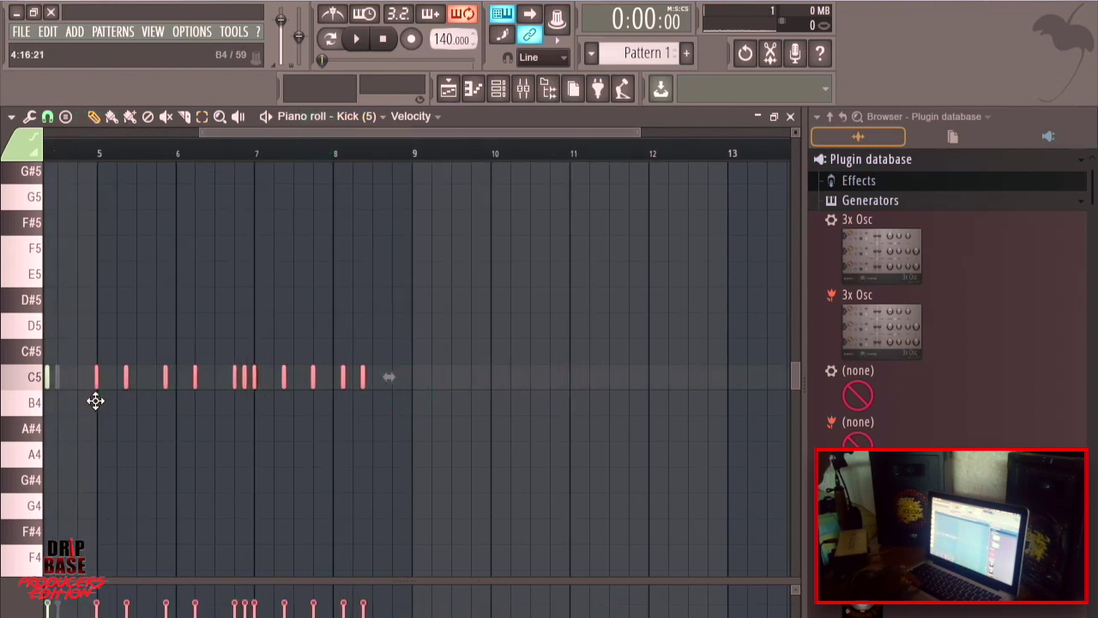
key(space)
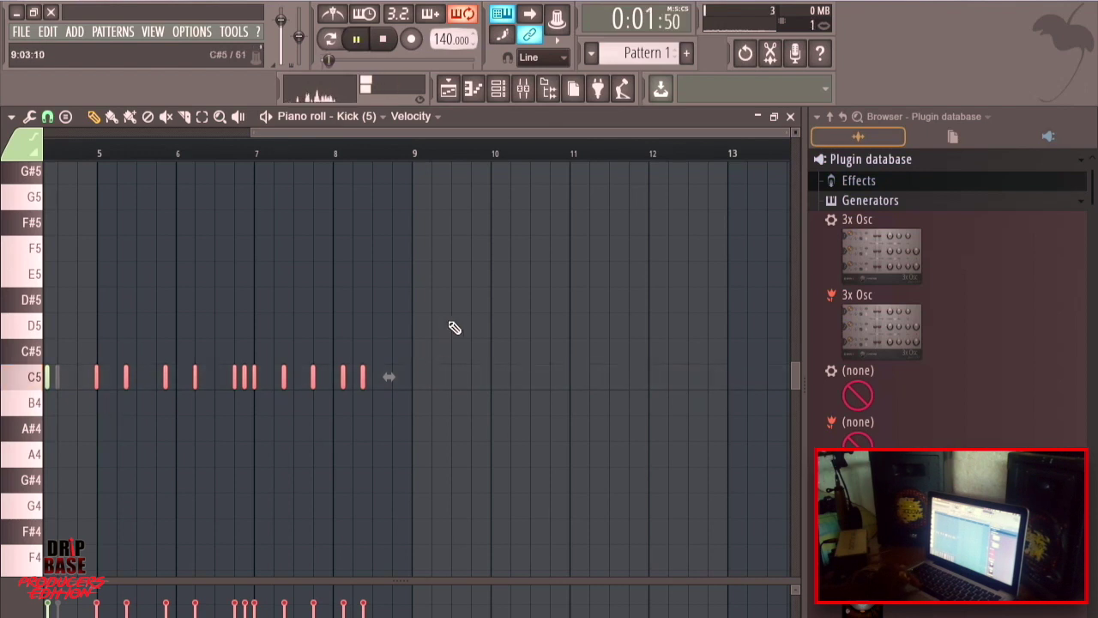
Open the Snare (20) channel's notes in the piano roll
click(447, 89)
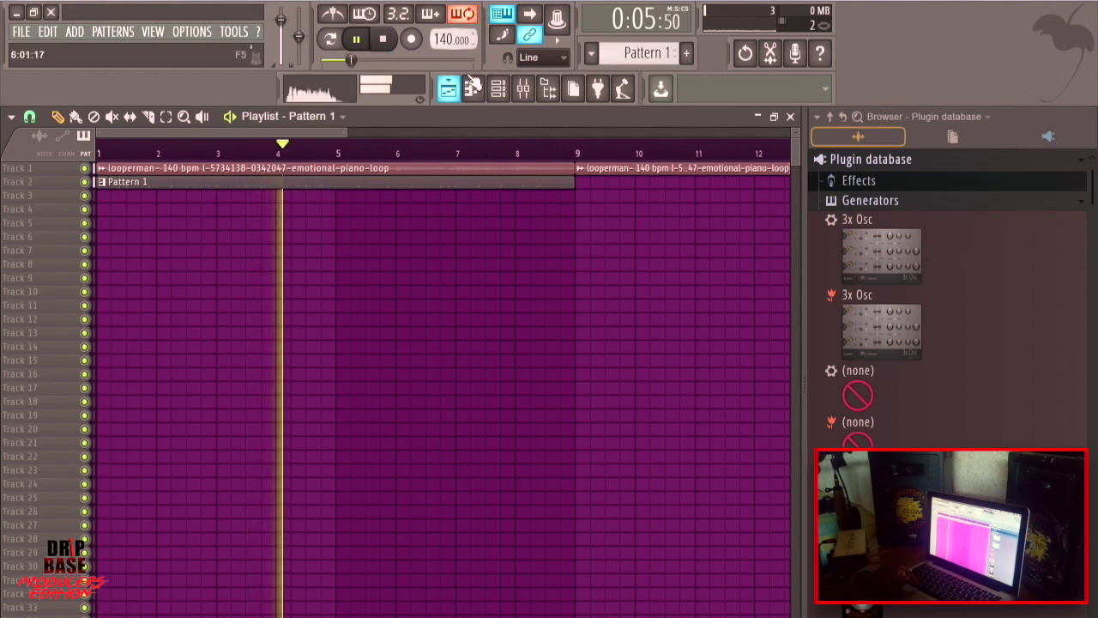
click(498, 89)
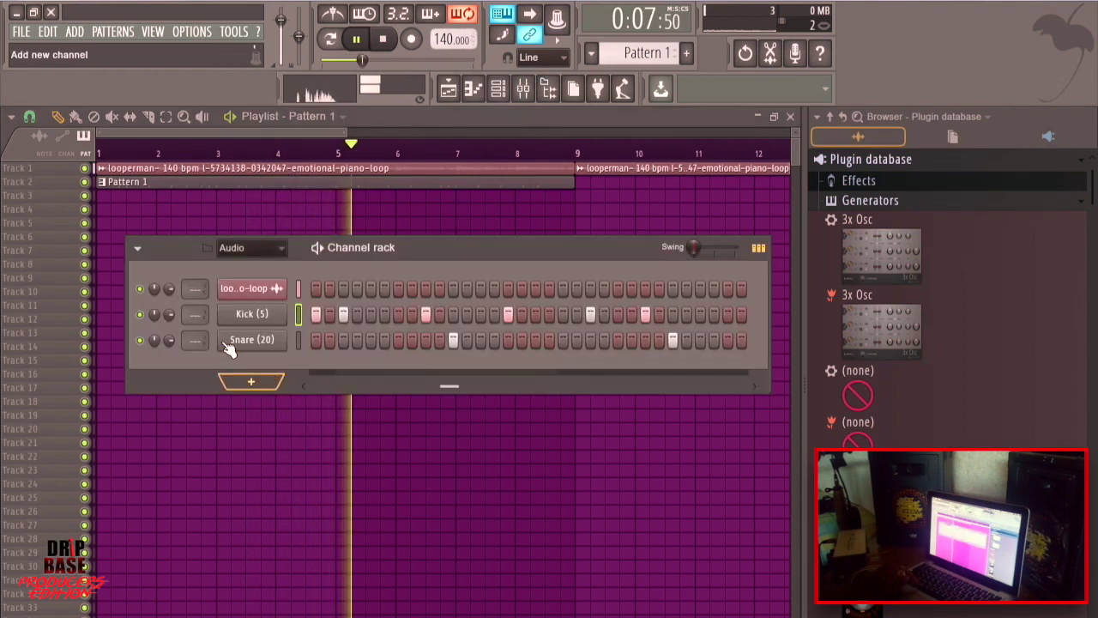
right_click(283, 337)
click(321, 344)
Duplicate the four snare notes and align the copies with the middle of bars 5 to 8
click(202, 116)
drag(287, 239, 8, 441)
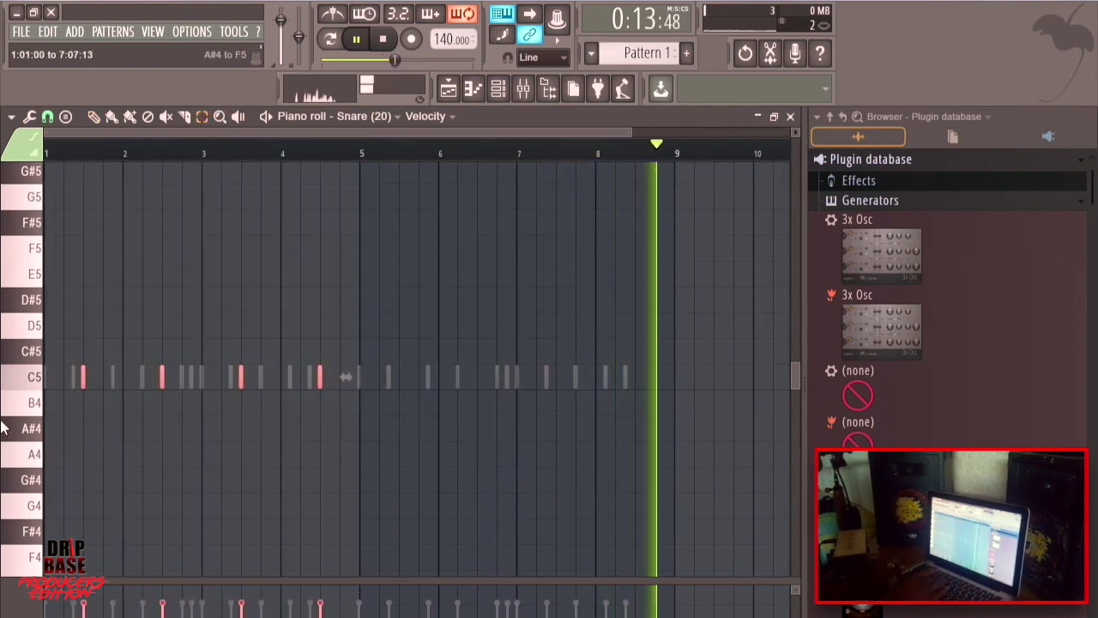
key(ctrl+b)
click(94, 117)
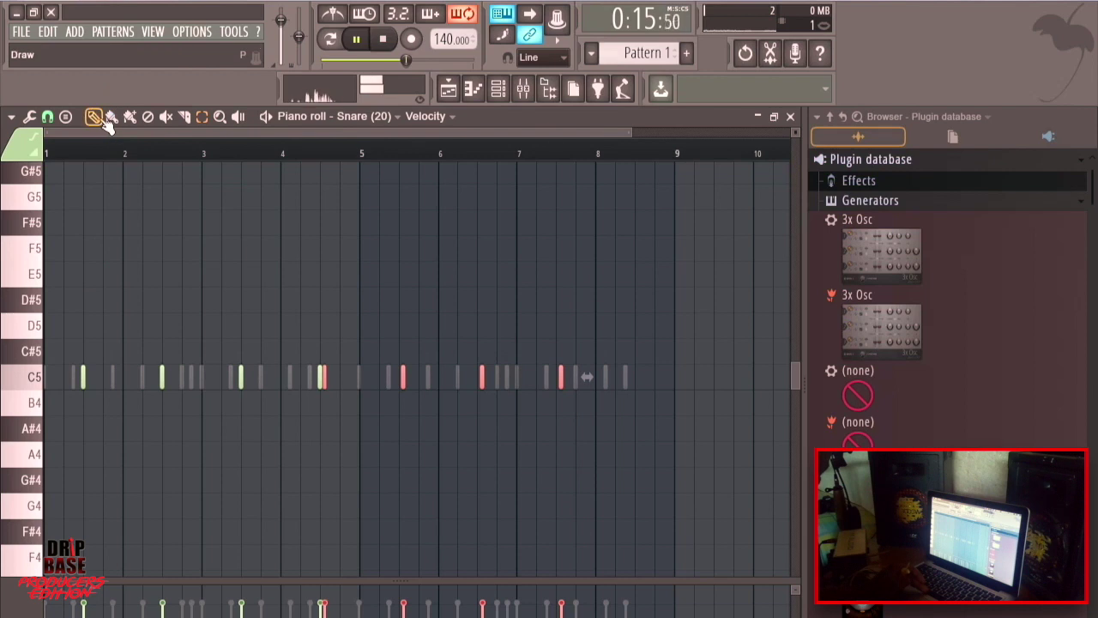
mouse_move(382, 394)
mouse_down()
mouse_move(406, 402)
mouse_move(397, 402)
mouse_up()
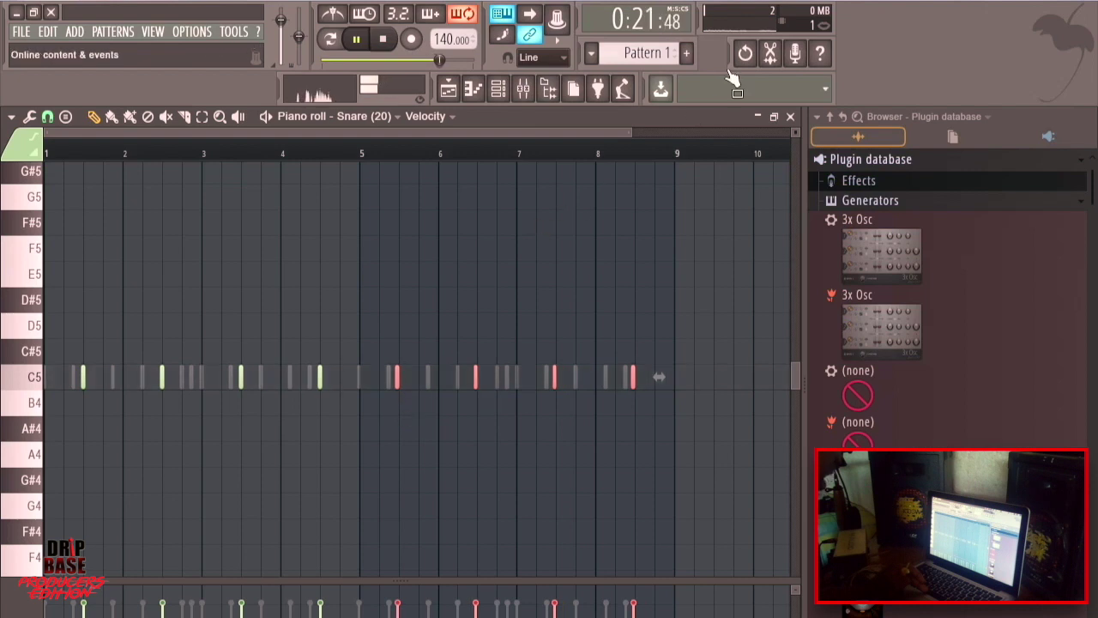
drag(635, 133, 322, 134)
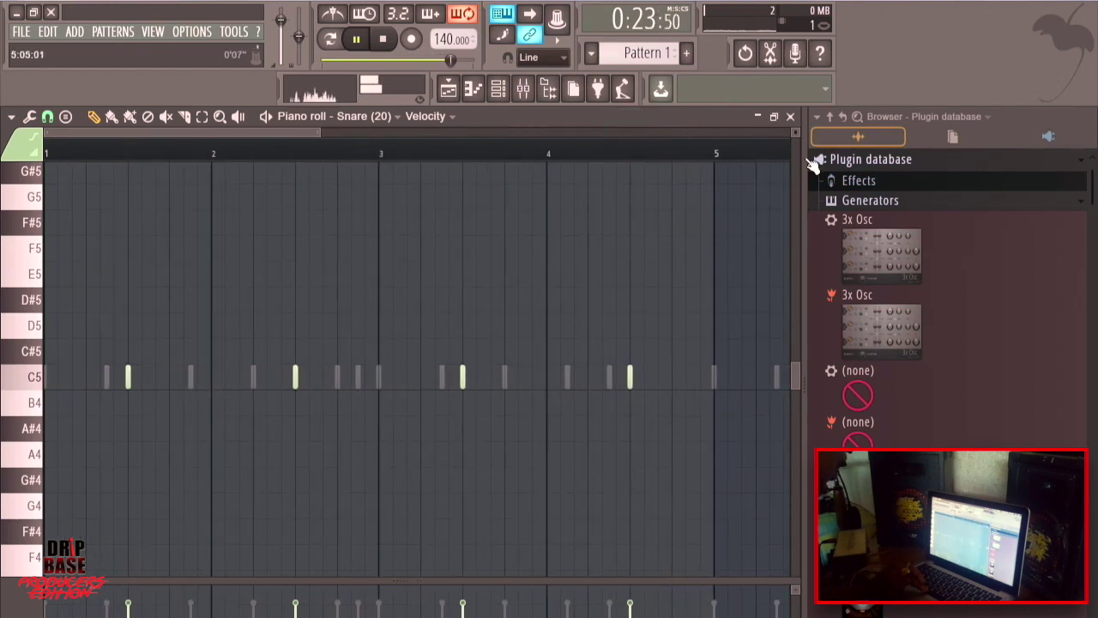
drag(794, 136, 778, 138)
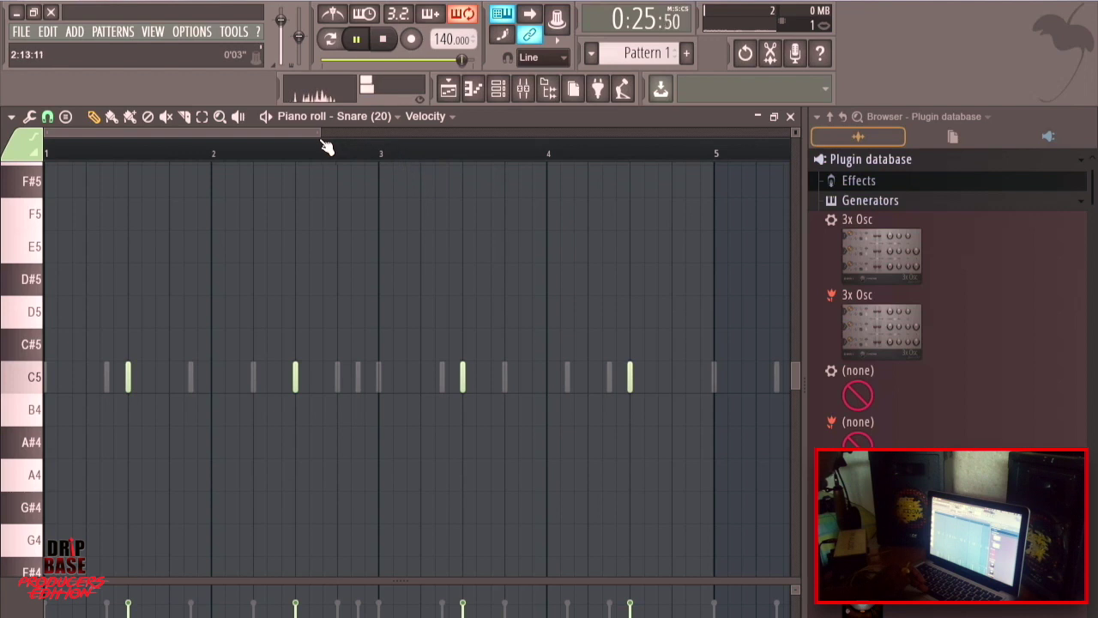
Try to shift the duplicated snare notes onto the middle of their bars with the 1/3 beat snap
drag(302, 134, 416, 155)
click(47, 116)
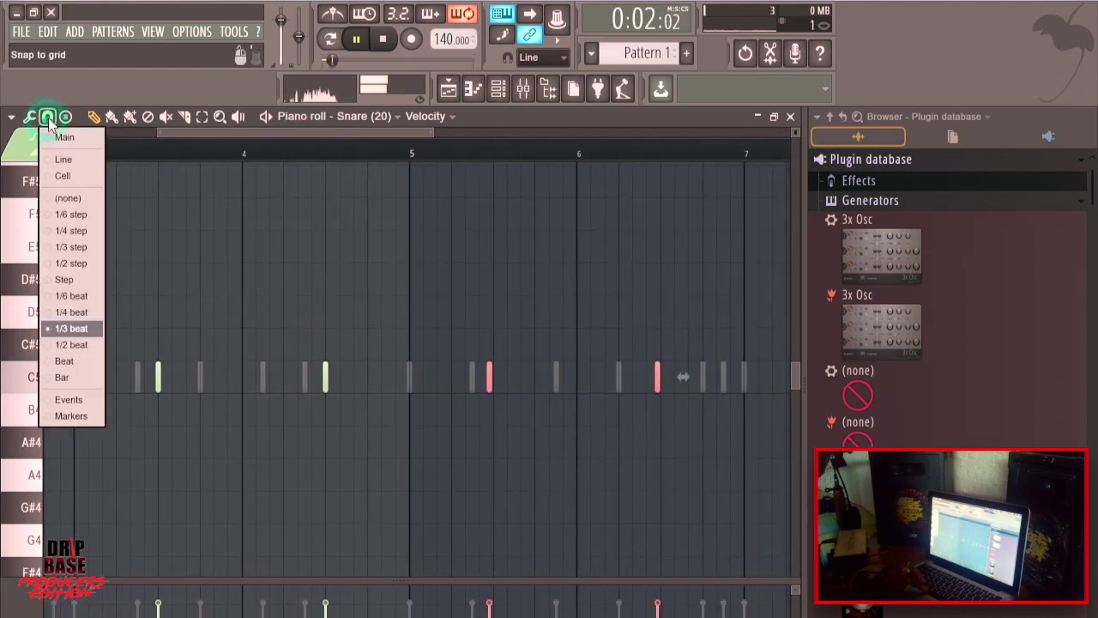
click(75, 64)
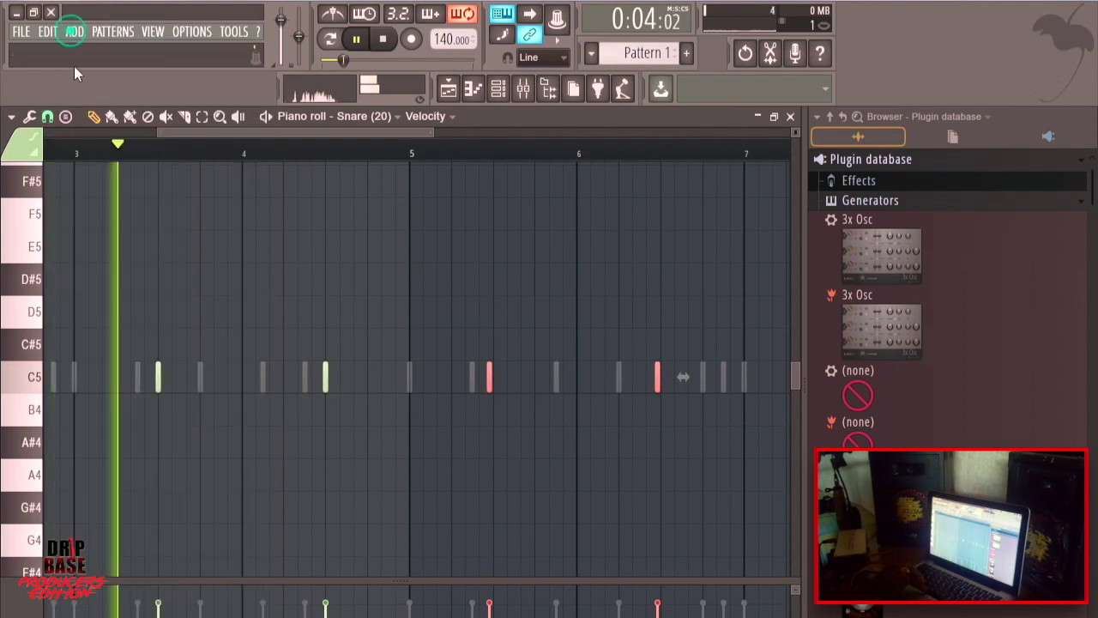
click(65, 117)
click(108, 56)
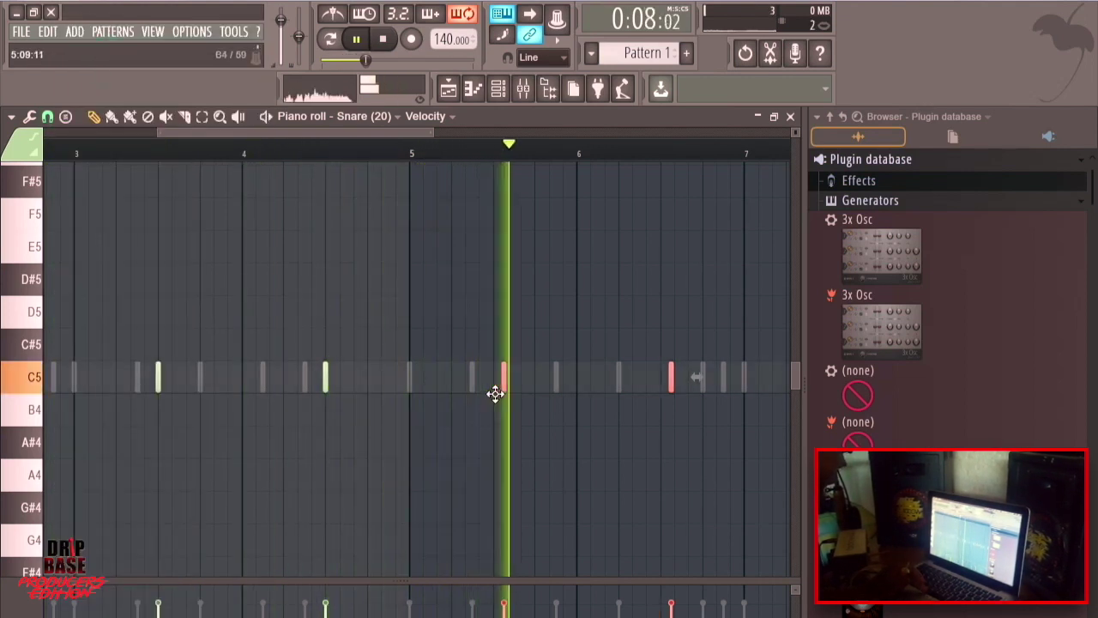
click(66, 117)
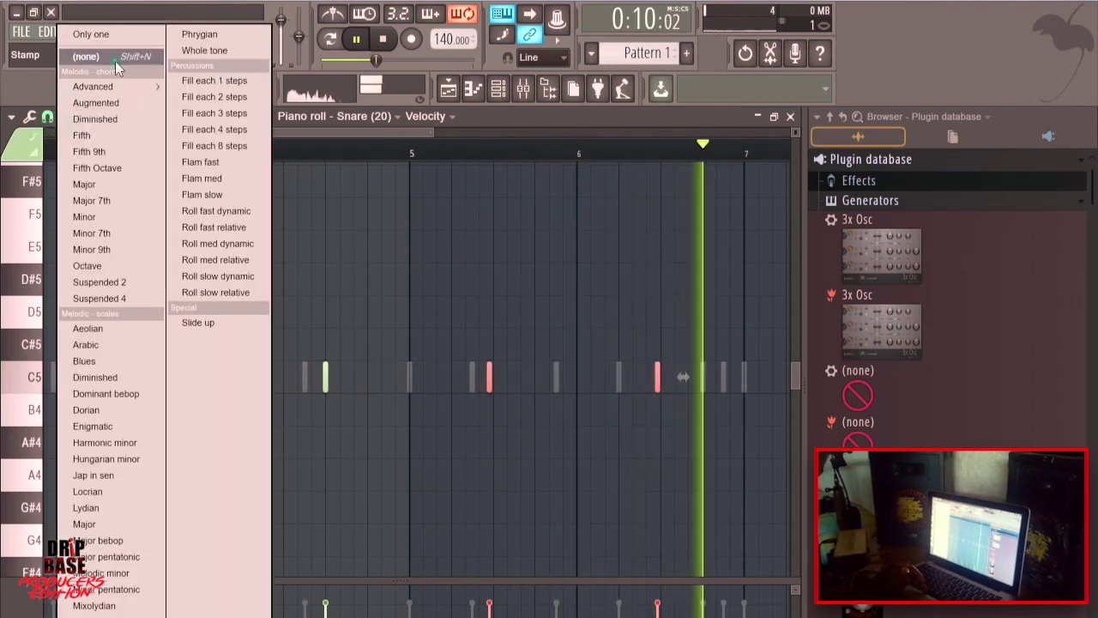
click(115, 61)
drag(490, 387, 493, 397)
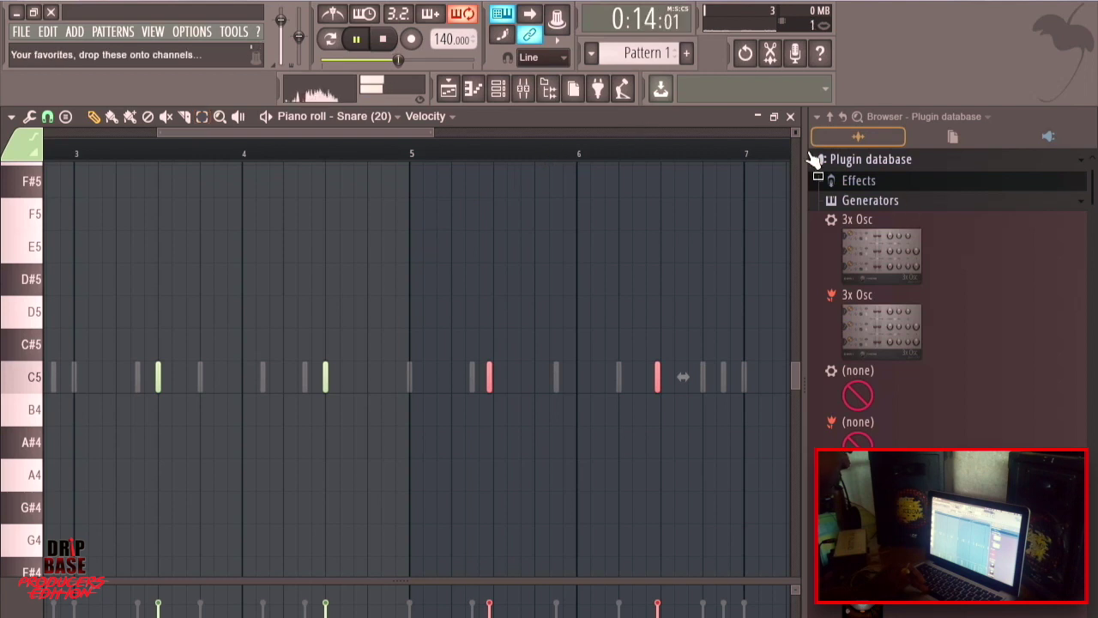
drag(796, 134, 790, 120)
scroll(790, 120, up, 1)
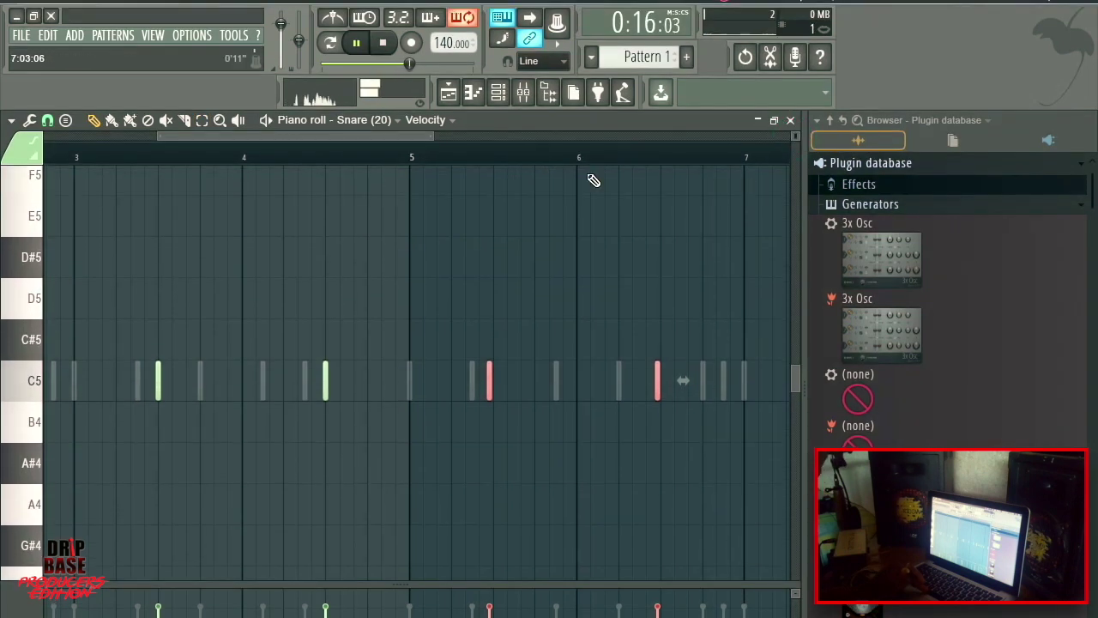
Set the piano roll's snap to (none) and line up the copied snare notes with the middle of bars 5 to 8
click(67, 120)
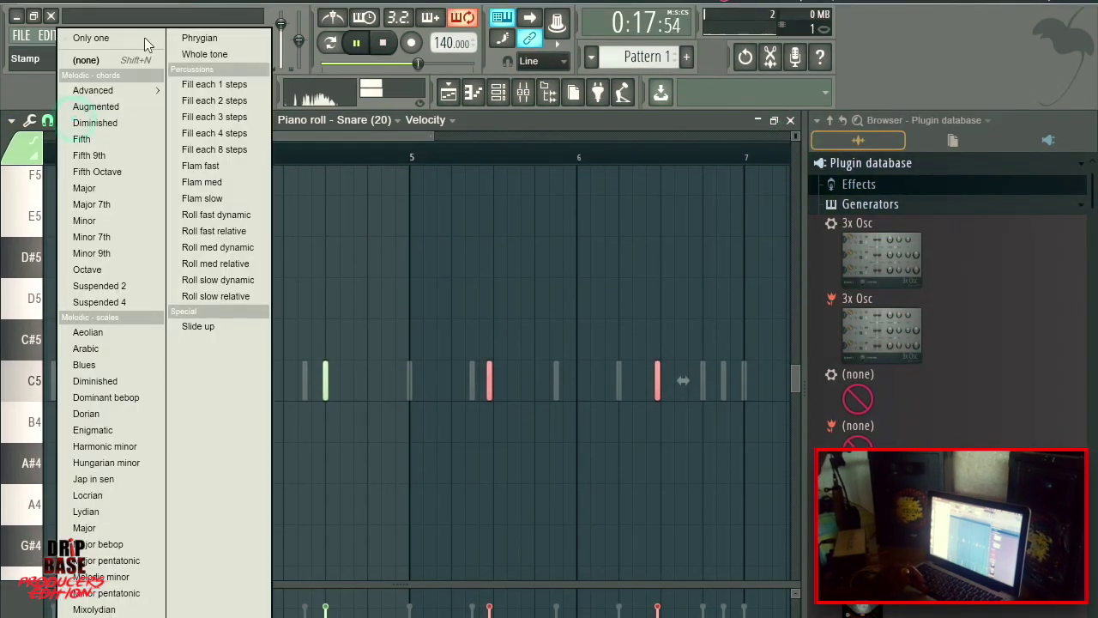
click(105, 65)
click(48, 120)
click(77, 198)
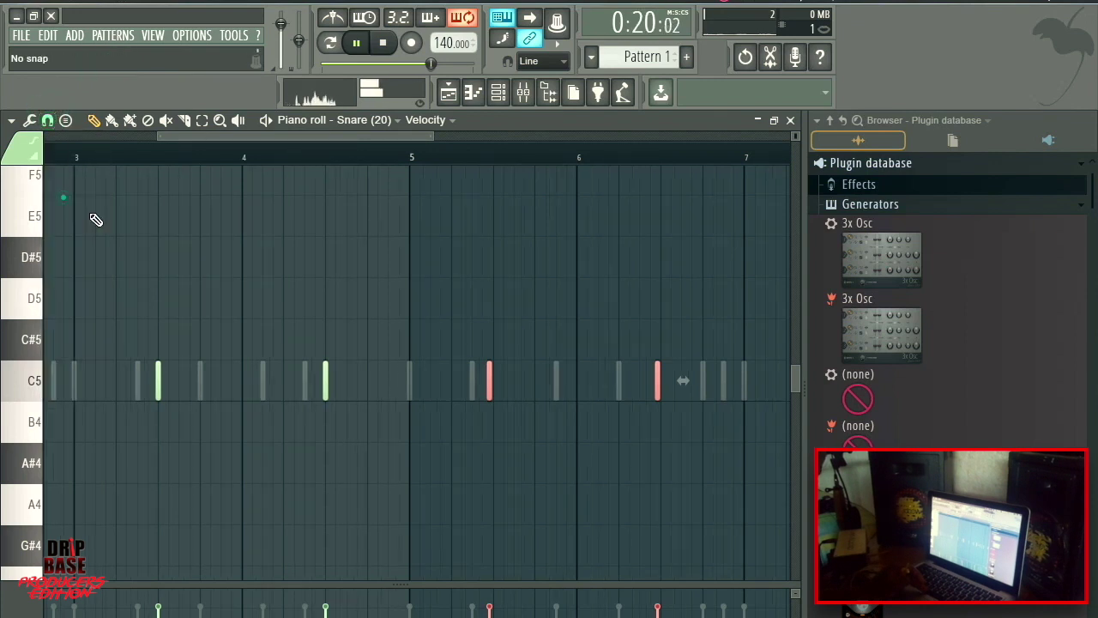
drag(490, 394, 495, 404)
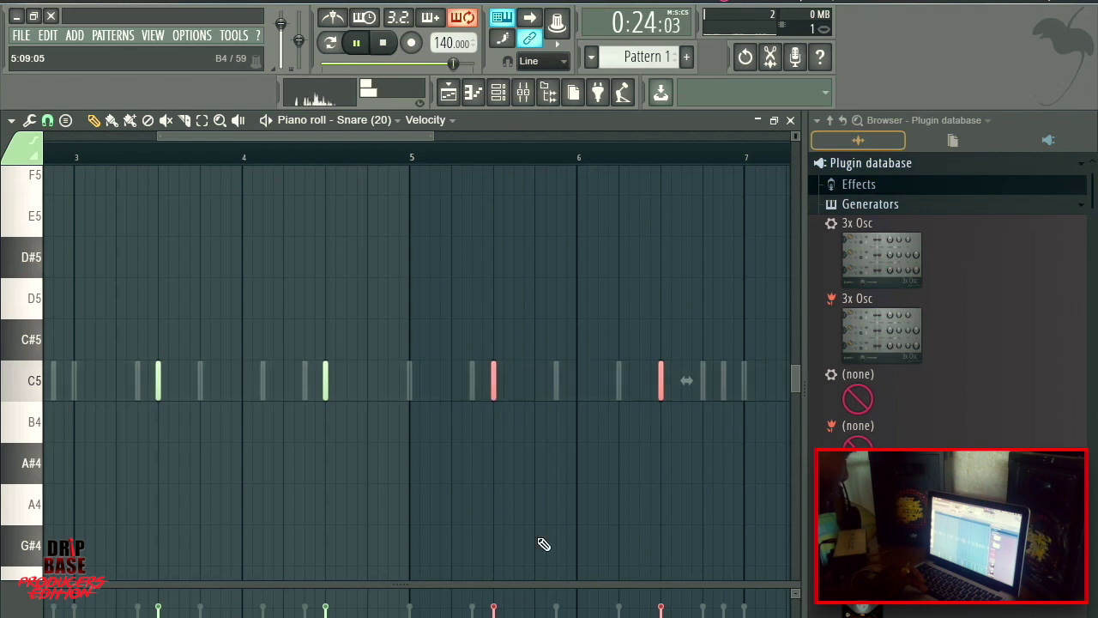
drag(797, 135, 759, 219)
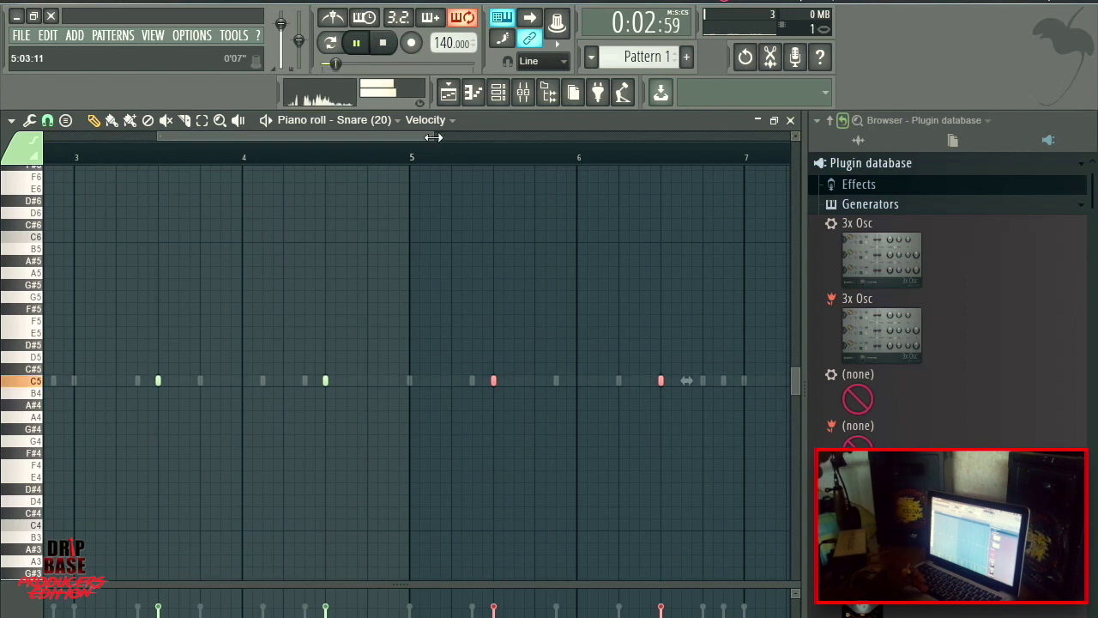
drag(433, 137, 530, 137)
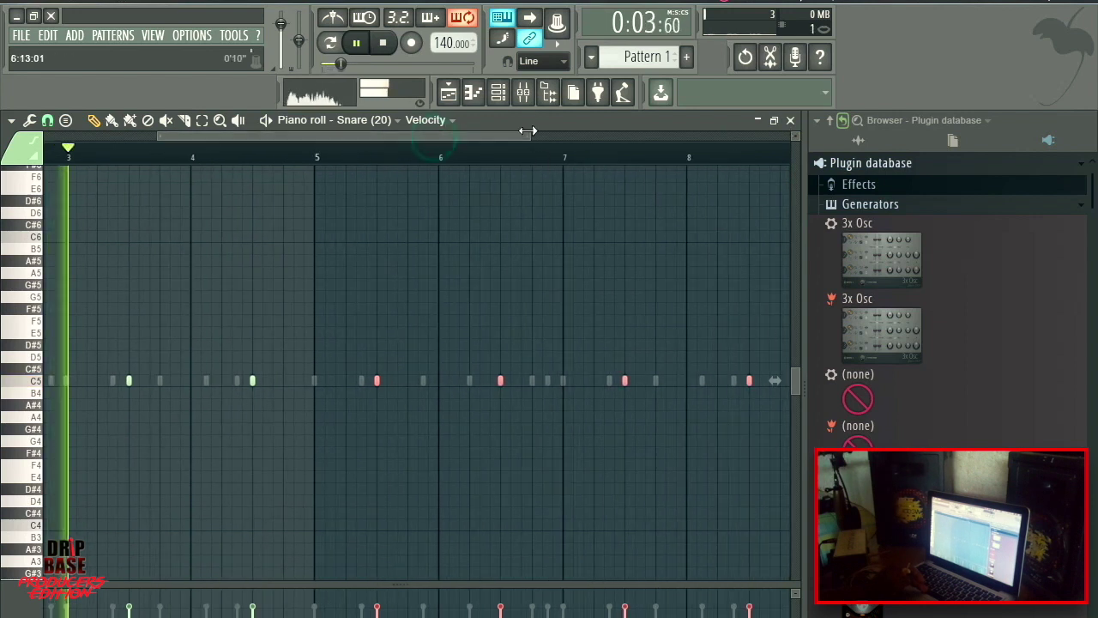
Show the channel rack and set the pattern's swing to 26%
click(500, 95)
drag(695, 258, 728, 297)
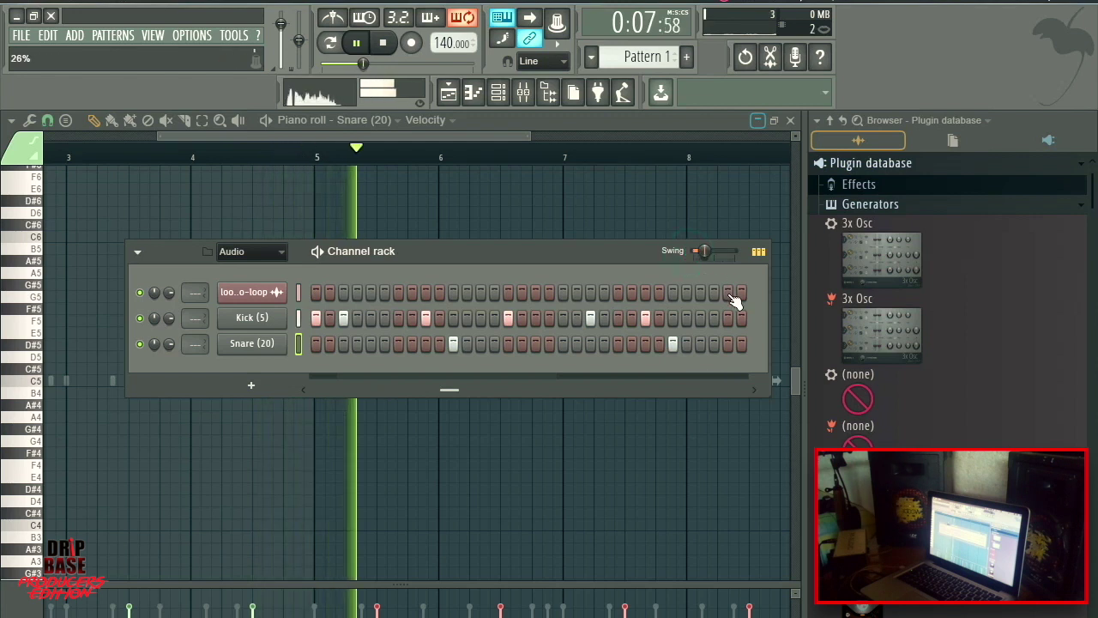
Start saving the project and browse to the 2017 folder on the user account's desktop on the Z: drive
click(26, 35)
click(67, 108)
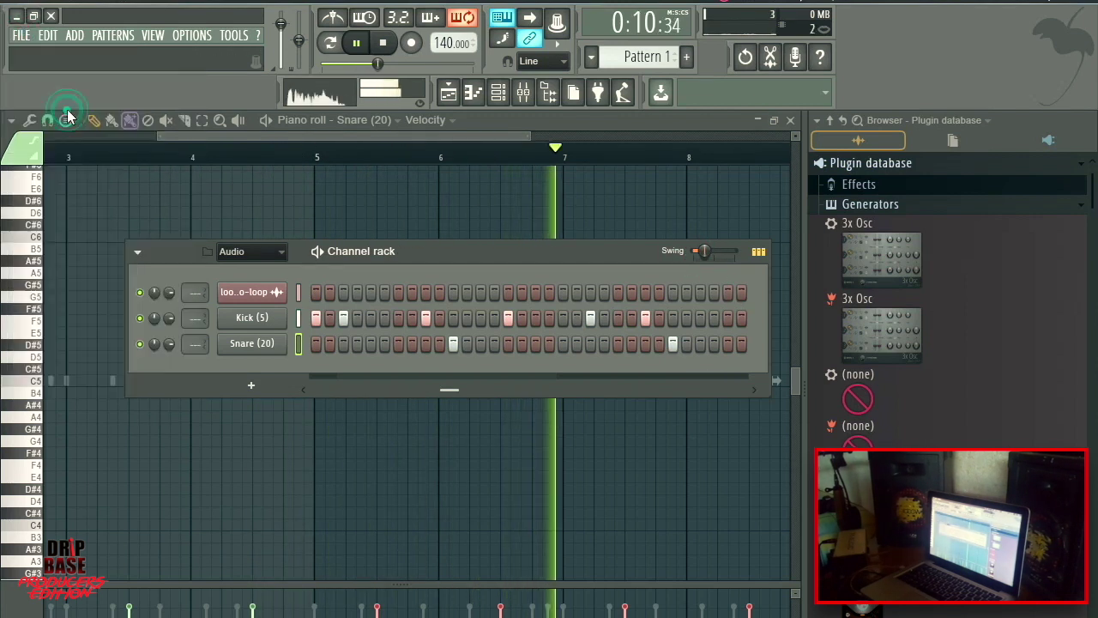
click(645, 159)
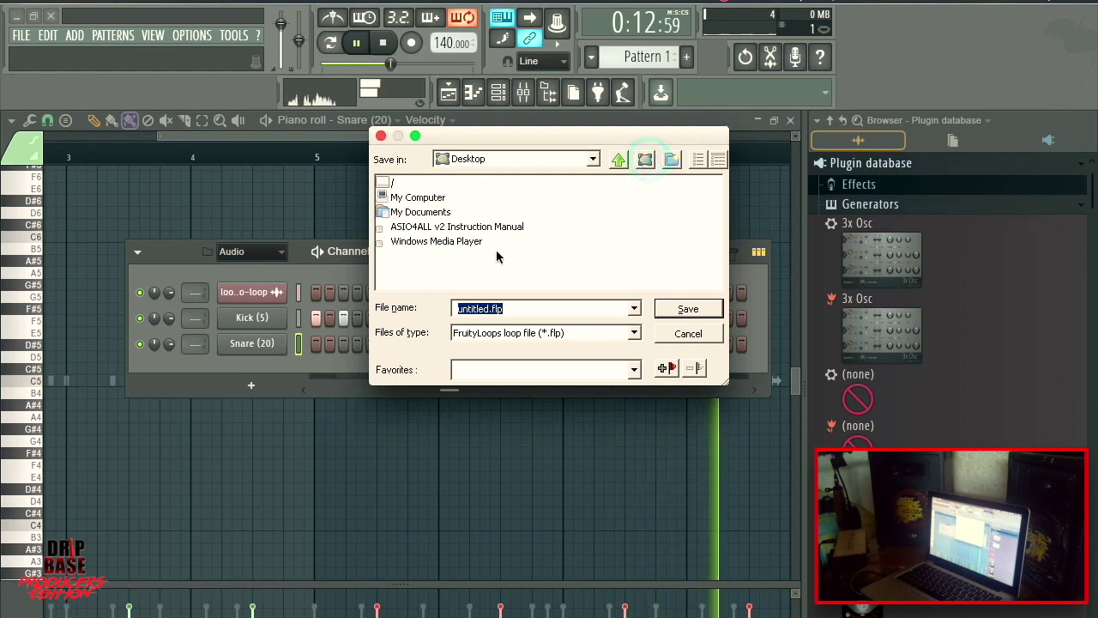
double_click(443, 197)
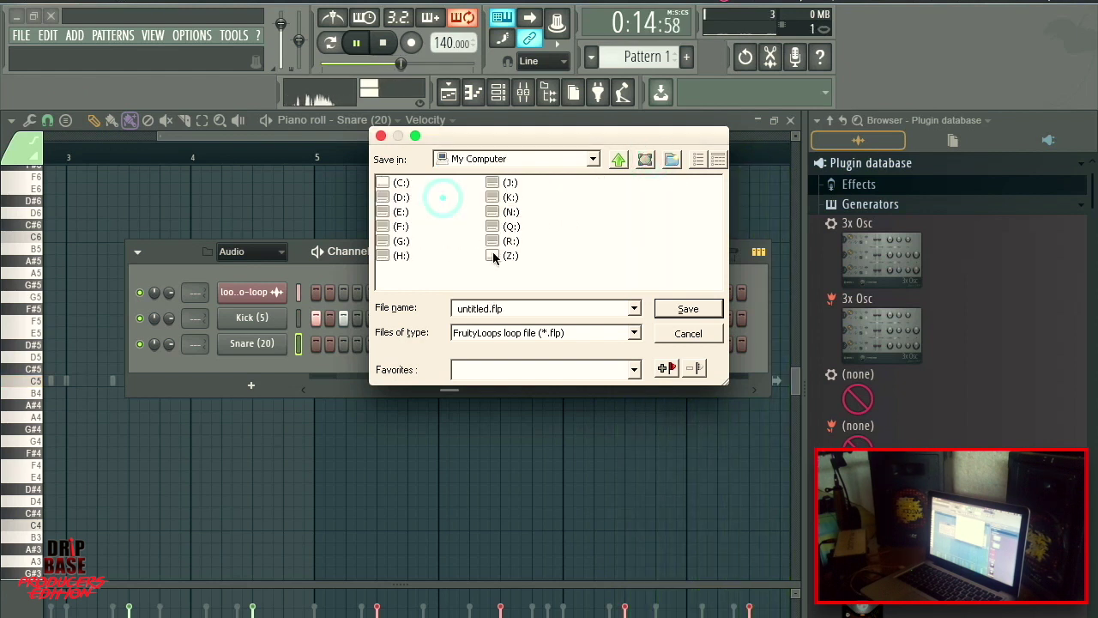
double_click(508, 255)
scroll(490, 245, right, 10)
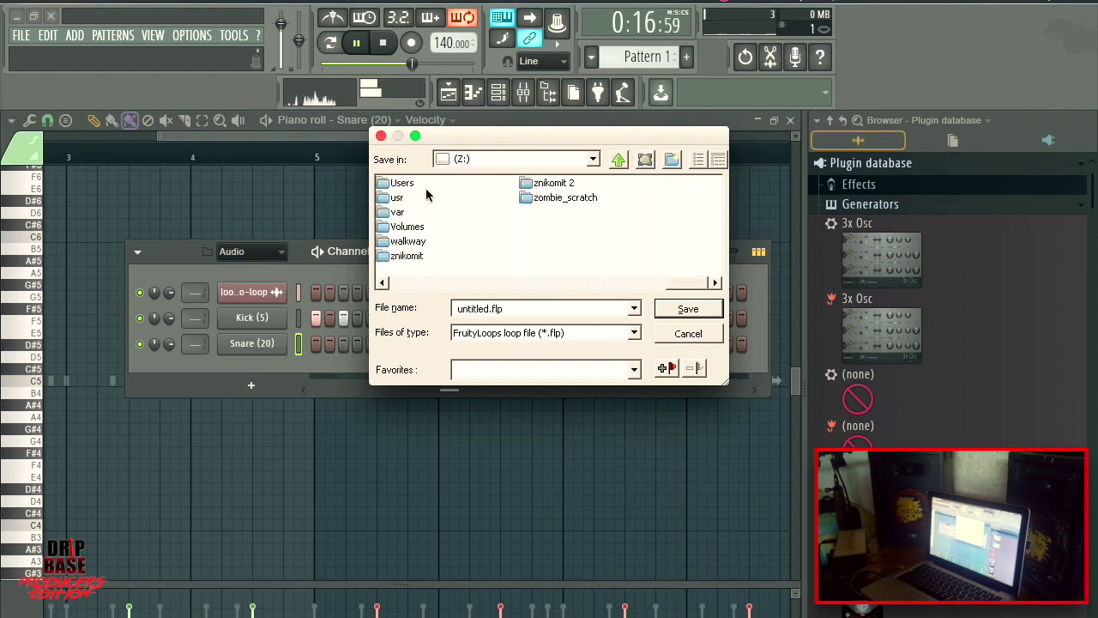
double_click(403, 183)
double_click(434, 198)
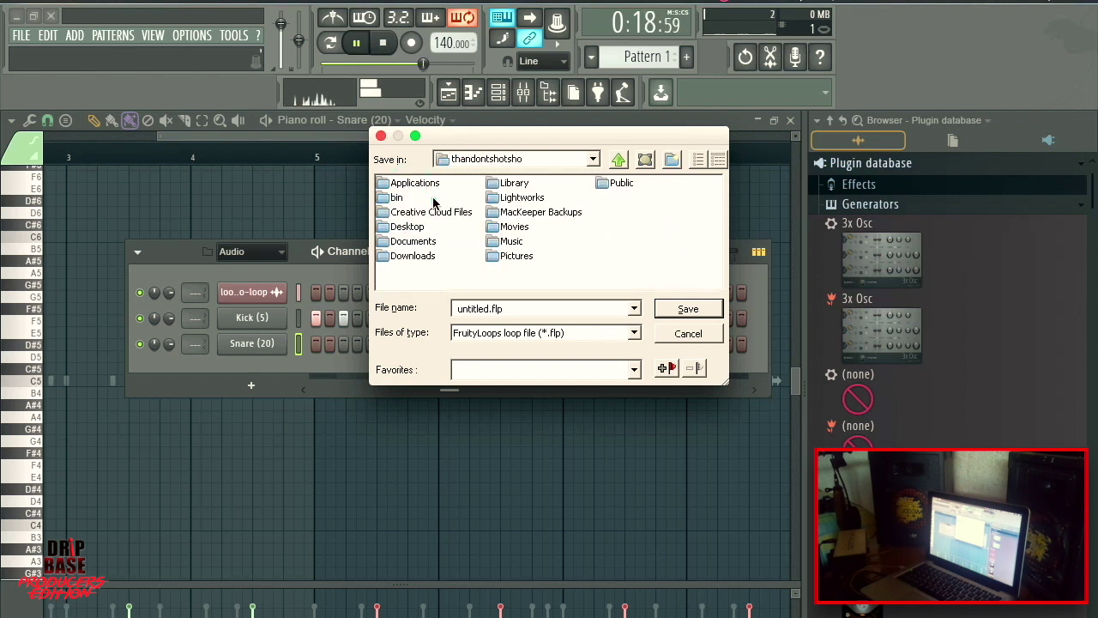
double_click(408, 227)
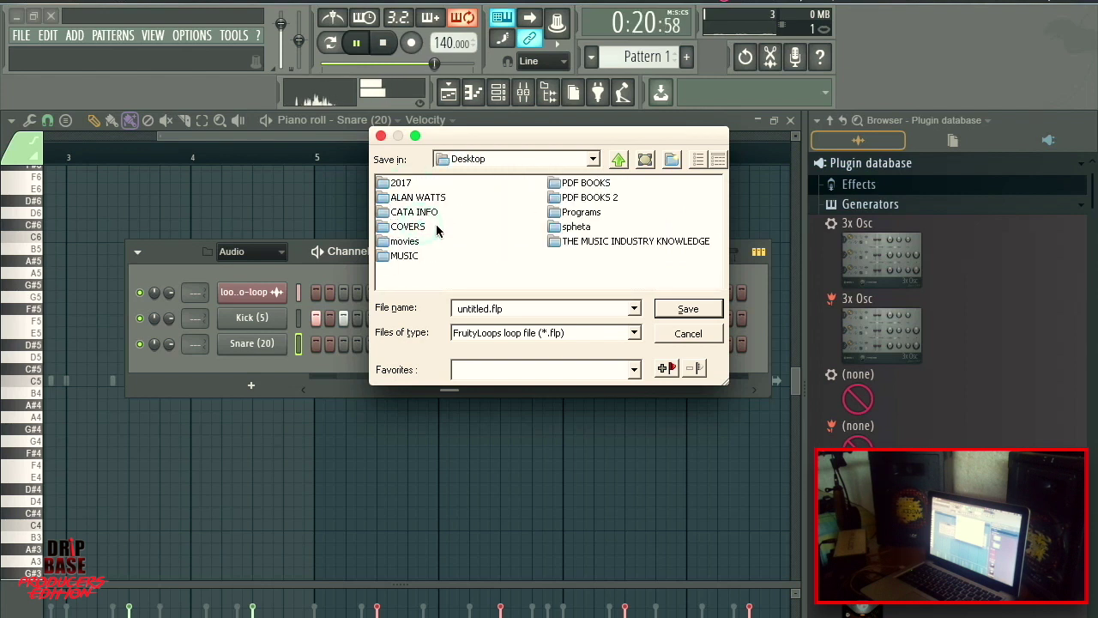
click(401, 184)
Name the project EVERYDAY RA PANDA.flp and save it in the 2017 folder
scroll(470, 198, down, 3)
scroll(466, 208, up, 3)
scroll(465, 221, down, 4)
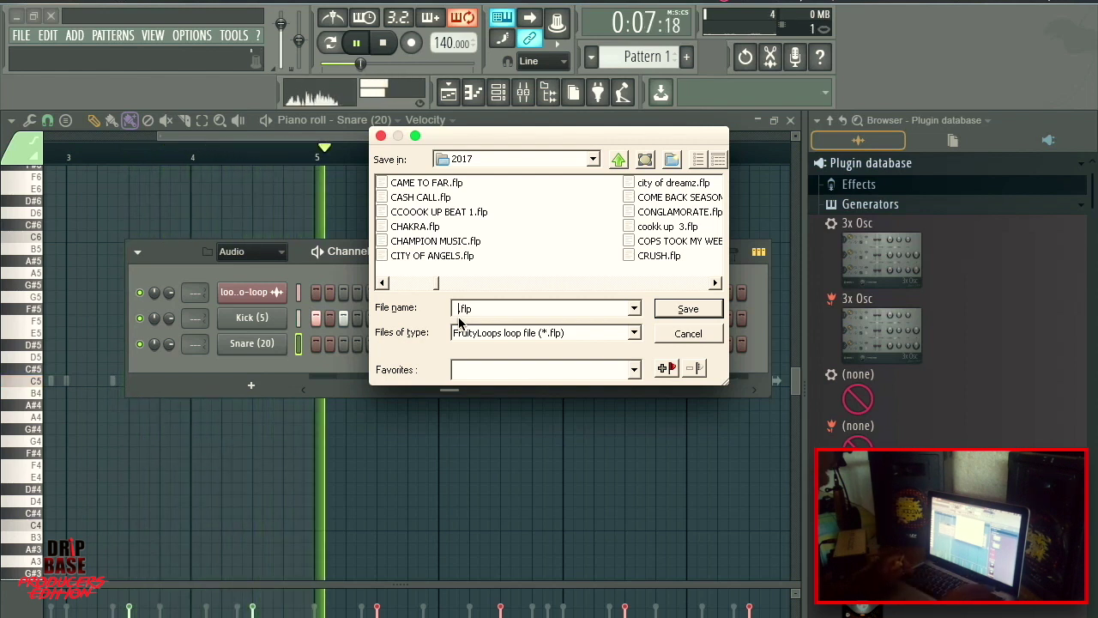
text(EVERYDAY )
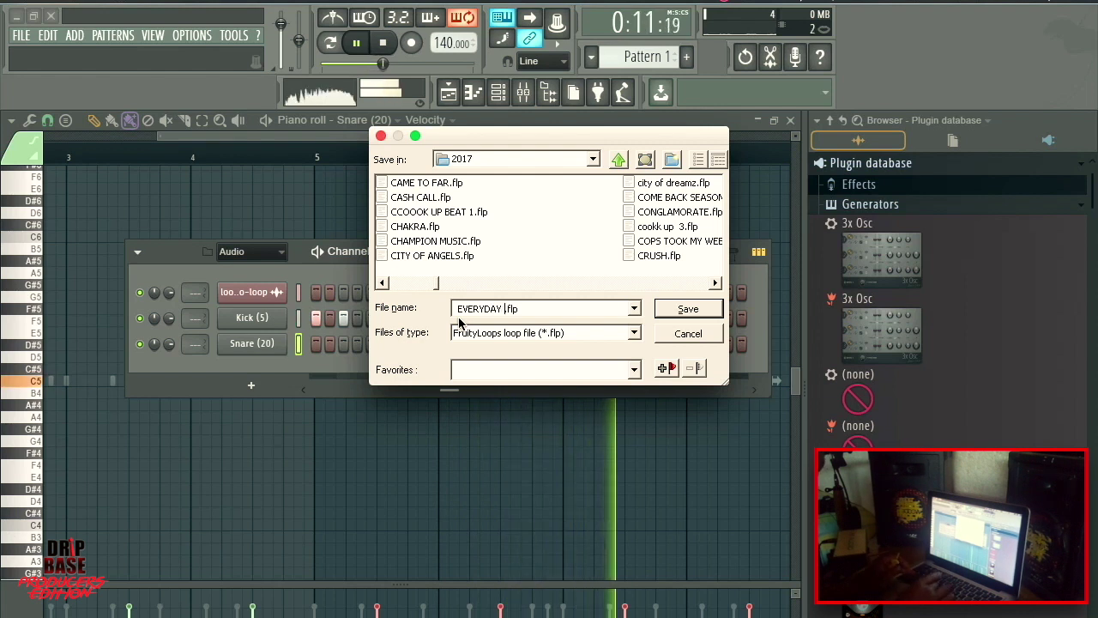
text(RA PANDA)
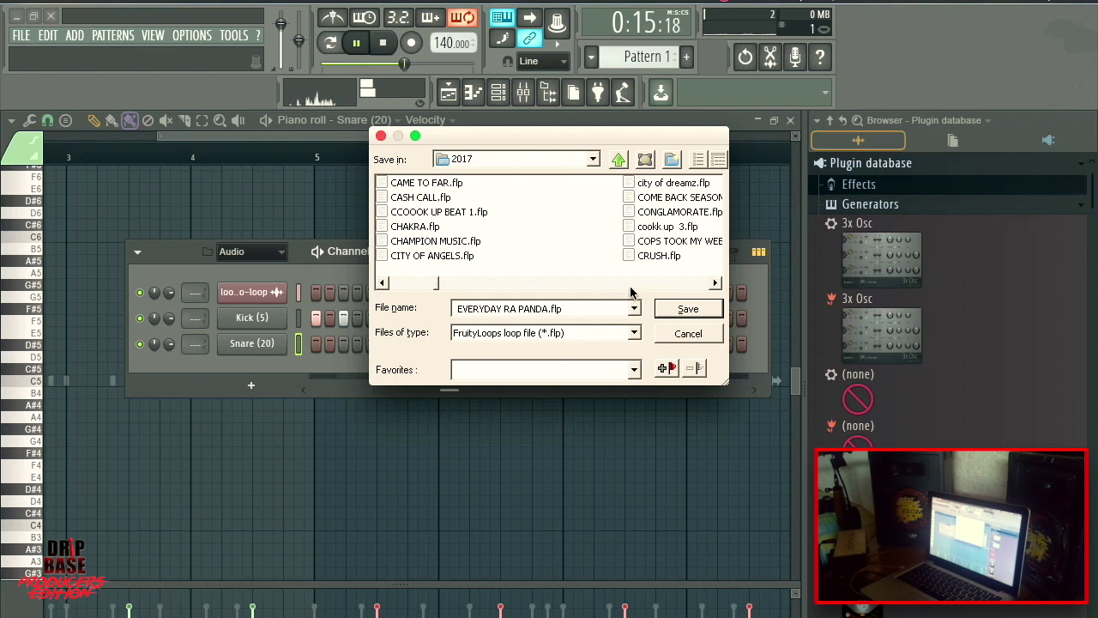
click(676, 308)
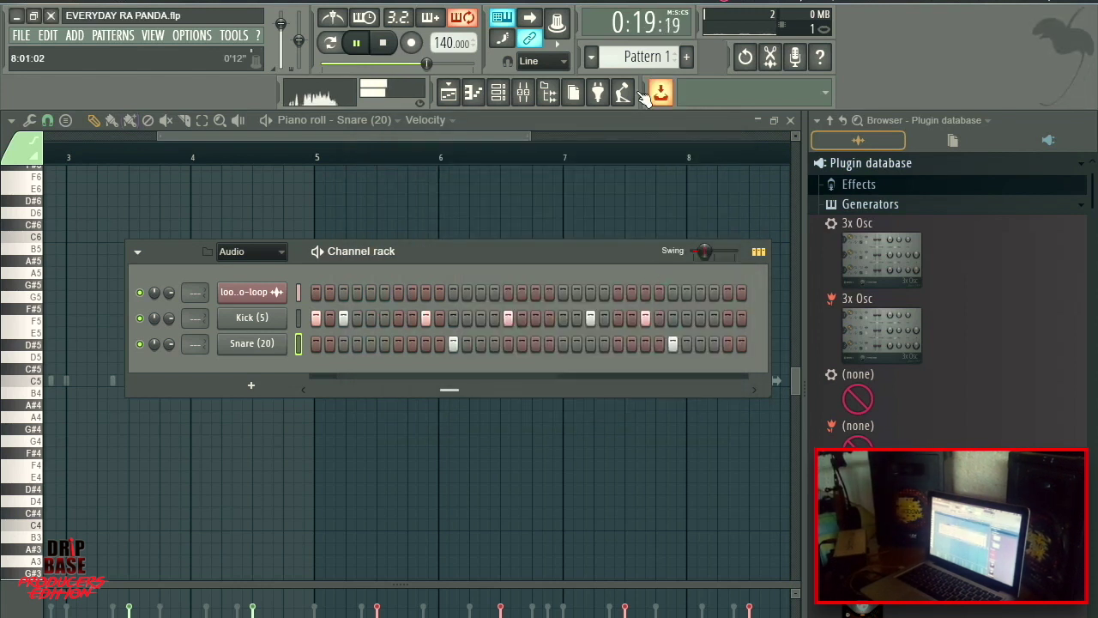
Check the clips in the playlist and show the mixer
click(497, 94)
click(497, 94)
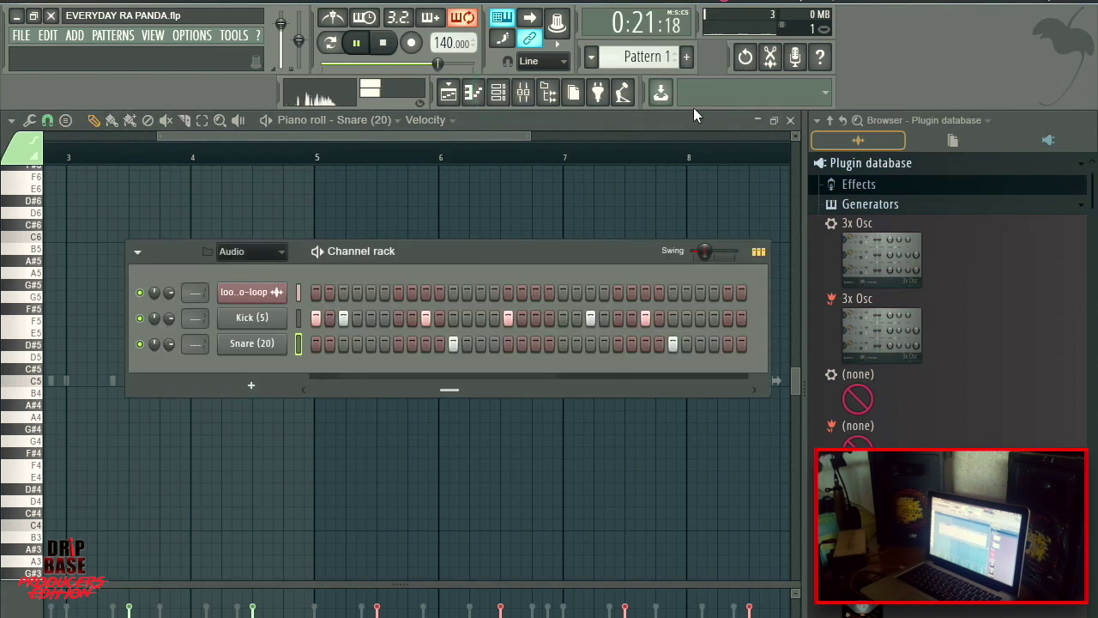
click(444, 95)
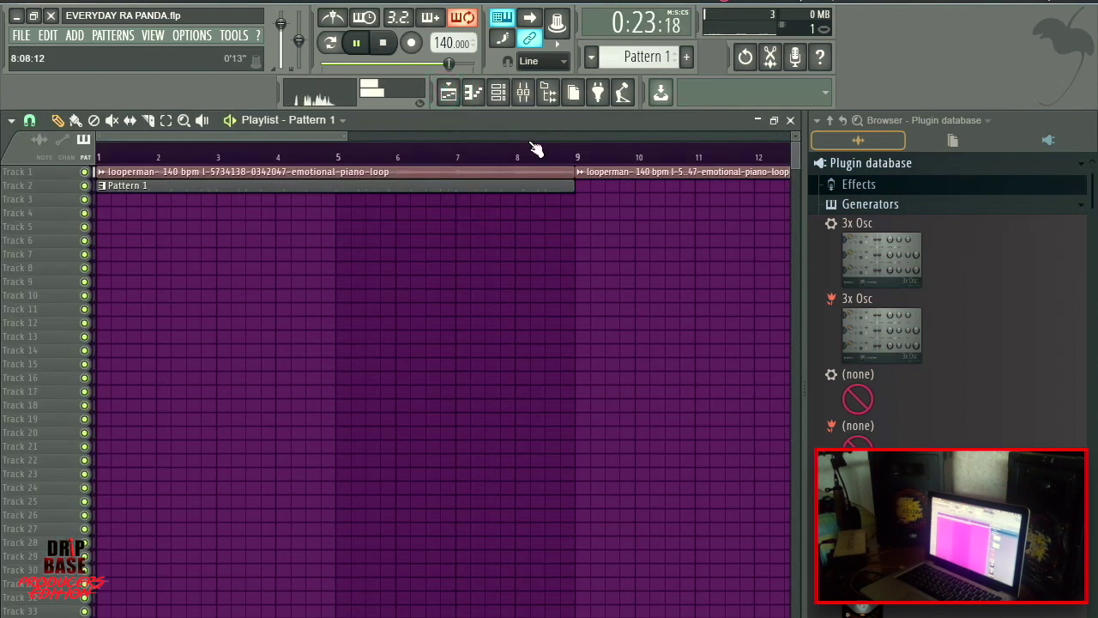
click(526, 94)
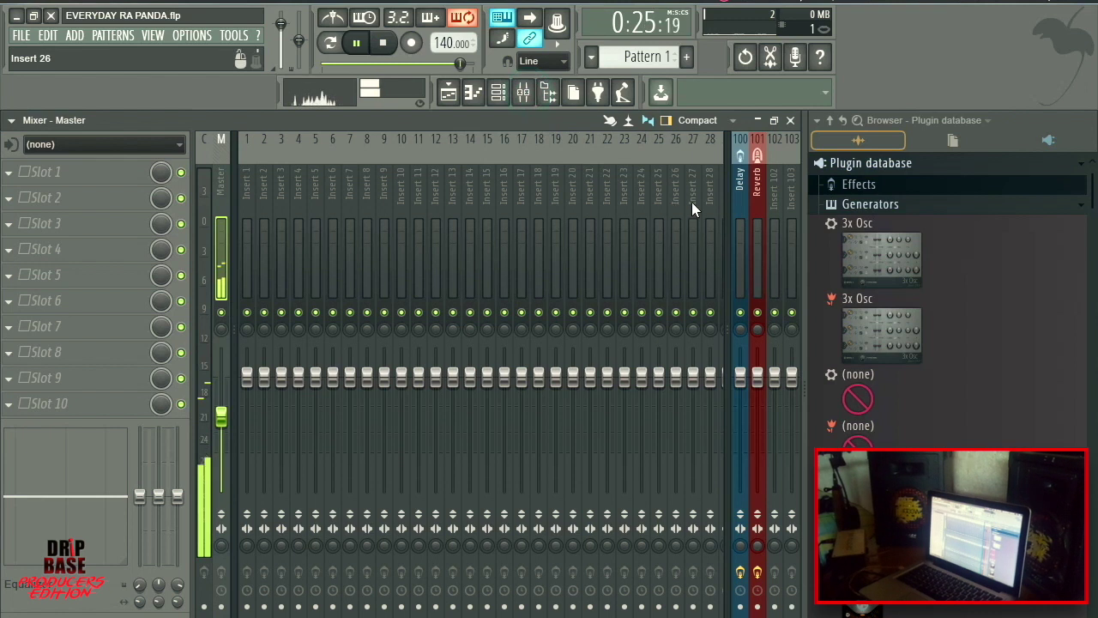
Switch the browser to the Auto snapshot and collapse the Clapz & Snarez and Kickz folders of the Timbaland Drum Kit
click(948, 120)
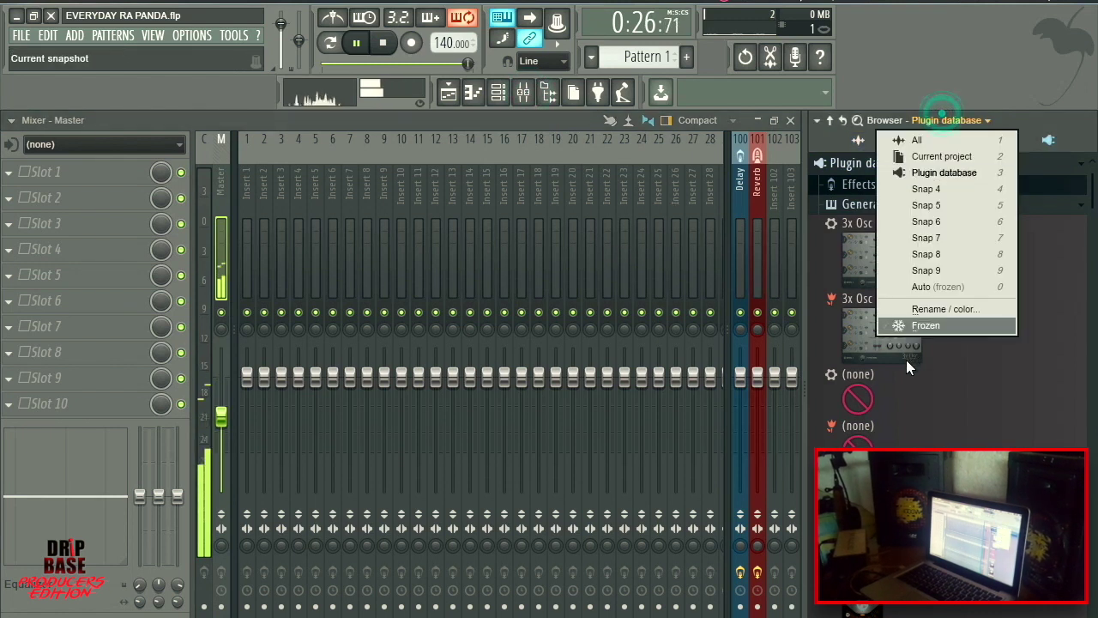
click(919, 284)
scroll(884, 227, up, 6)
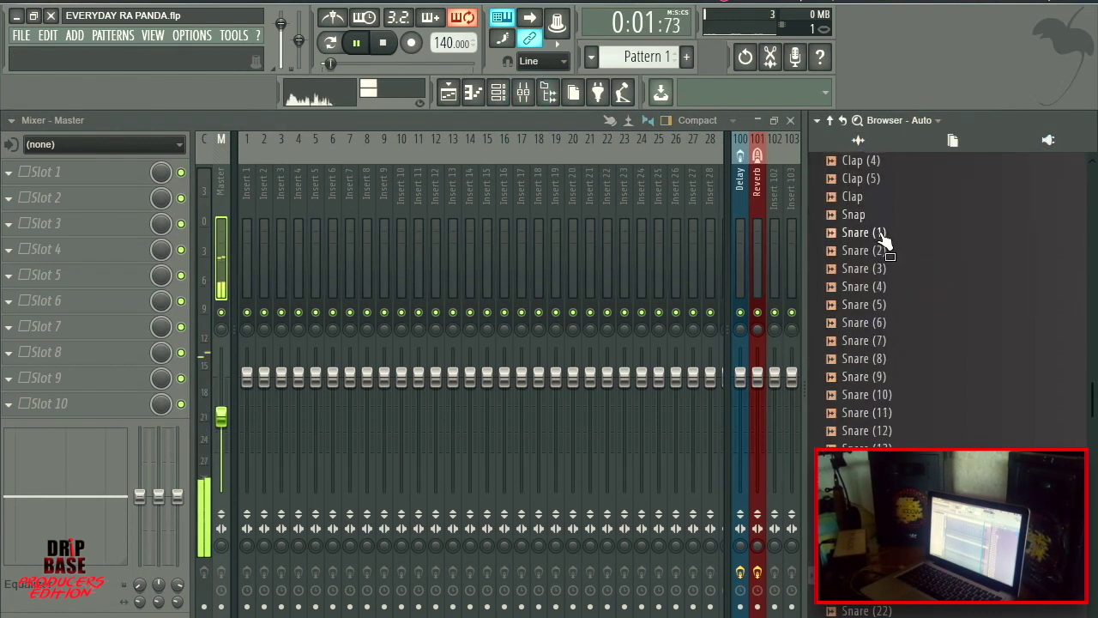
click(871, 304)
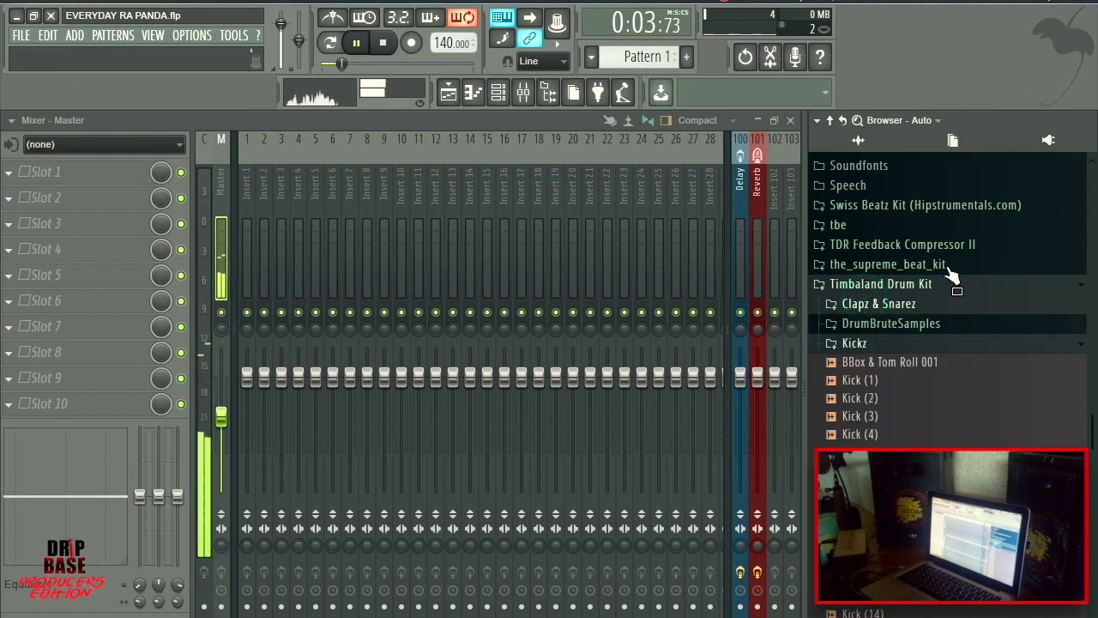
click(899, 345)
click(896, 363)
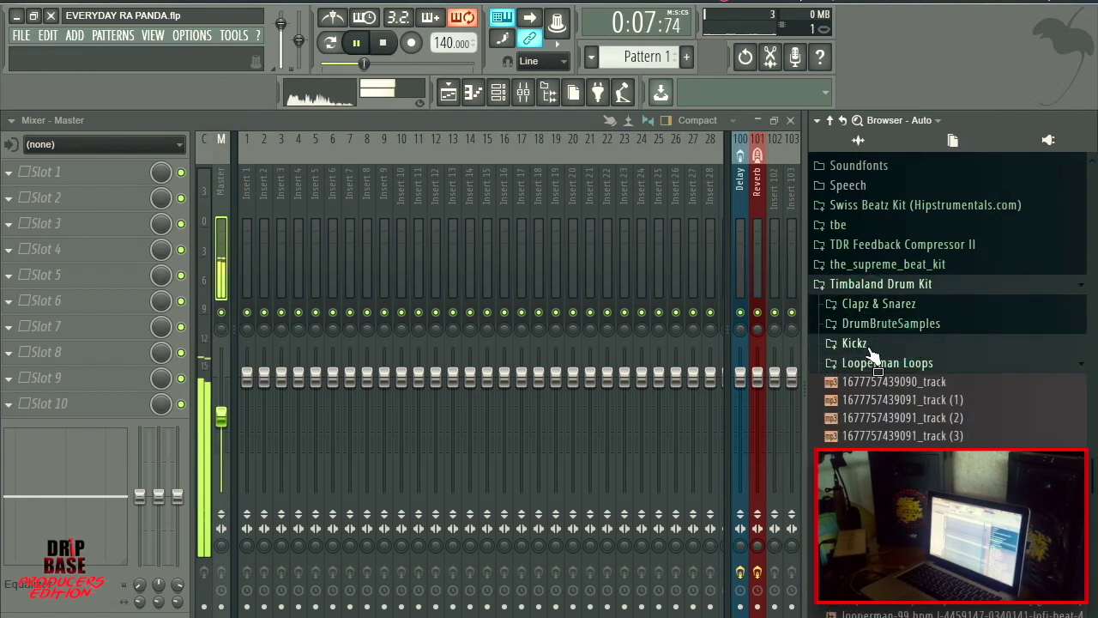
click(858, 344)
Look through the browser's drum kit and sound folders for further samples and collapse the Looperman Loops folder
scroll(870, 392, down, 12)
scroll(868, 392, up, 9)
scroll(858, 388, up, 6)
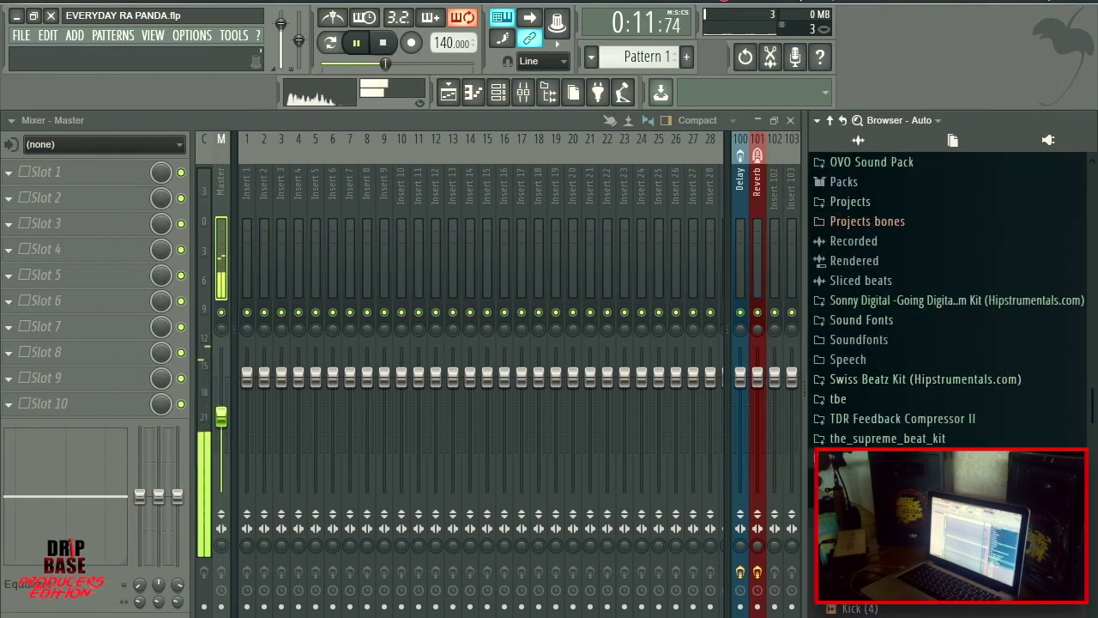
scroll(884, 441, down, 7)
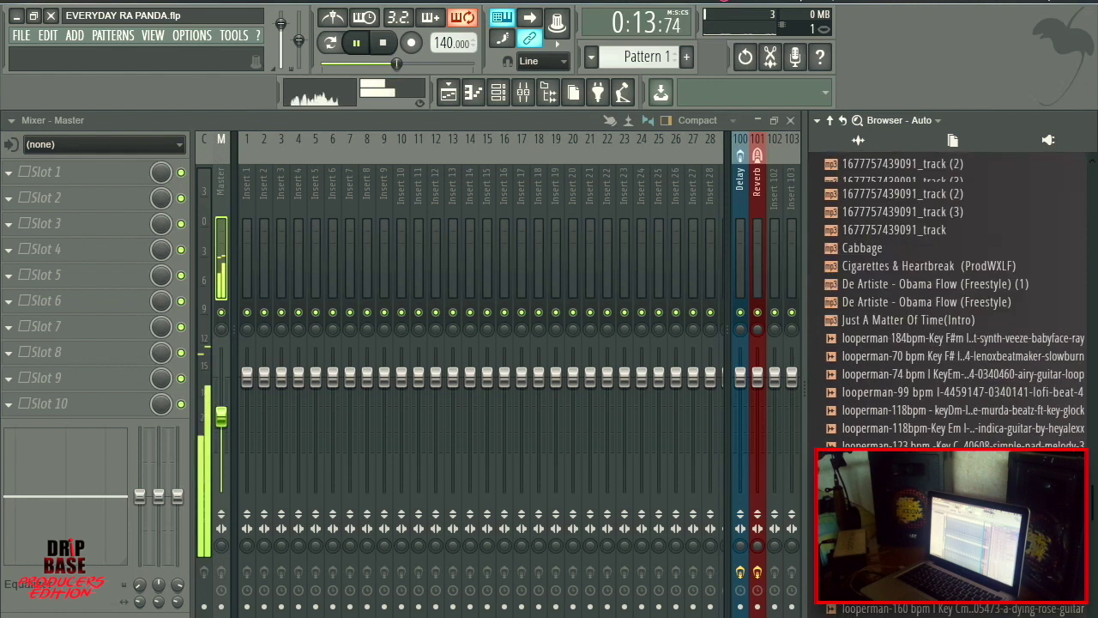
scroll(884, 442, up, 5)
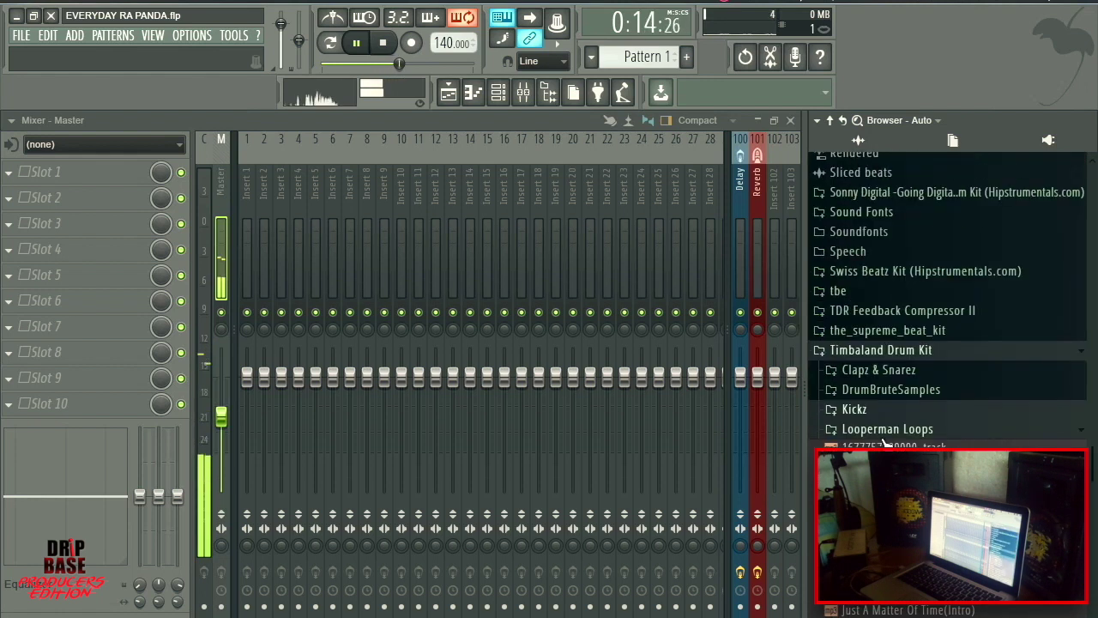
click(903, 374)
click(902, 374)
scroll(904, 375, up, 4)
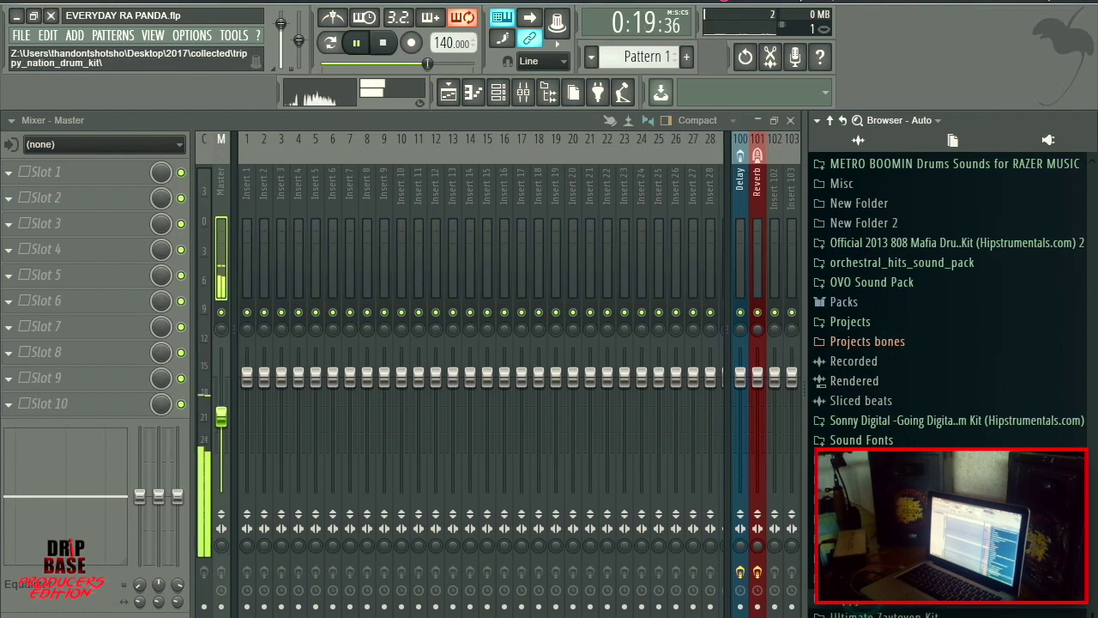
scroll(948, 300, down, 4)
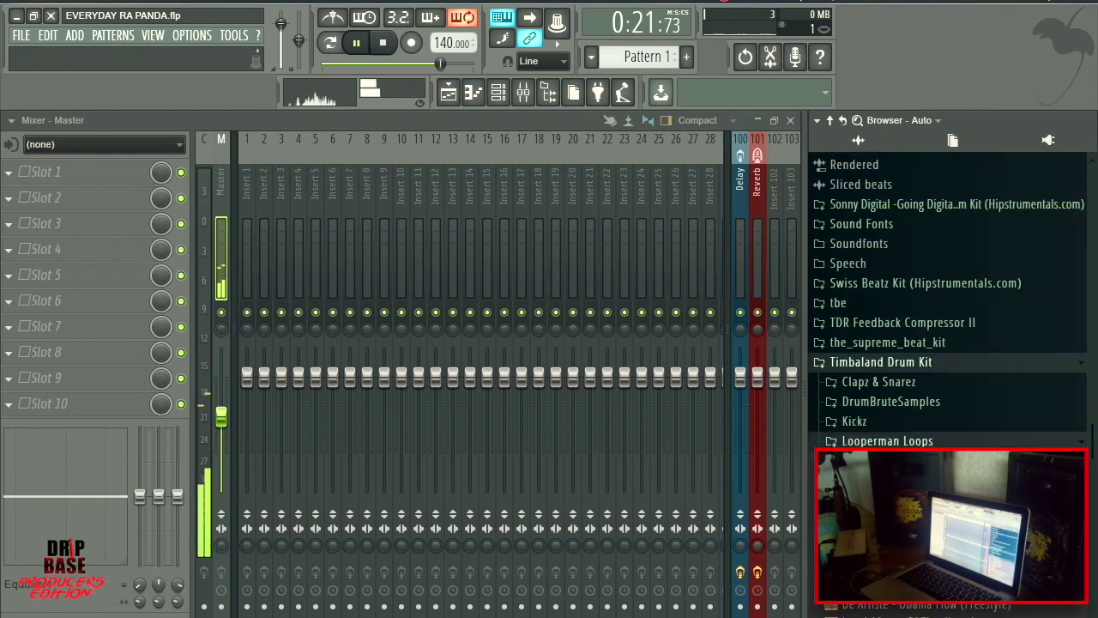
click(858, 441)
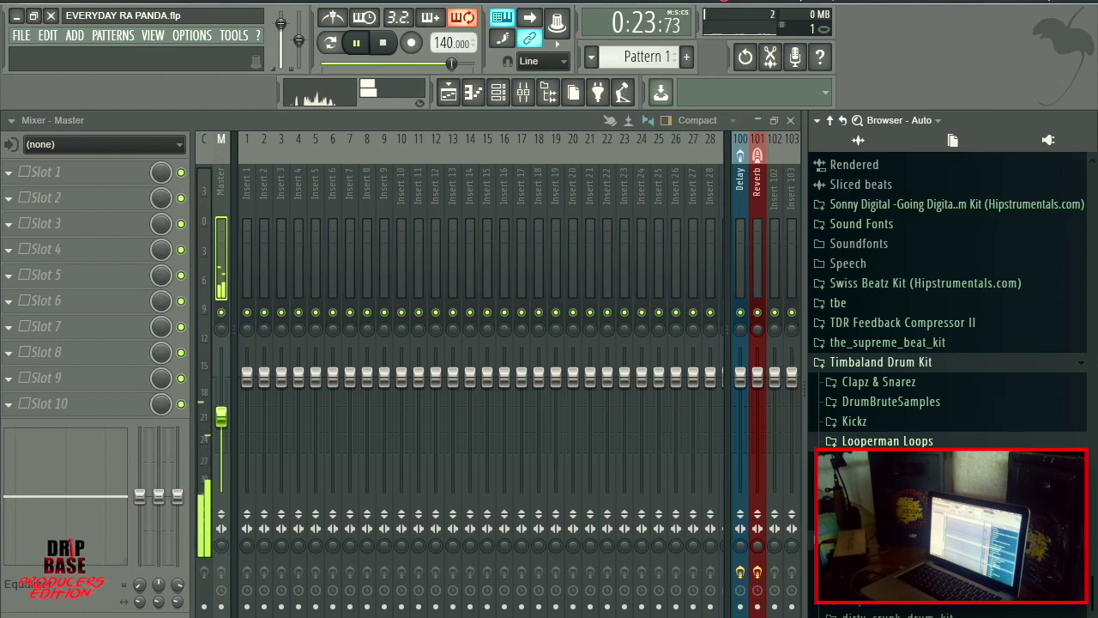
Look through the sample kits, Sliced beats, Recent files and Big Whites Kit in the browser for further drum sounds
click(858, 520)
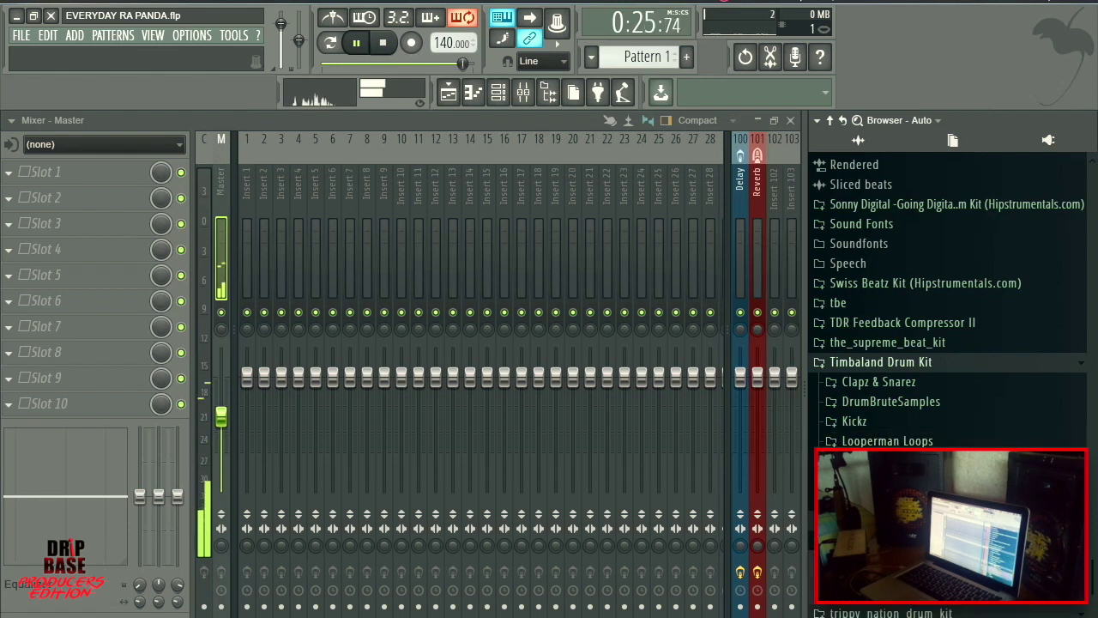
click(837, 363)
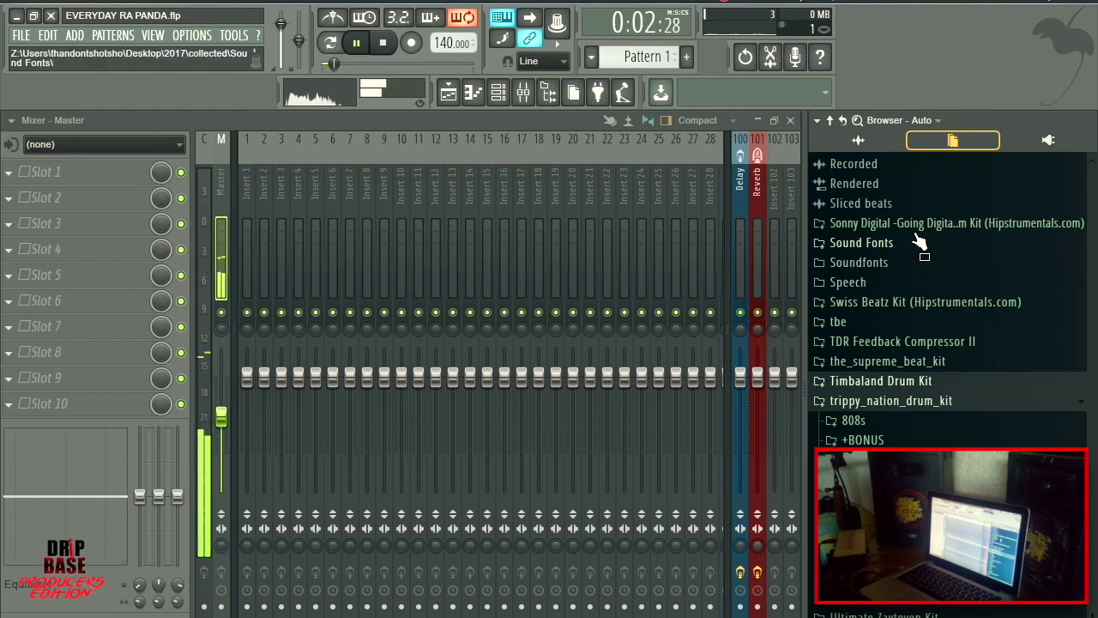
click(880, 204)
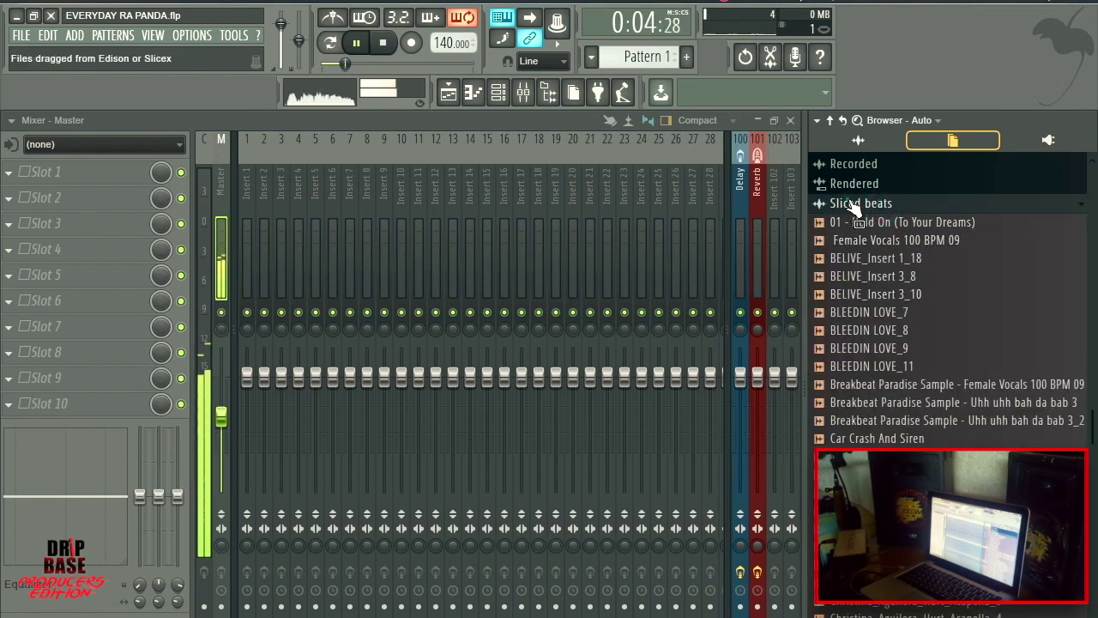
click(854, 204)
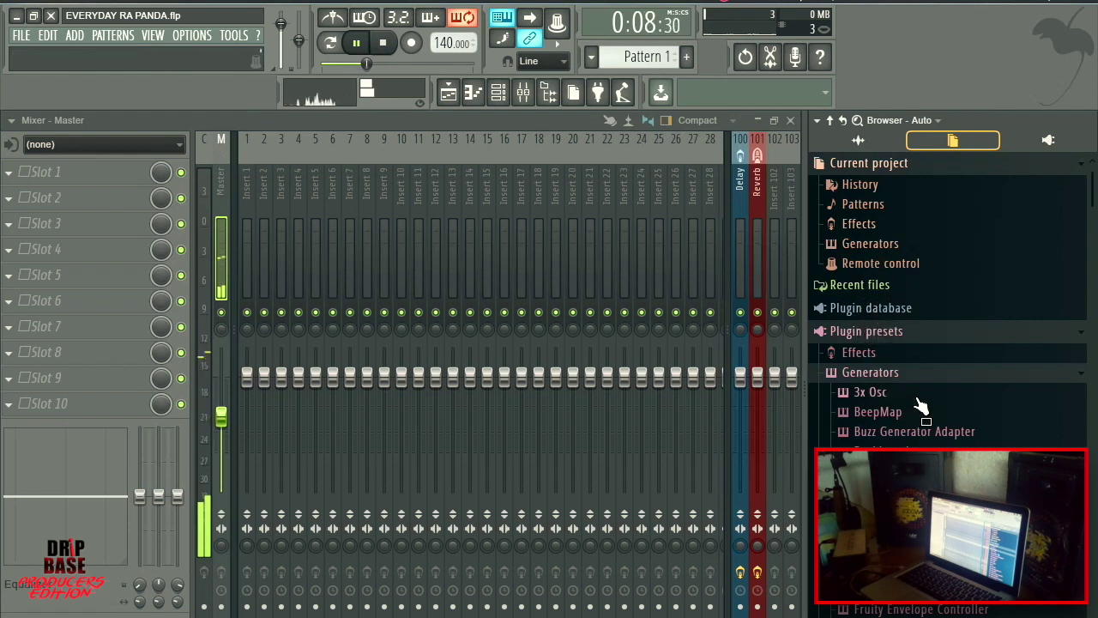
scroll(918, 407, down, 3)
scroll(915, 399, up, 3)
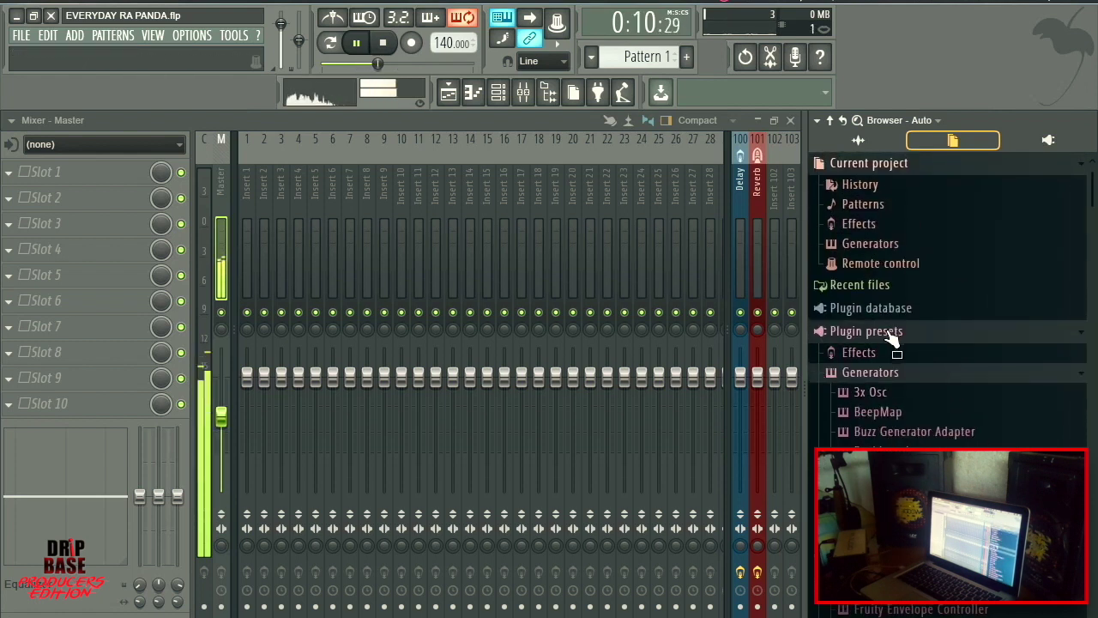
click(890, 335)
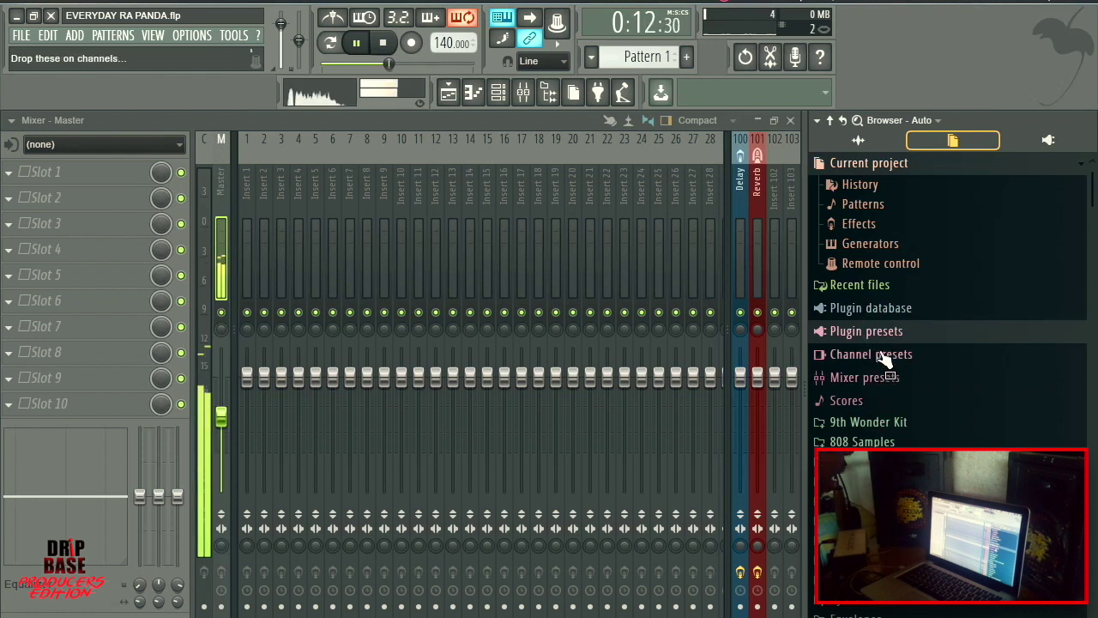
click(884, 292)
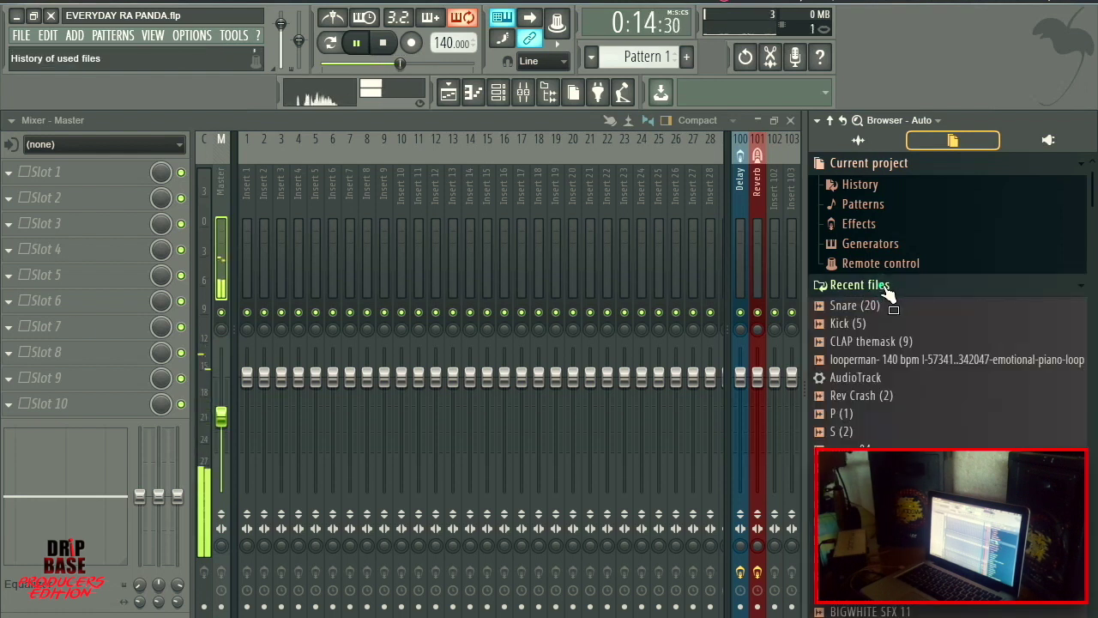
click(844, 290)
scroll(910, 360, down, 5)
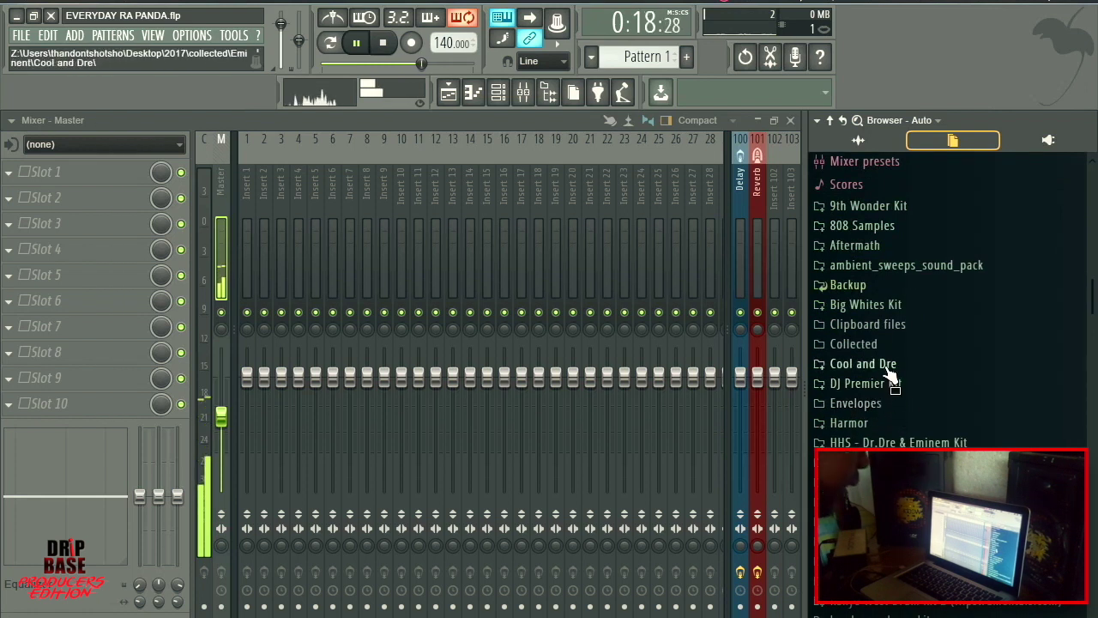
click(893, 307)
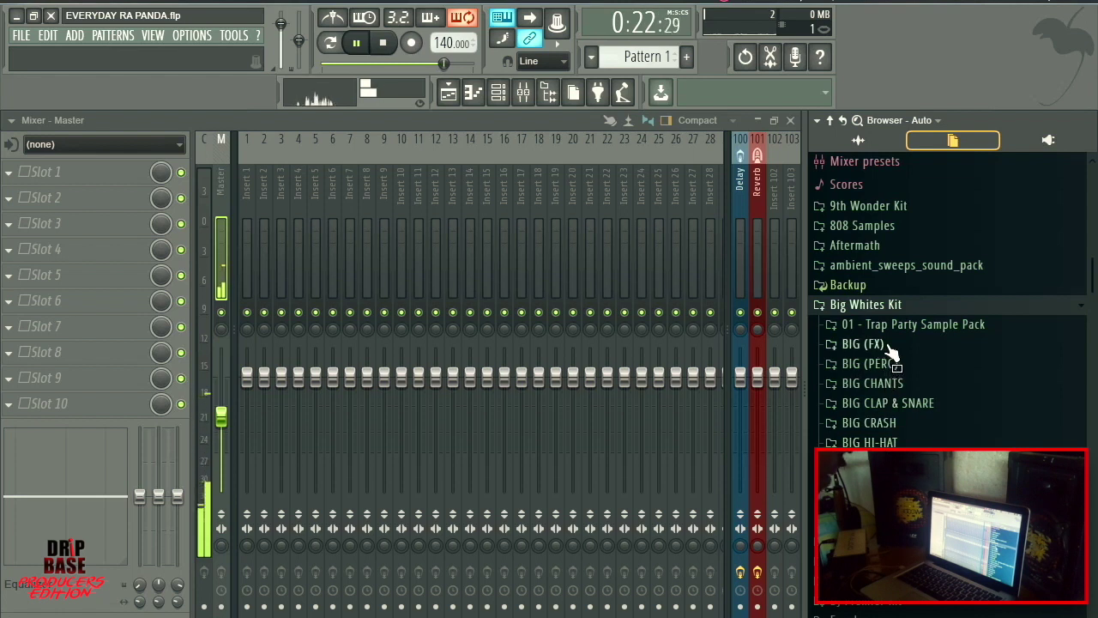
click(915, 306)
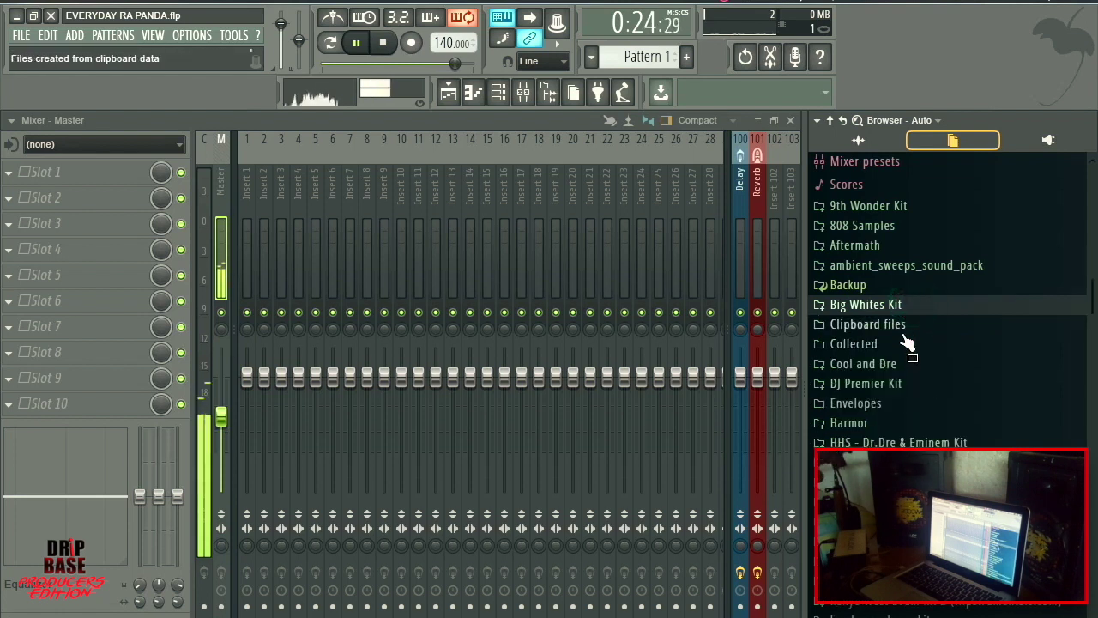
Check the Percussions folder of the 9th Wonder Kit and expand the kit's Southside (2020) drum kit folder
click(867, 208)
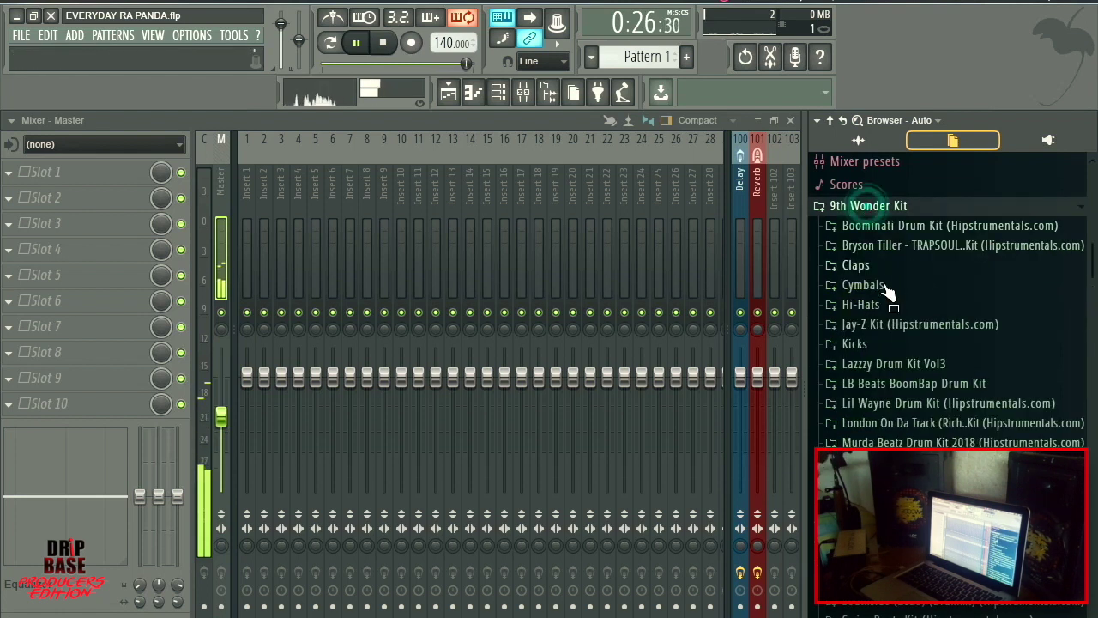
scroll(892, 411, down, 4)
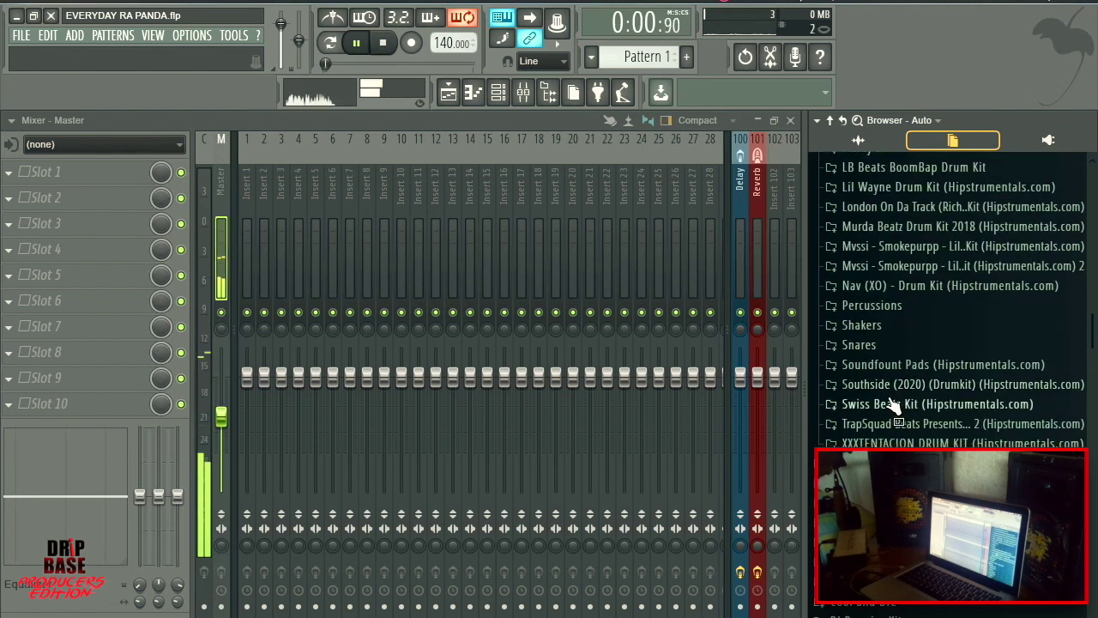
click(874, 309)
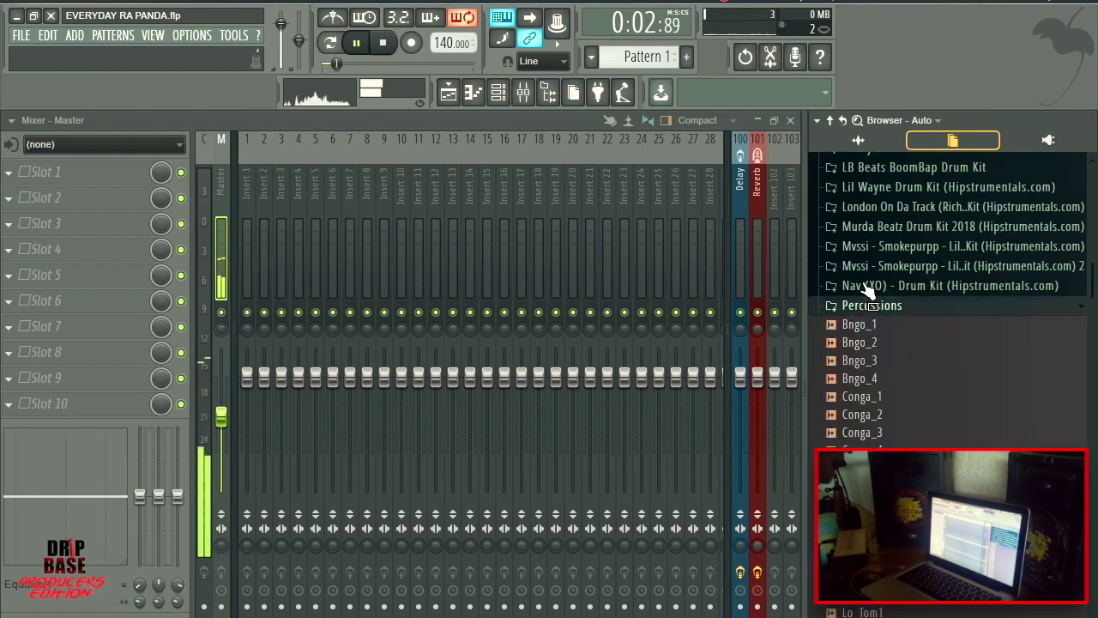
click(877, 307)
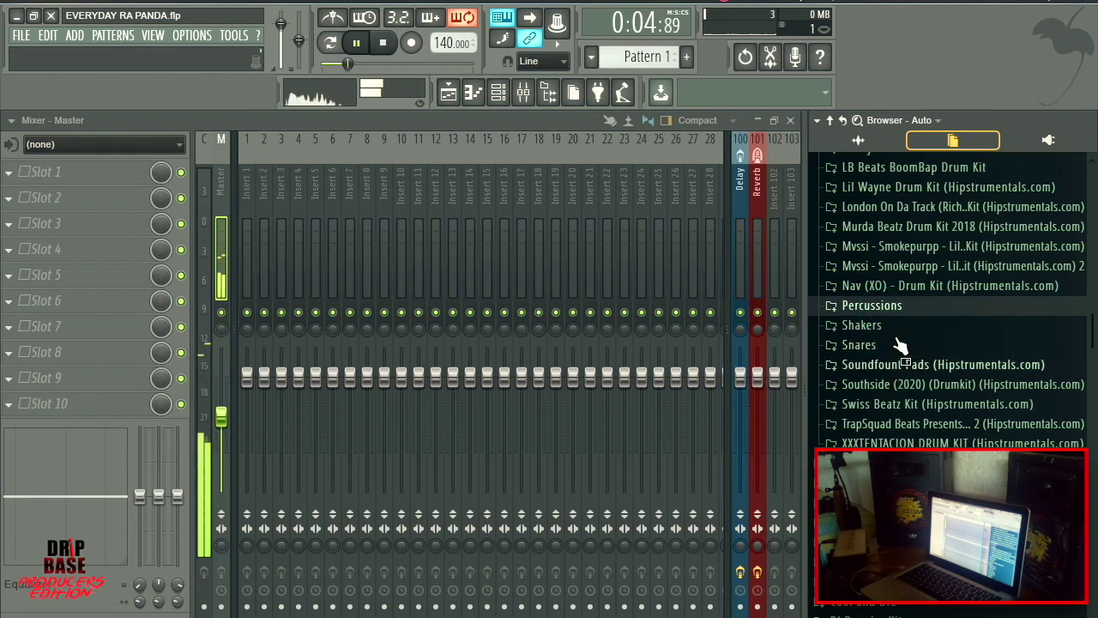
click(896, 386)
click(897, 386)
click(897, 386)
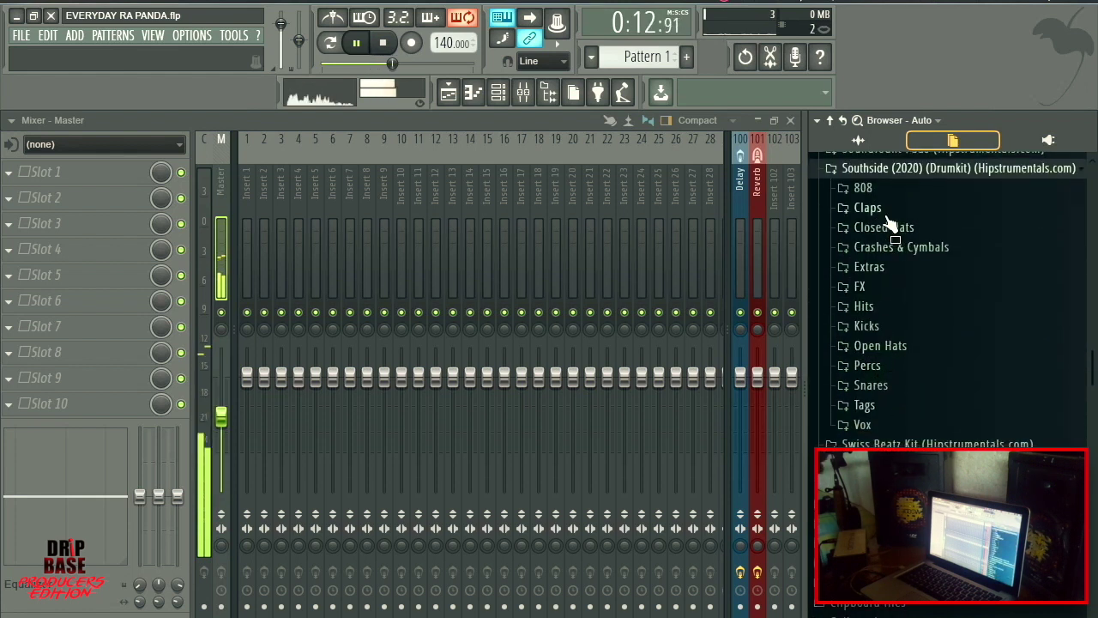
Open the Southside kit's Closed Hats folder and audition its hi-hat samples and live hi-hat loops
click(897, 228)
click(898, 282)
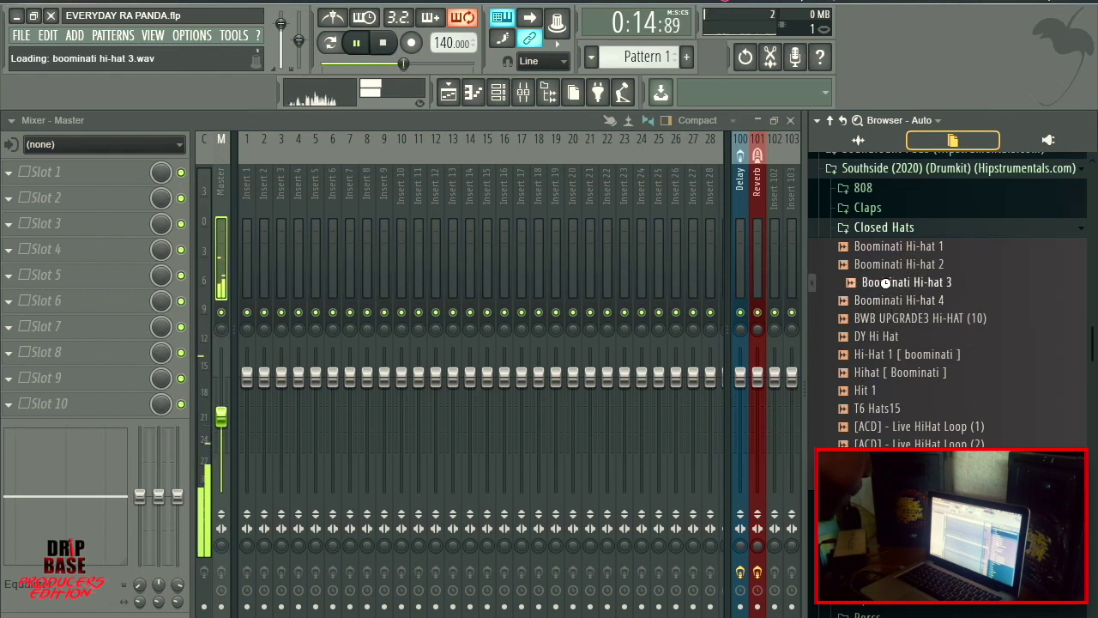
click(898, 301)
click(892, 318)
click(880, 336)
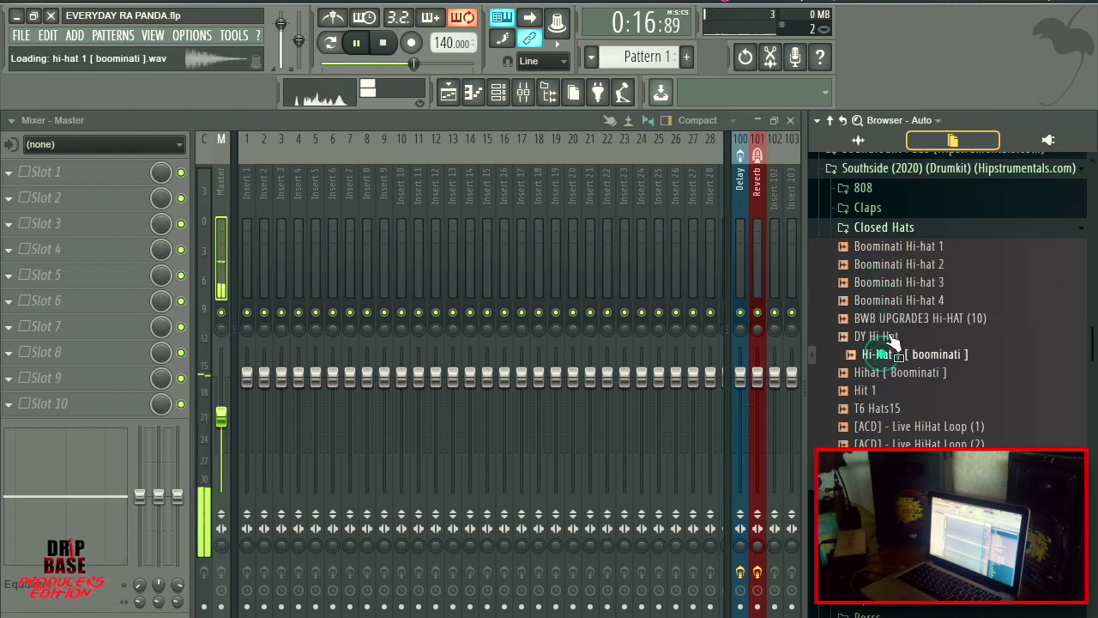
click(884, 353)
click(871, 391)
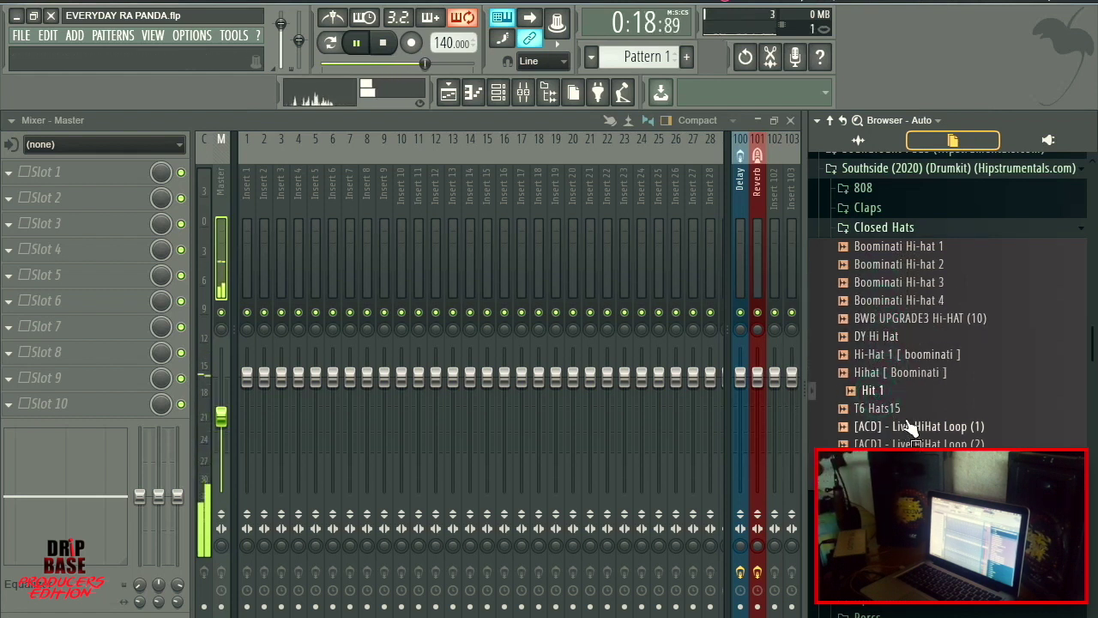
drag(897, 373, 896, 367)
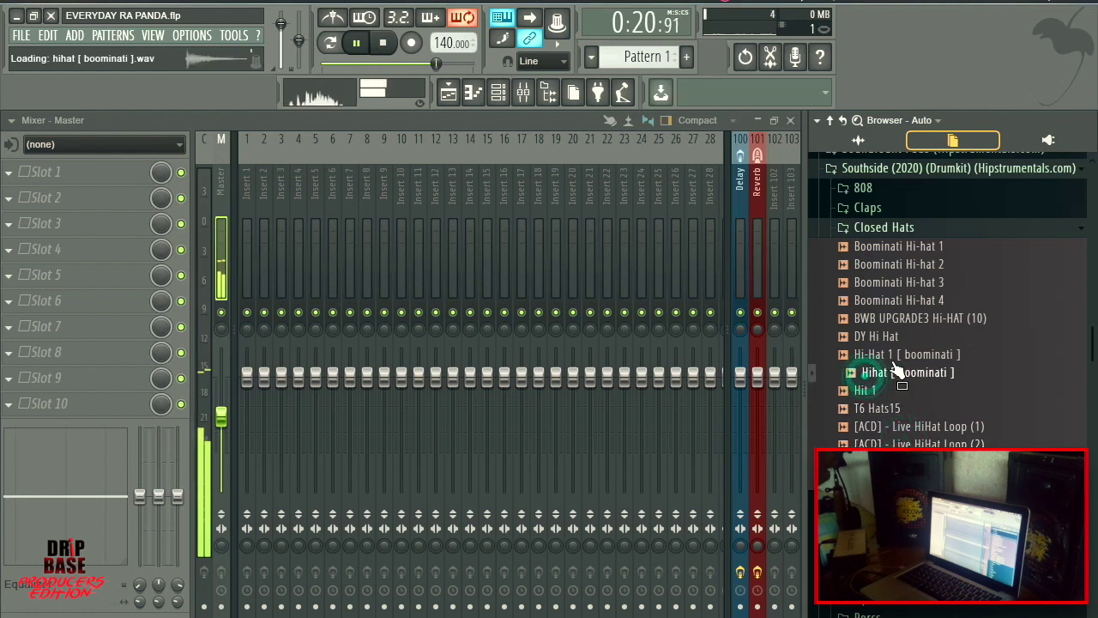
click(902, 337)
click(910, 444)
click(910, 479)
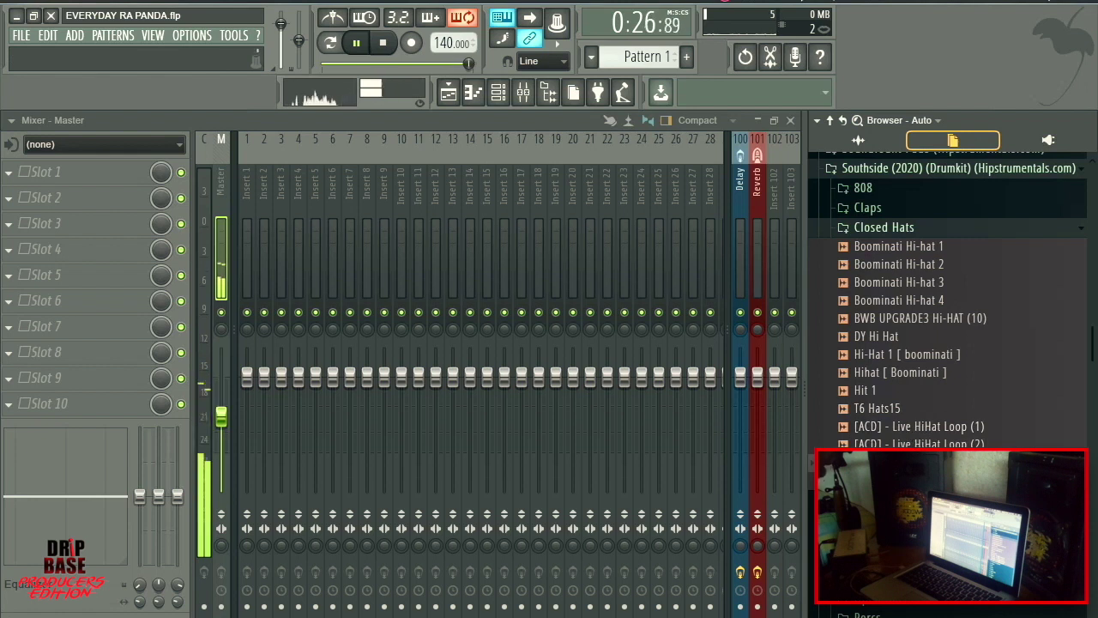
Place [ACD] - Live HiHat Loop (3) on playlist track 3 at bar 9 and fit the clip's end to its waveform
drag(910, 462, 591, 204)
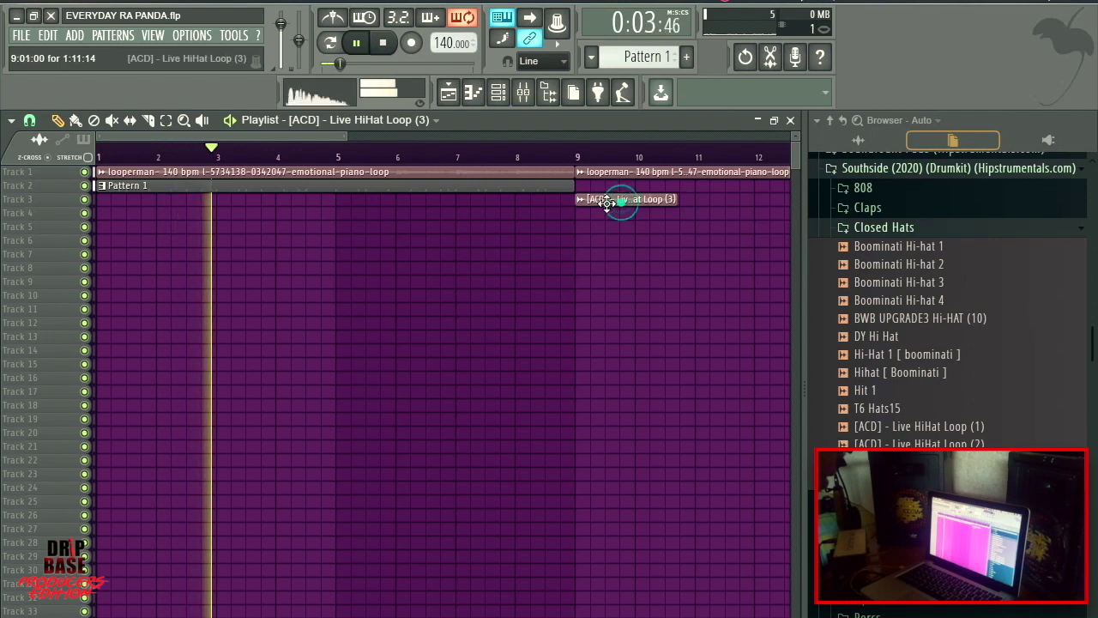
drag(329, 135, 447, 157)
drag(397, 203, 433, 202)
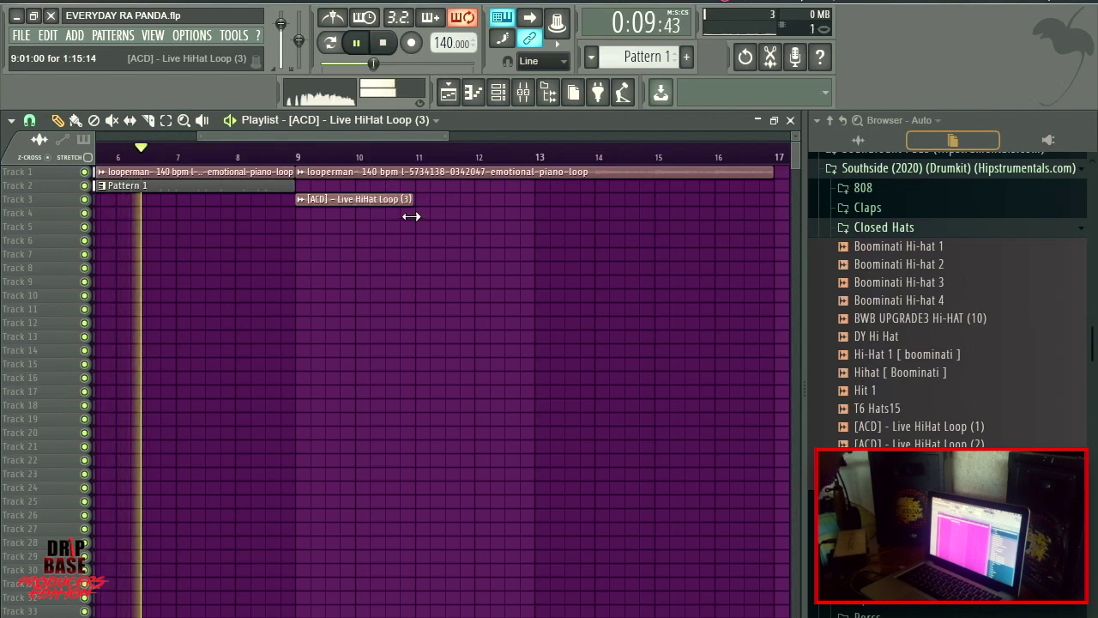
click(410, 216)
drag(794, 136, 791, 110)
right_click(490, 360)
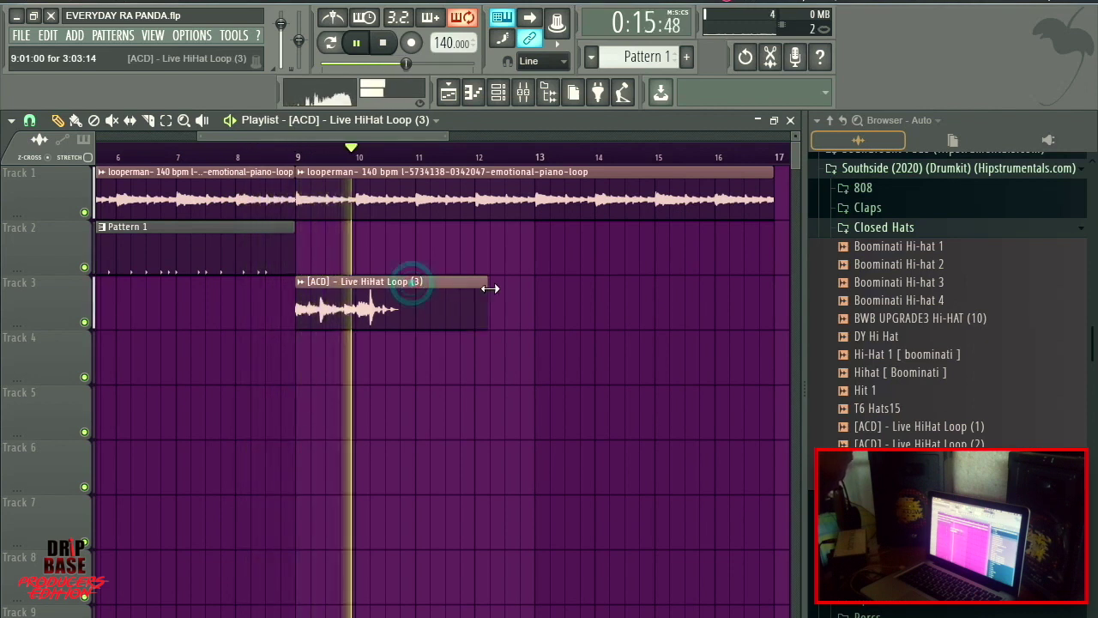
drag(417, 292, 400, 292)
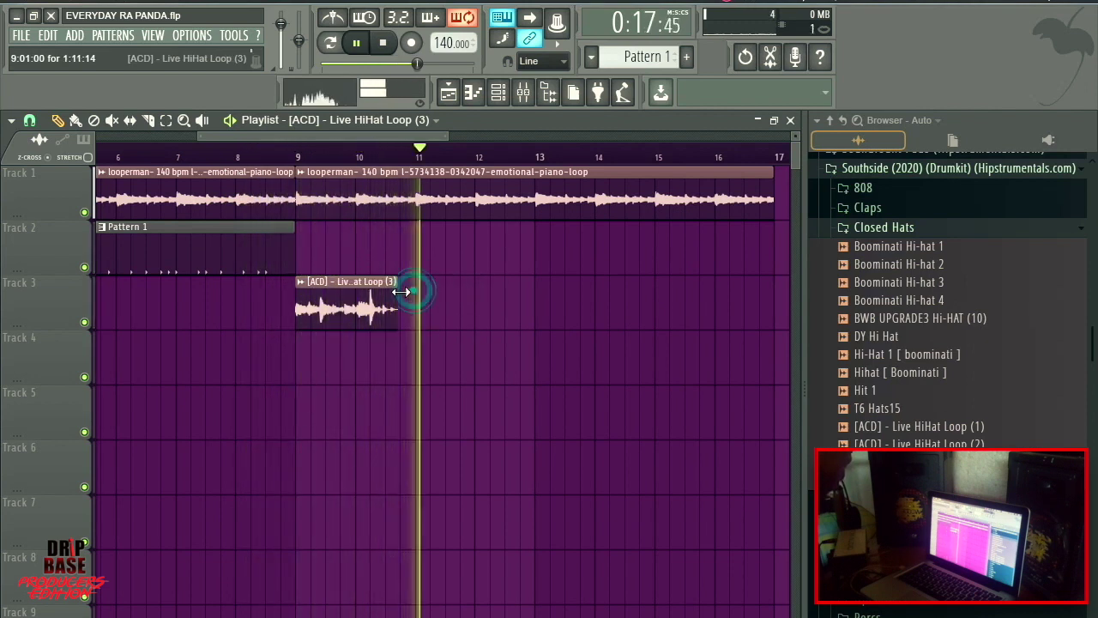
Try time-stretching the hi-hat loop to four bars, from bar 9 to bar 13, and play it from bar 9
double_click(358, 297)
drag(497, 448, 485, 335)
key(space)
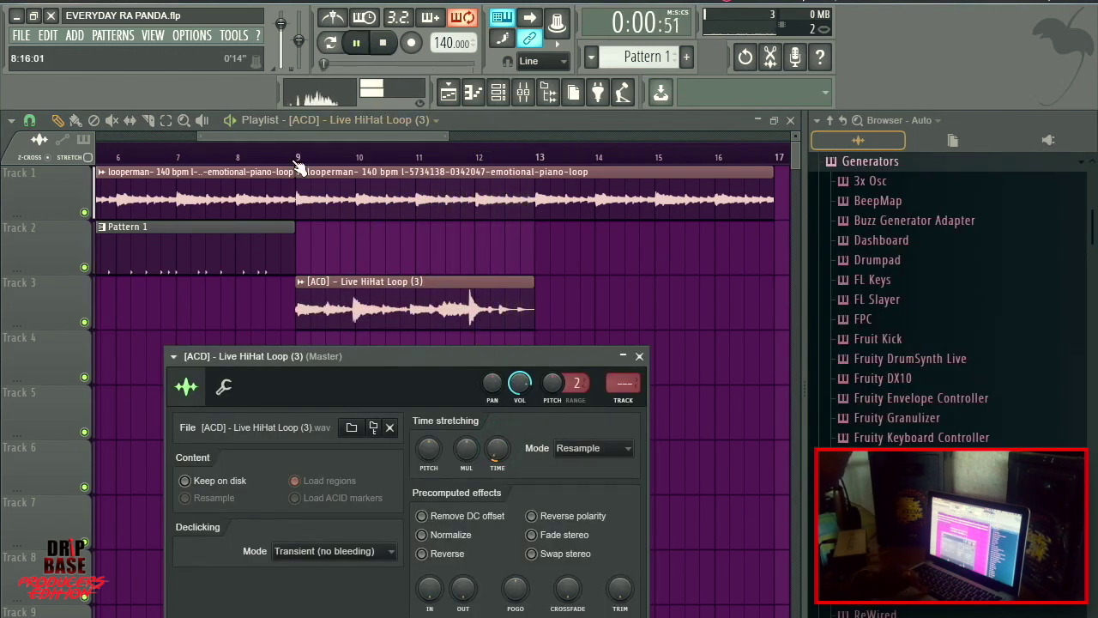
click(297, 163)
Try shortening the hi-hat loop's stretch time to one bar and play it from bar 9
double_click(438, 291)
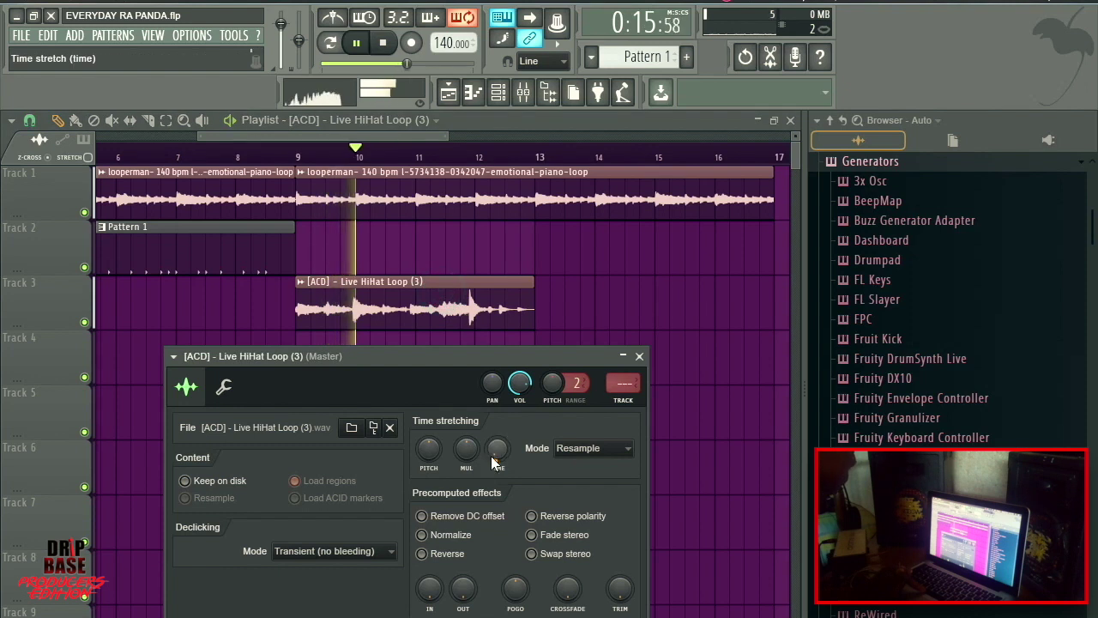
drag(501, 443, 508, 598)
key(space)
key(space)
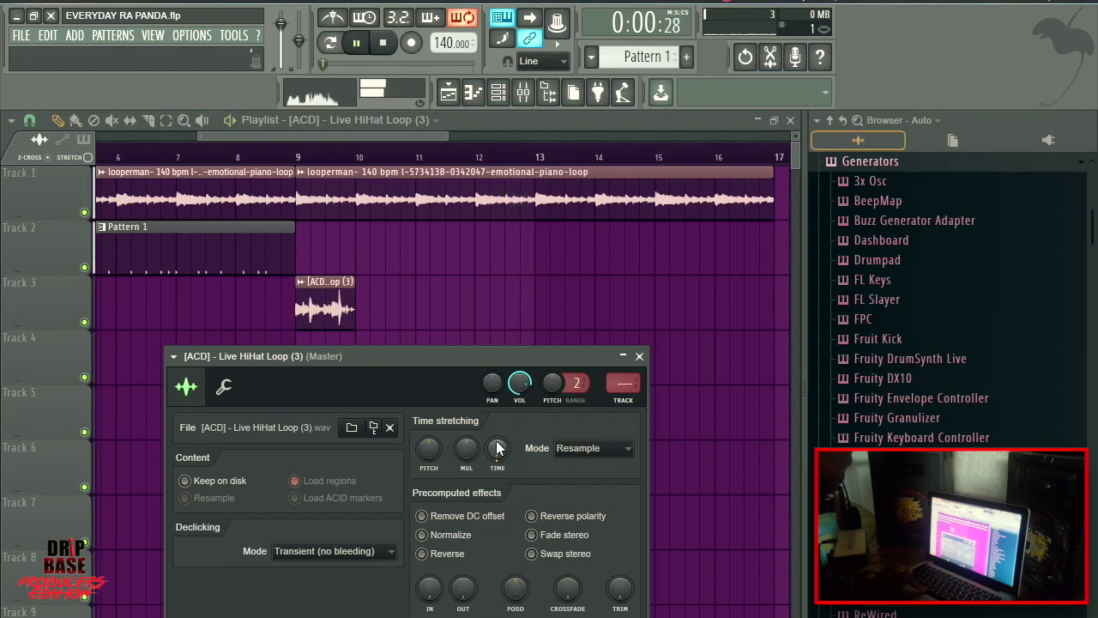
click(292, 145)
Time-stretch the hi-hat loop to exactly two bars and listen to it from bar 9 with the piano loop
double_click(321, 316)
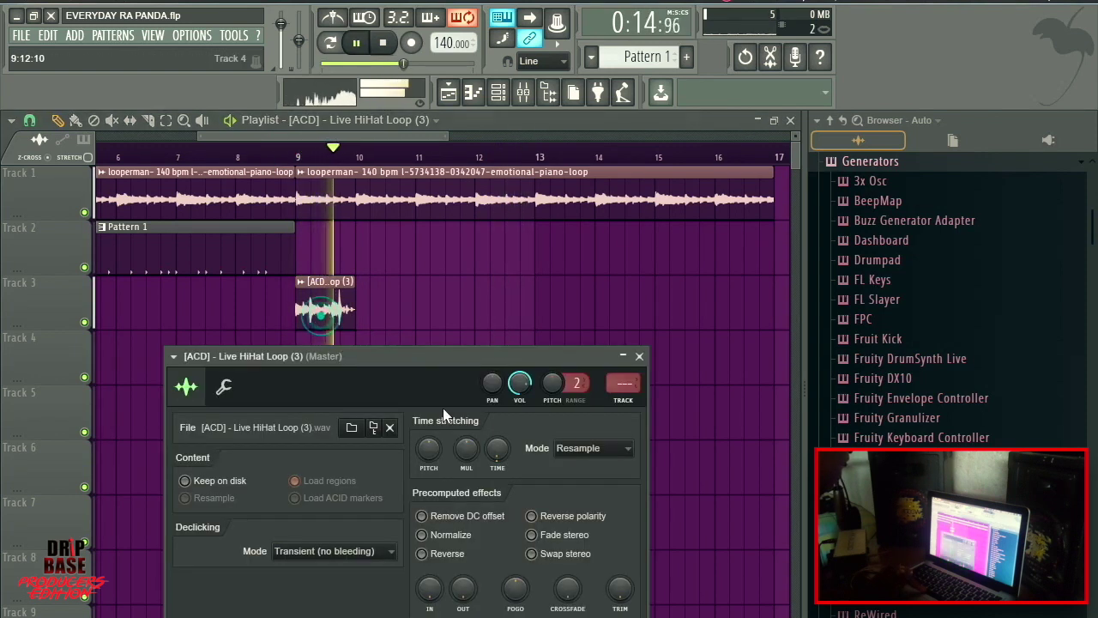
drag(497, 447, 489, 426)
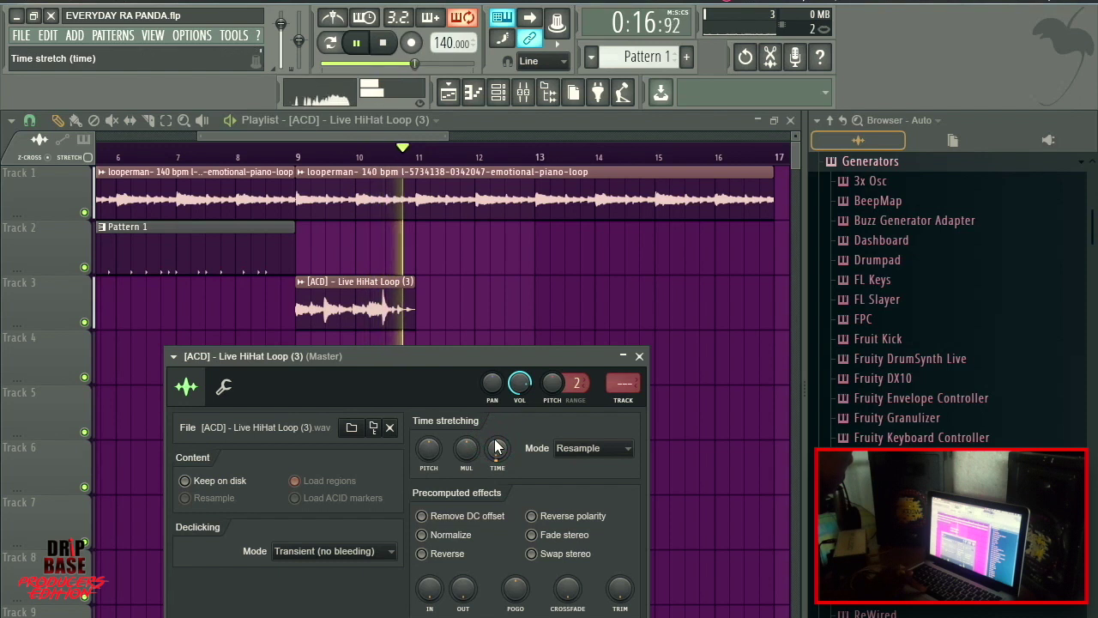
click(289, 157)
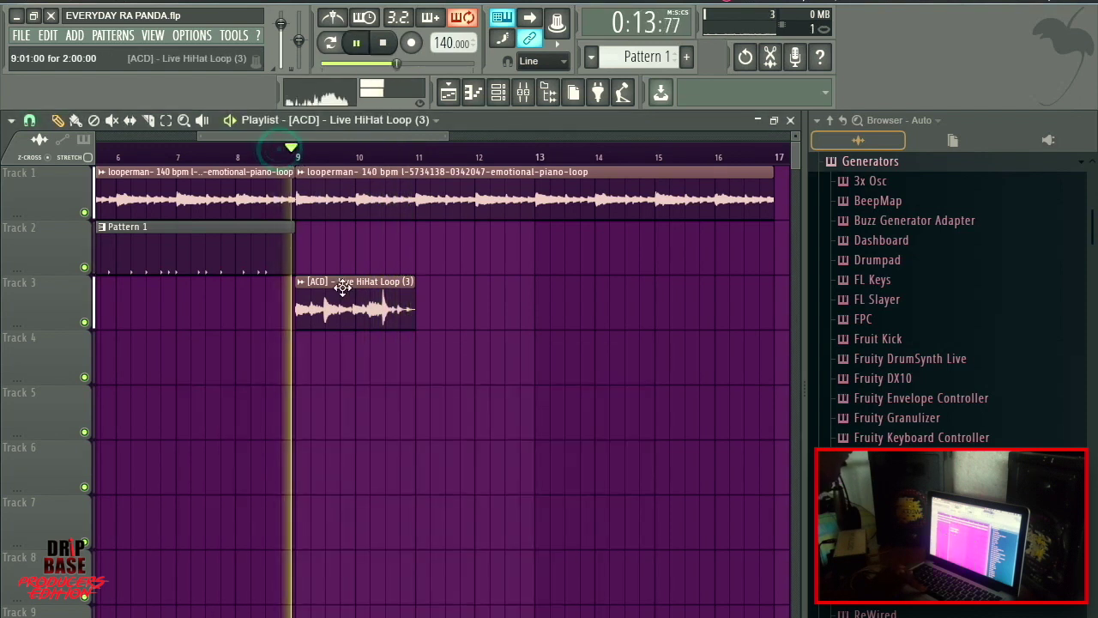
double_click(346, 296)
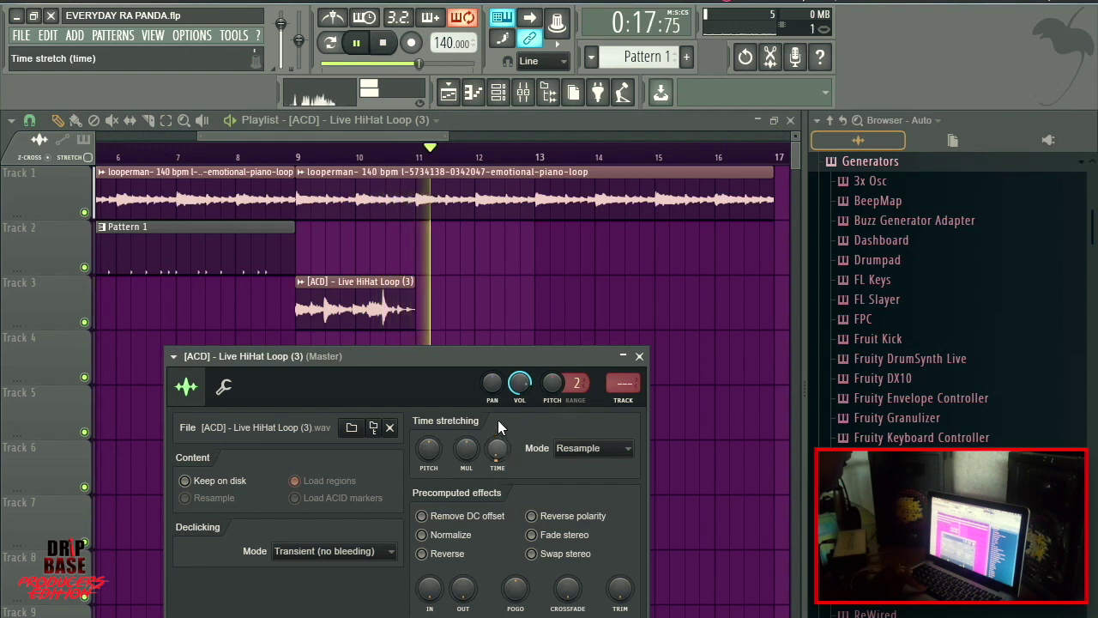
key(space)
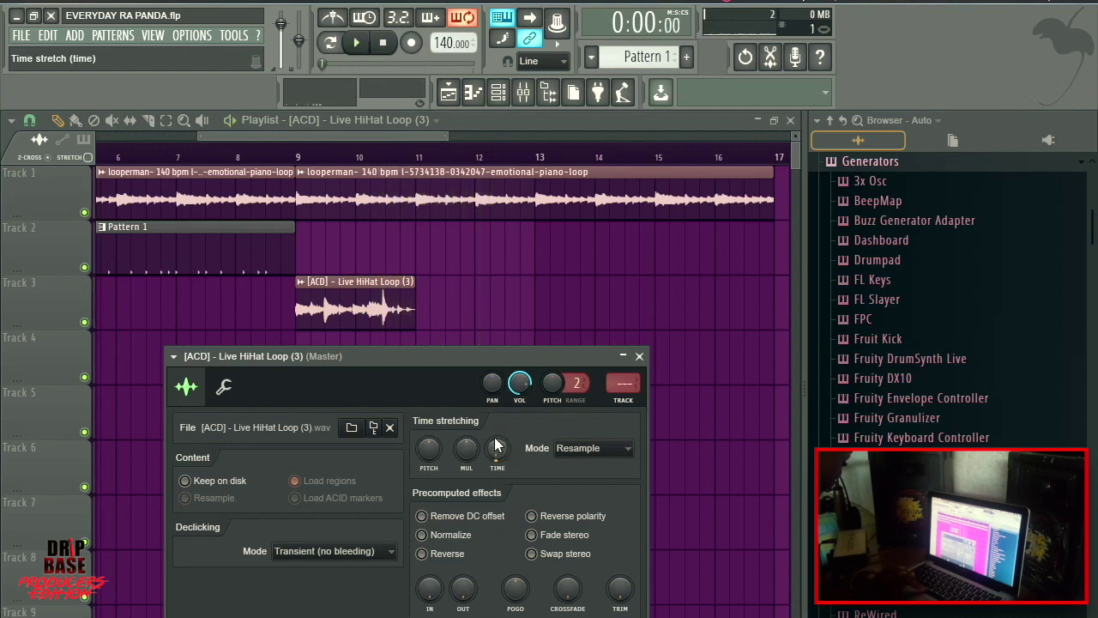
Duplicate the two-bar hi-hat clip at bar 11 on track 3 and play the arrangement from just before bar 9
click(346, 290)
key(ctrl+b)
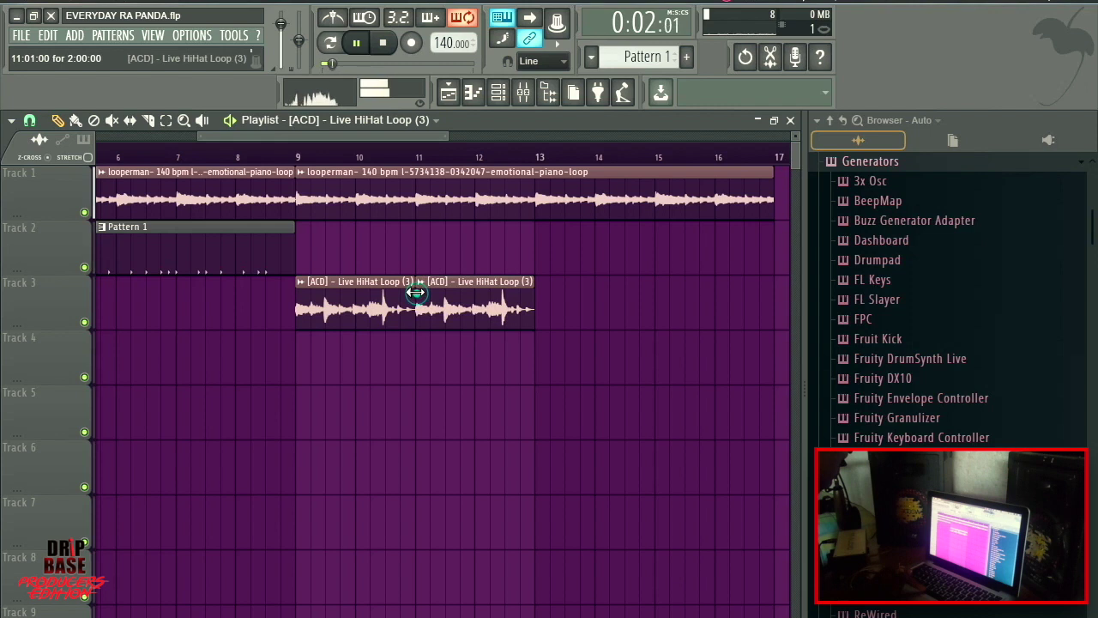
click(277, 161)
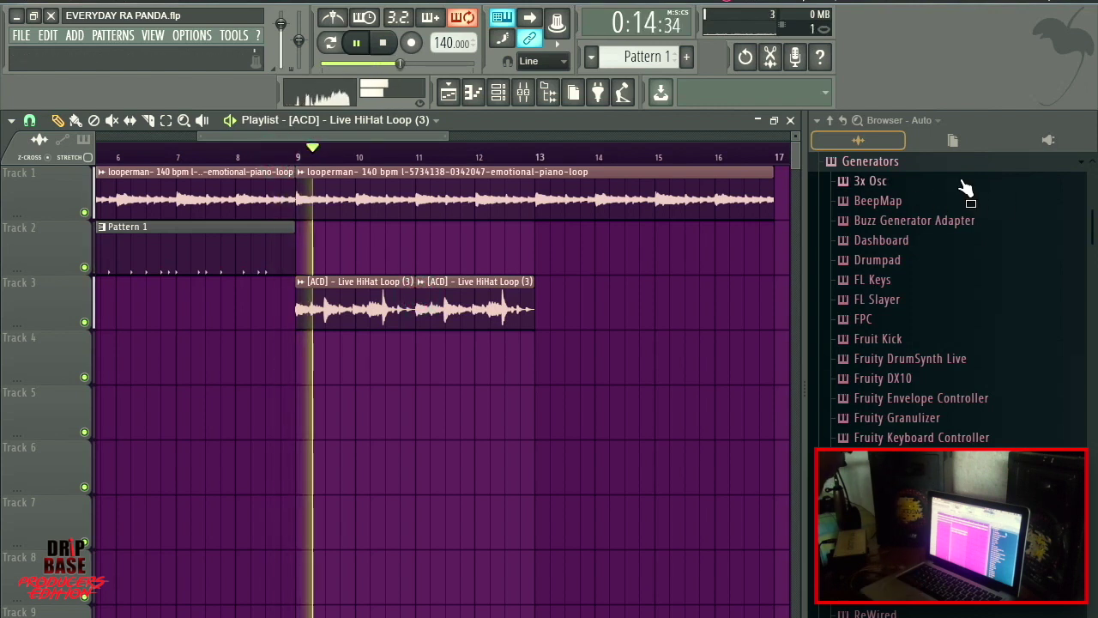
Stop playback and delete both hi-hat loop clips from track 3 in the playlist
click(915, 121)
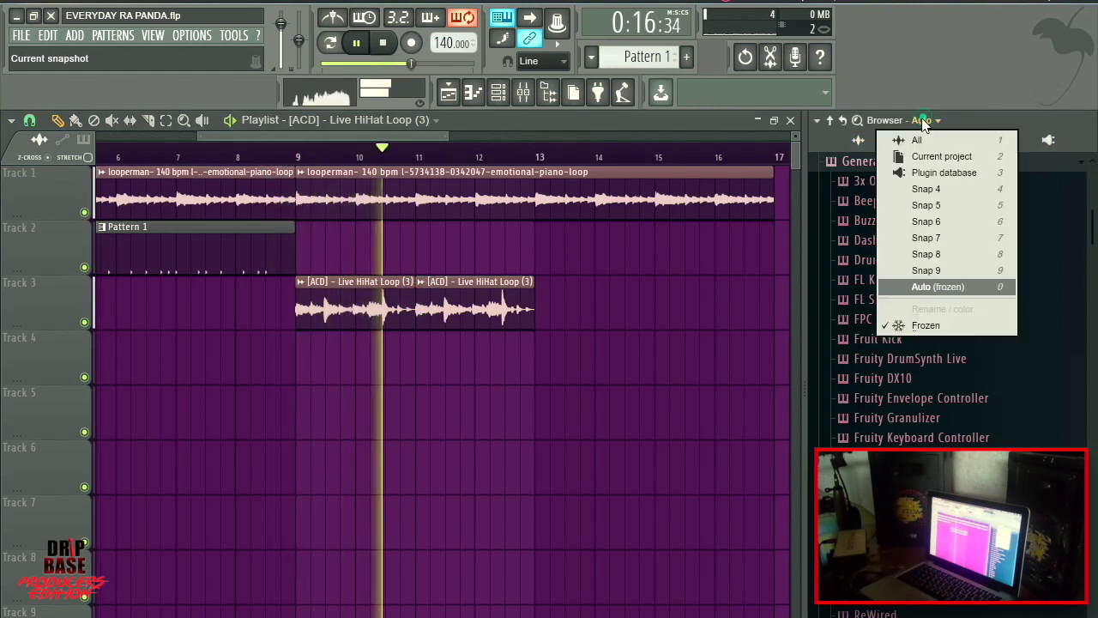
click(949, 287)
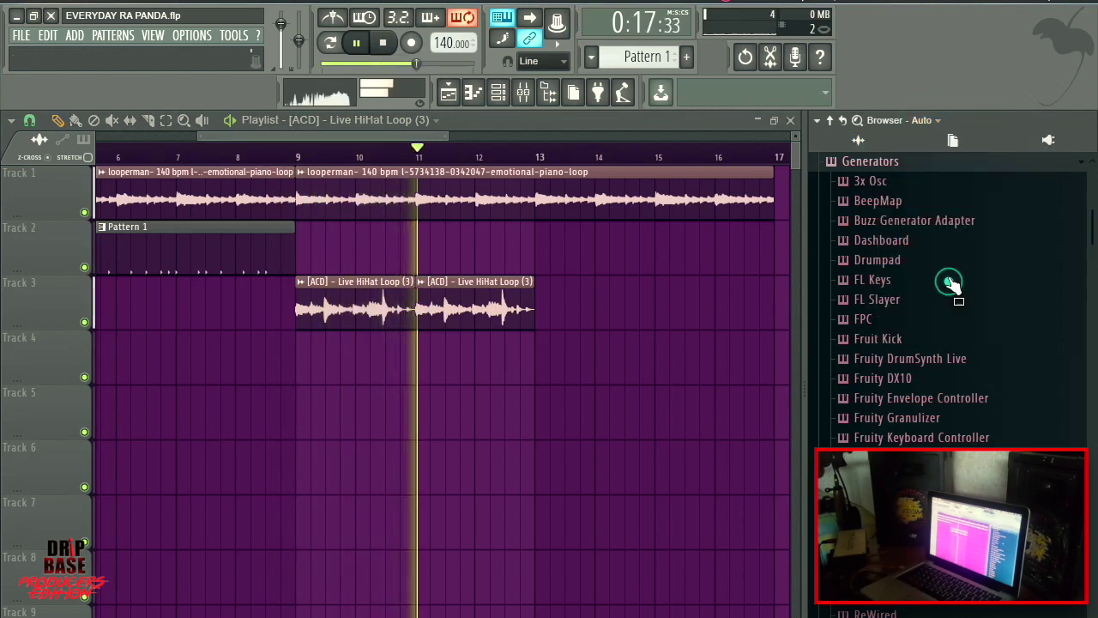
key(space)
right_click(507, 300)
right_click(360, 310)
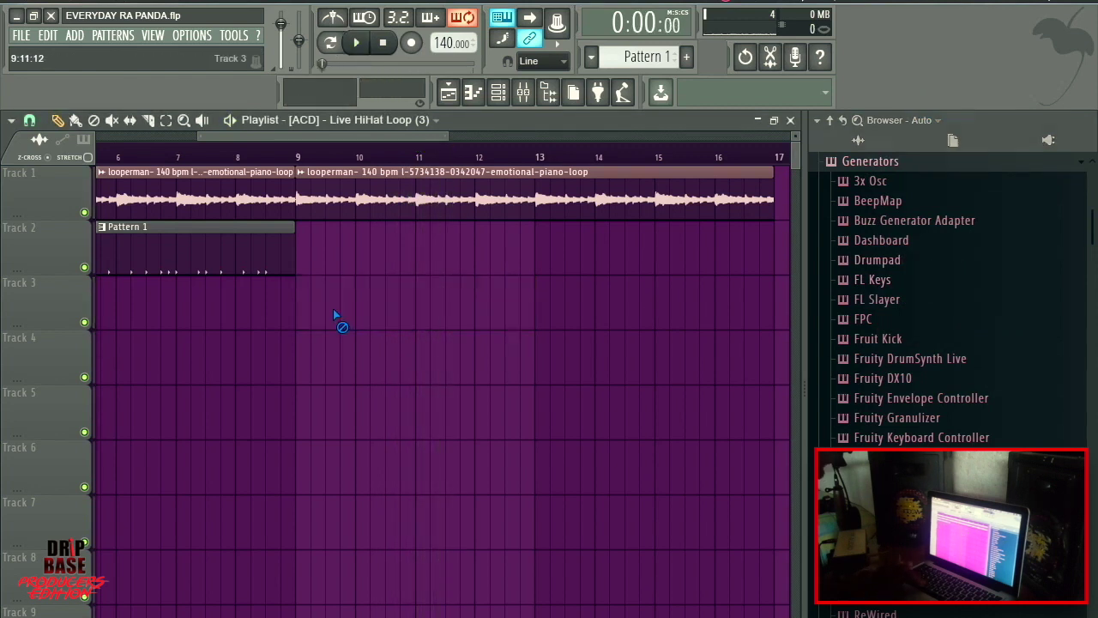
click(918, 125)
click(928, 286)
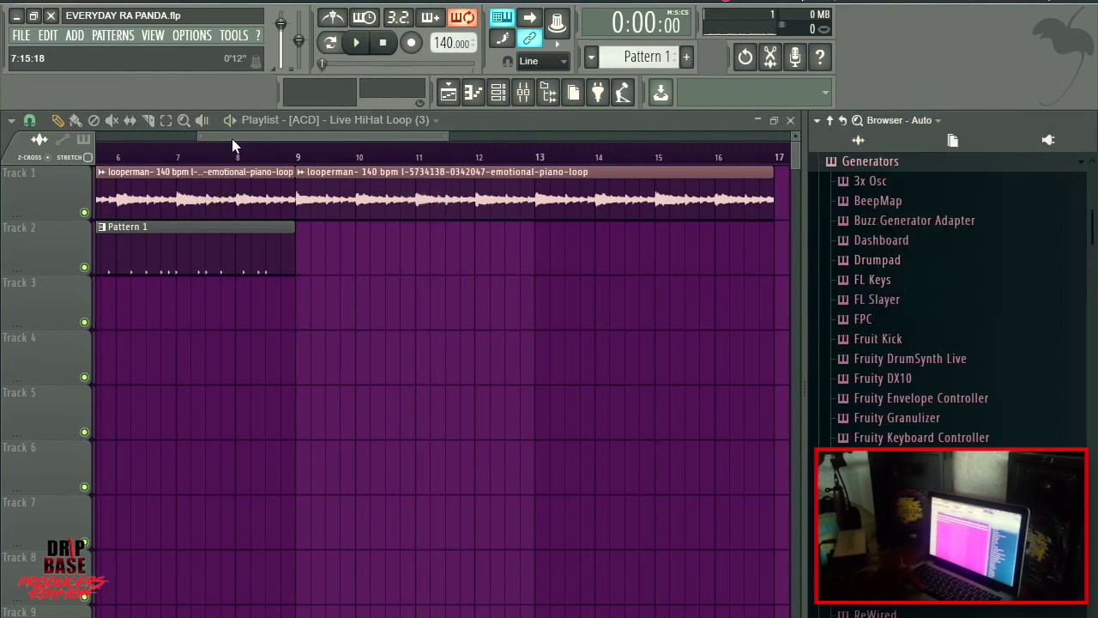
Try the Reverse effect on the emotional piano loop during playback and switch it back off
click(231, 140)
double_click(279, 183)
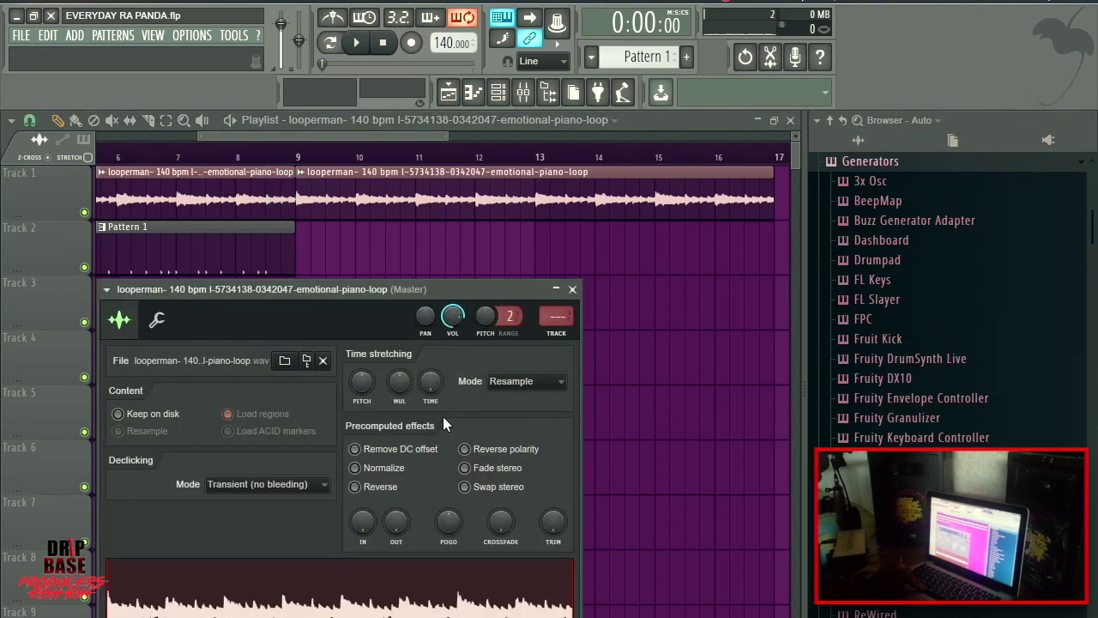
click(355, 487)
key(space)
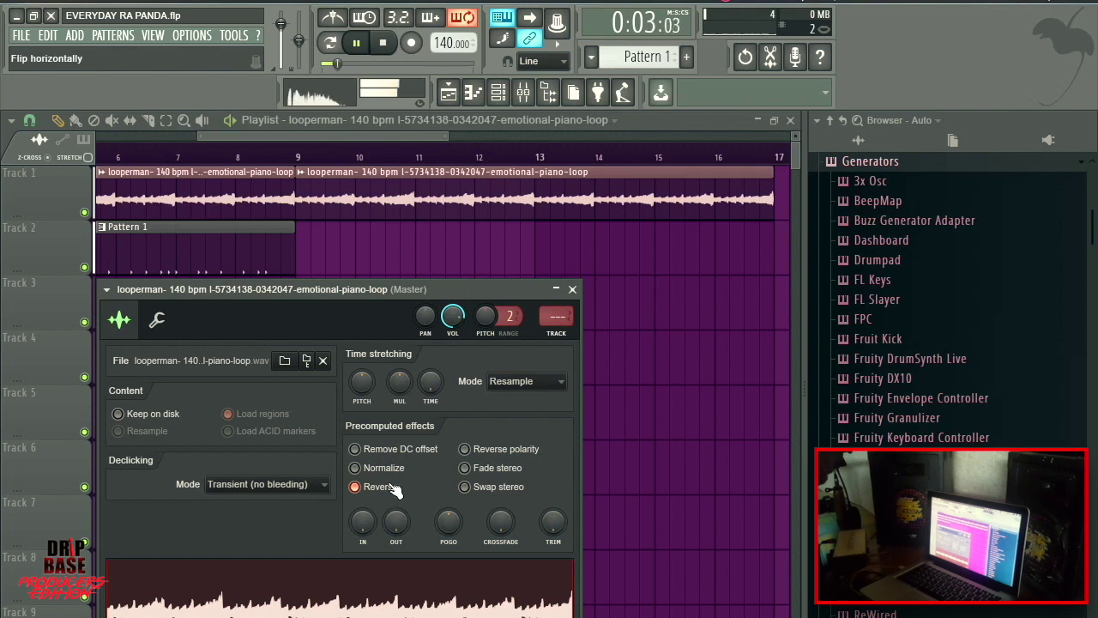
click(358, 487)
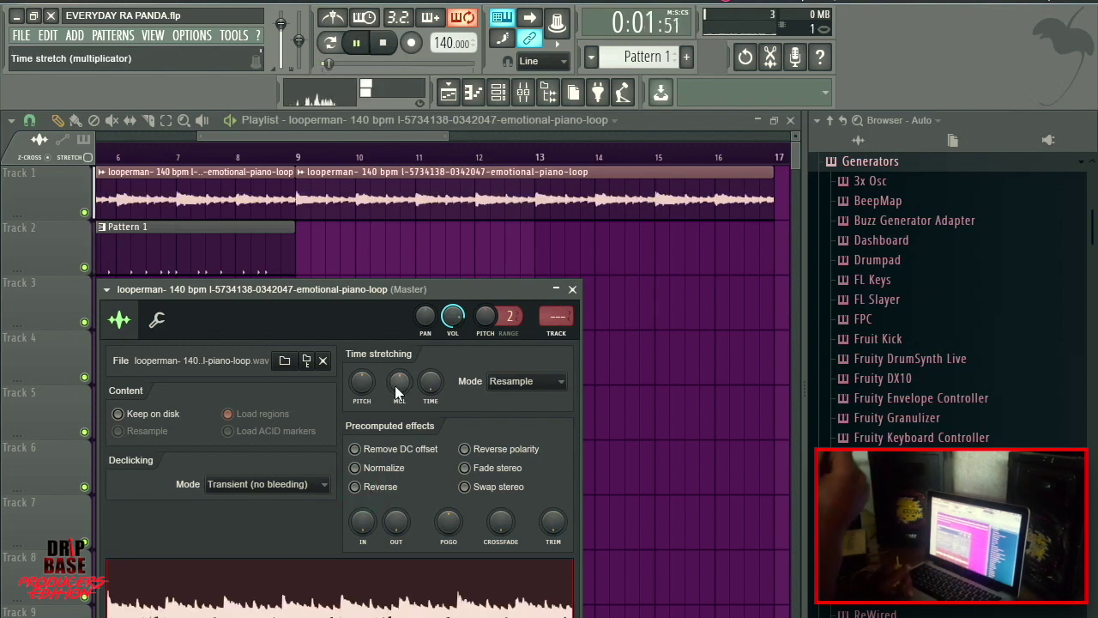
Browse the 9th Wonder Kit samples to the Loopz (Examples) folder of the Jay-Z Kit (Hipstrumentals.com)
click(901, 169)
click(927, 122)
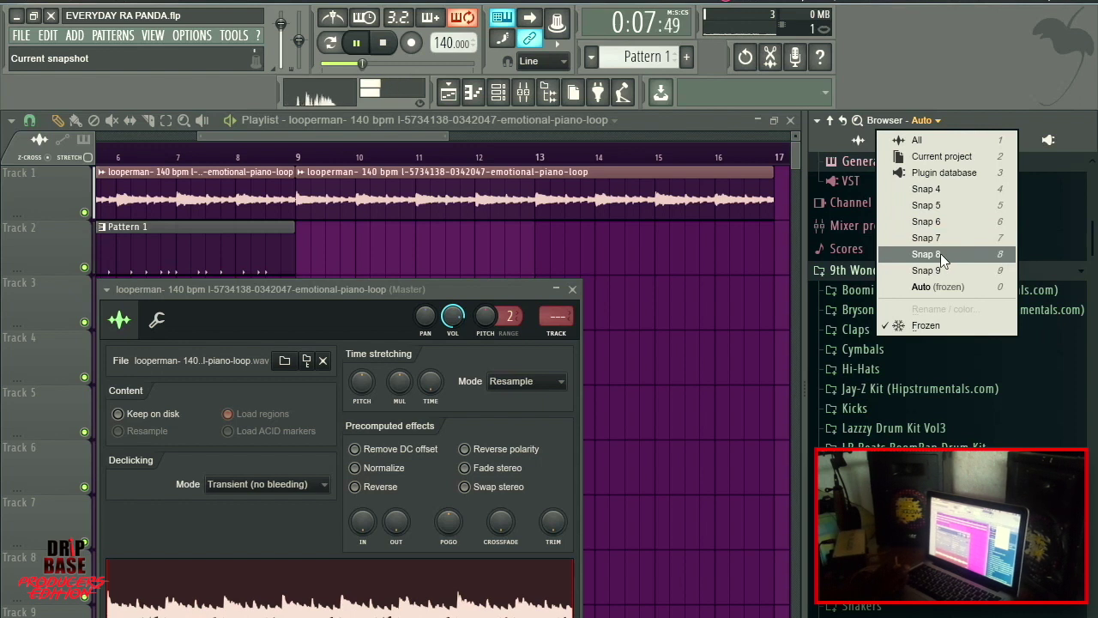
click(923, 287)
click(907, 273)
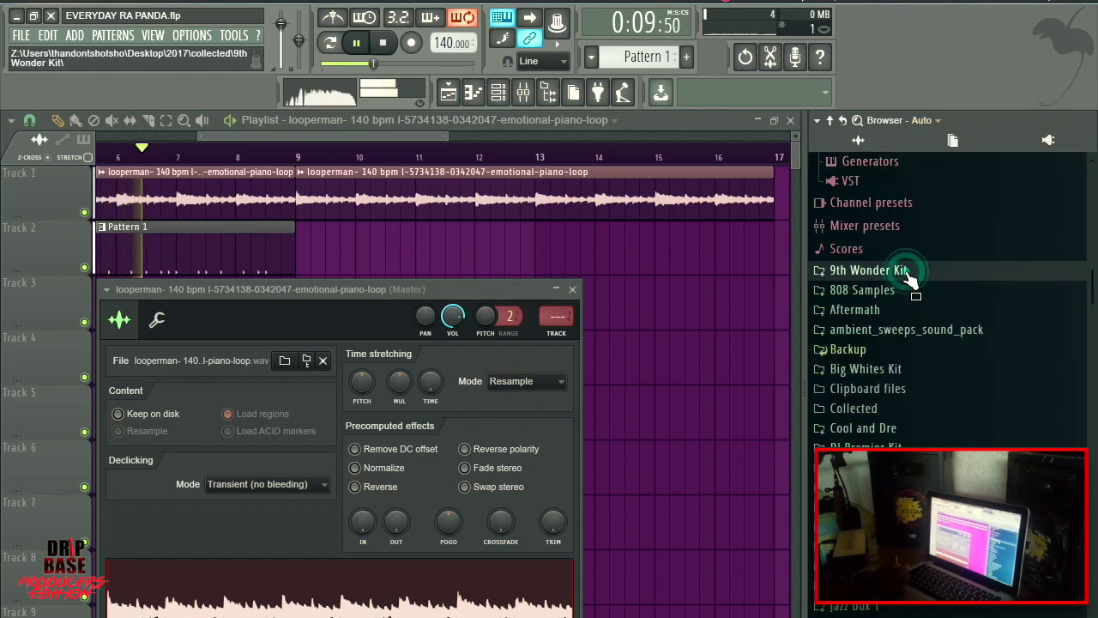
click(908, 273)
scroll(912, 385, down, 4)
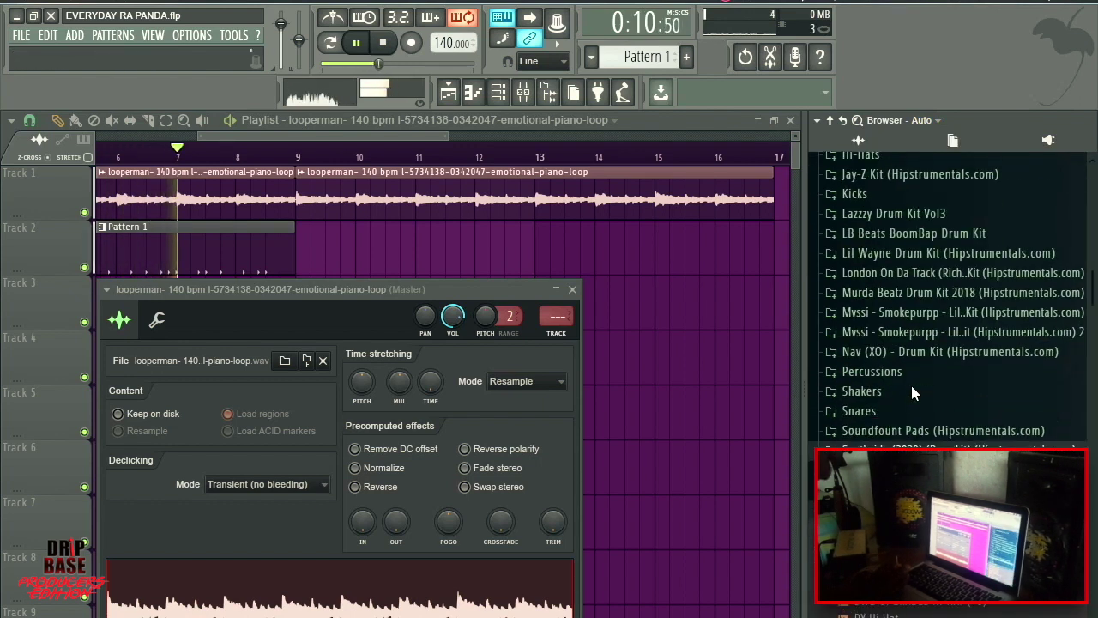
click(915, 172)
click(909, 234)
Audition the Jay-Z Kit example loops from Loop 4 to Loop 14_3, stopping the song playback partway
click(883, 305)
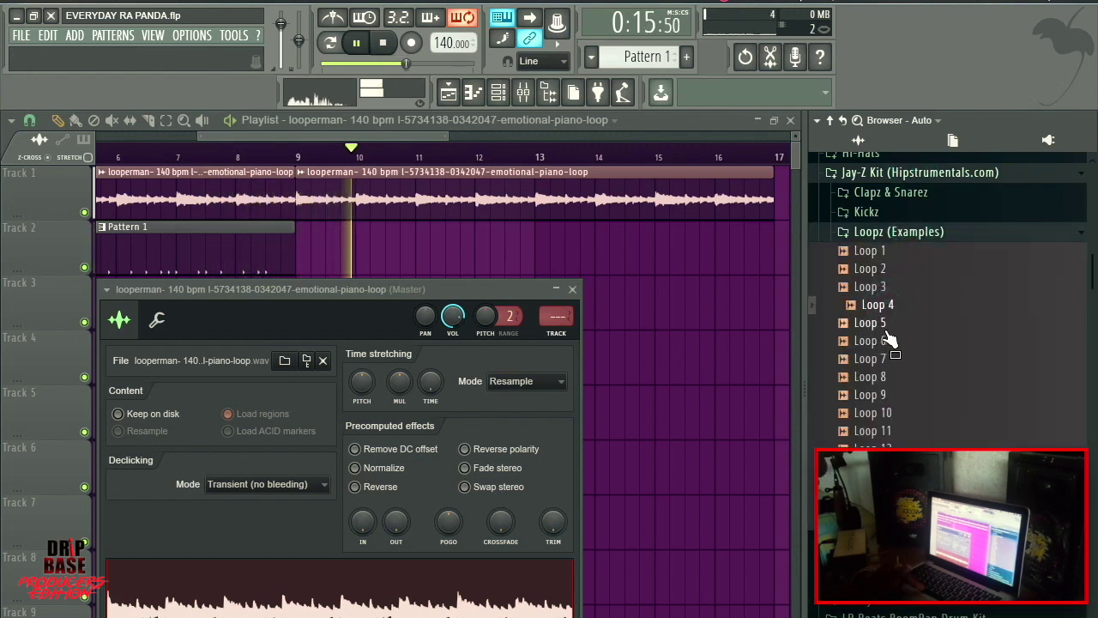
click(888, 342)
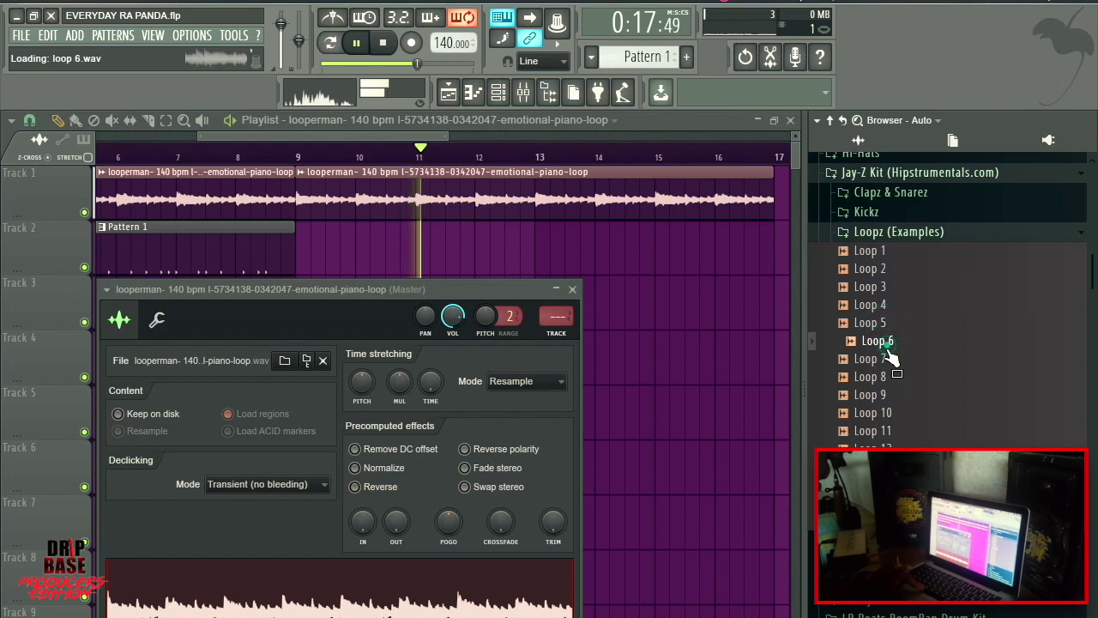
click(890, 377)
click(884, 395)
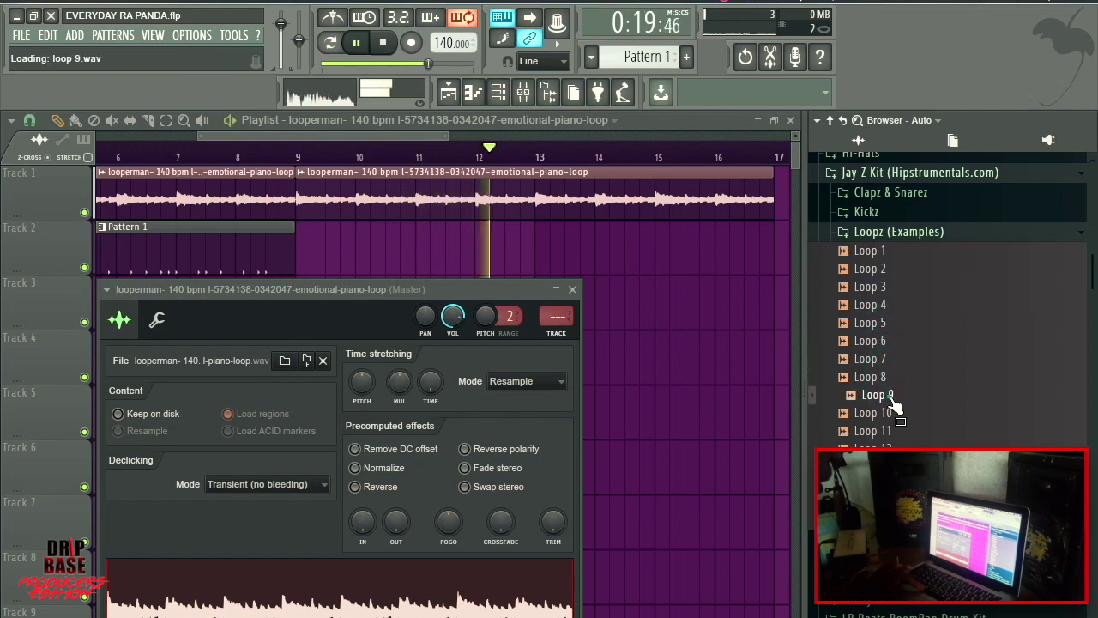
key(space)
click(889, 412)
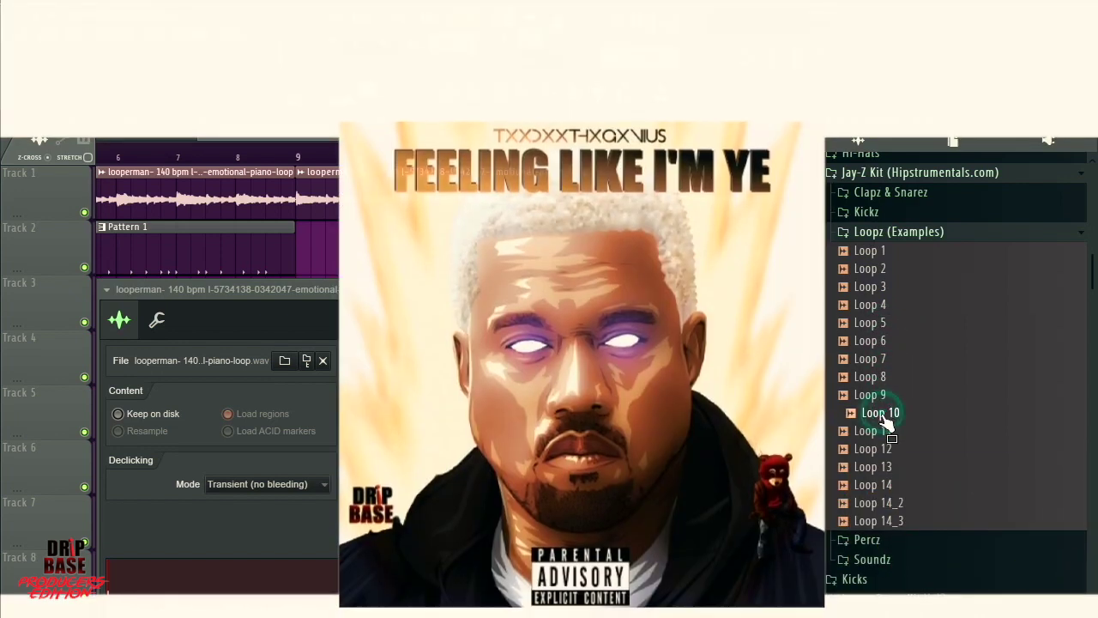
click(877, 432)
click(872, 467)
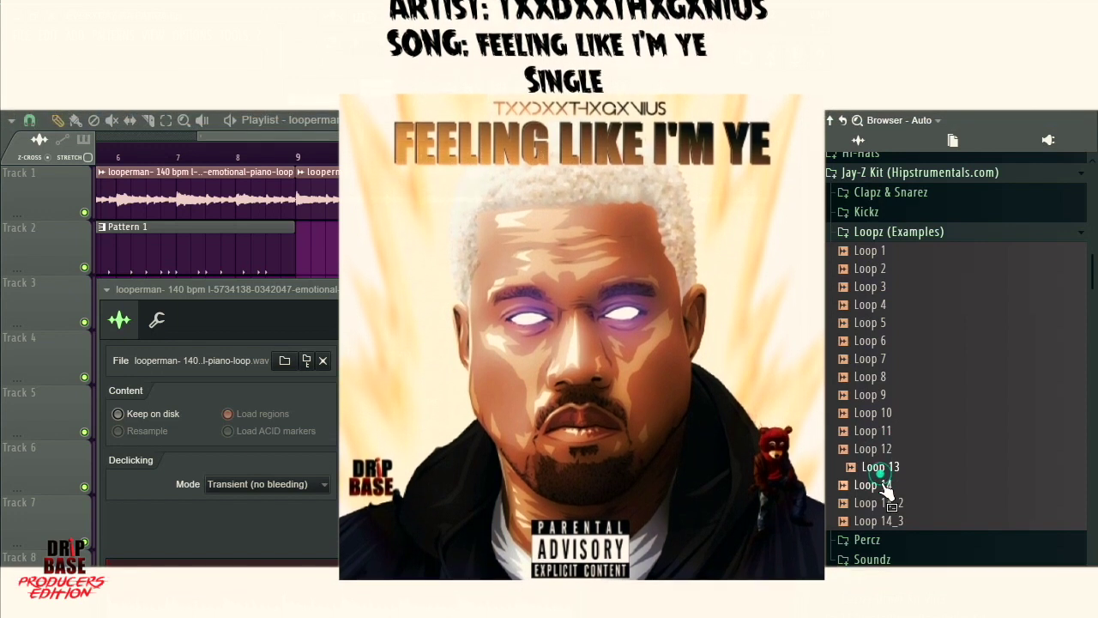
click(873, 485)
click(884, 503)
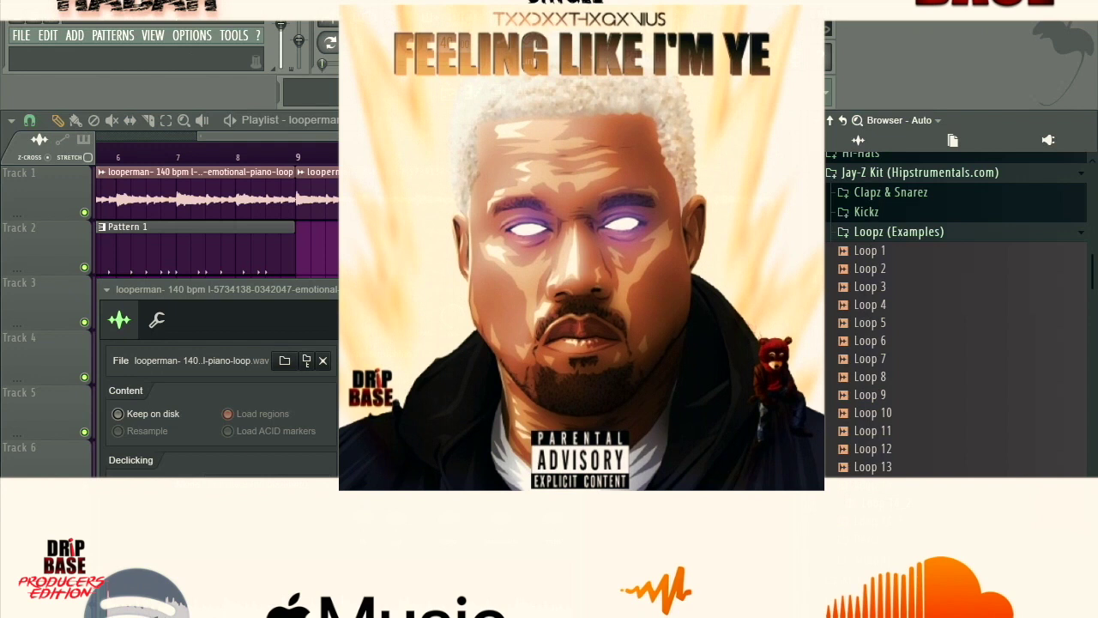
key(Down)
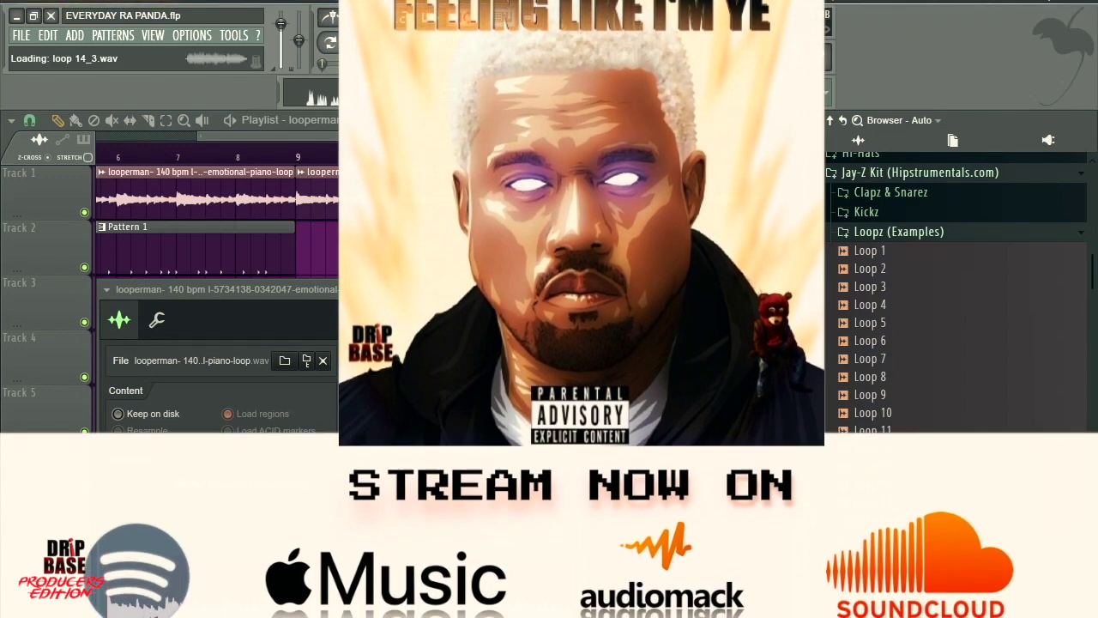
Add Loop 14_3 as a channel without keeping its playlist clip, and replace that channel's sample with Loop 14_2
drag(884, 521, 407, 259)
right_click(408, 259)
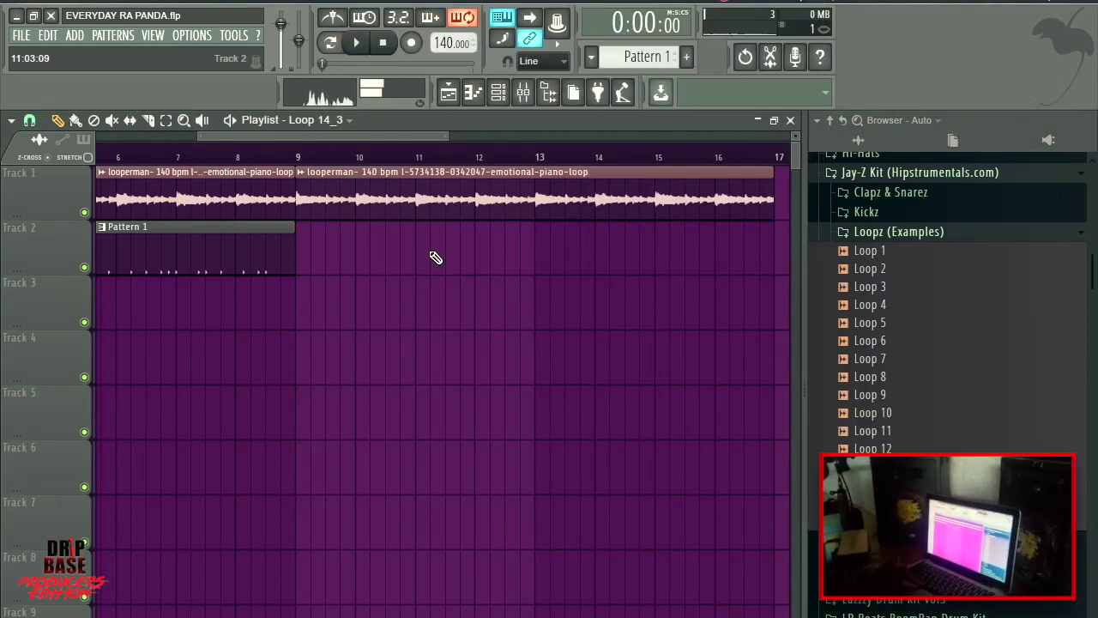
click(502, 93)
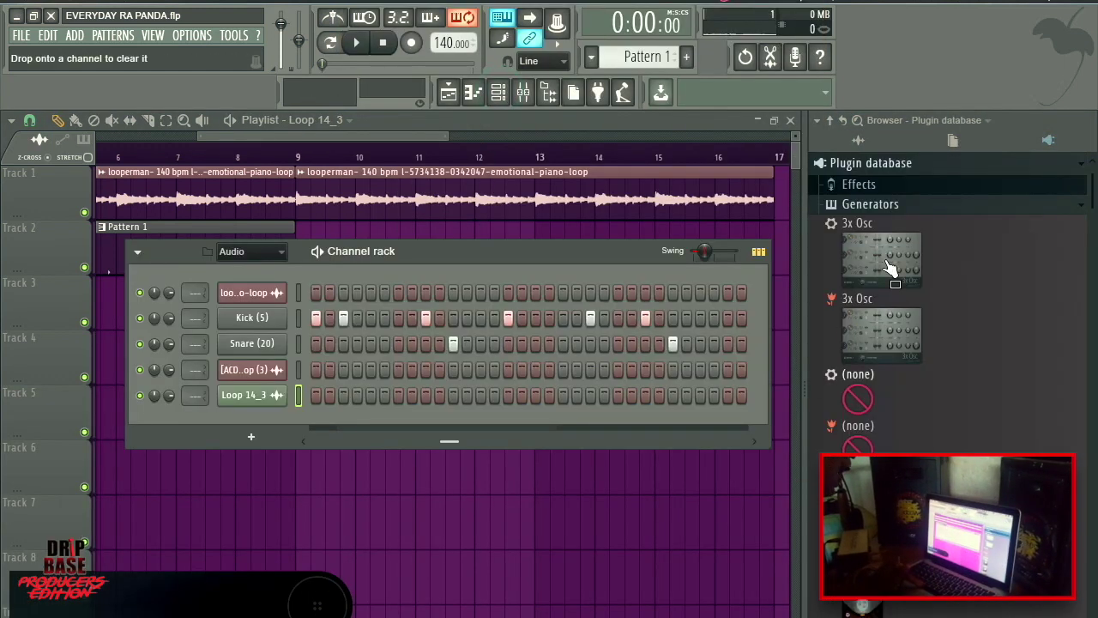
click(950, 122)
click(966, 287)
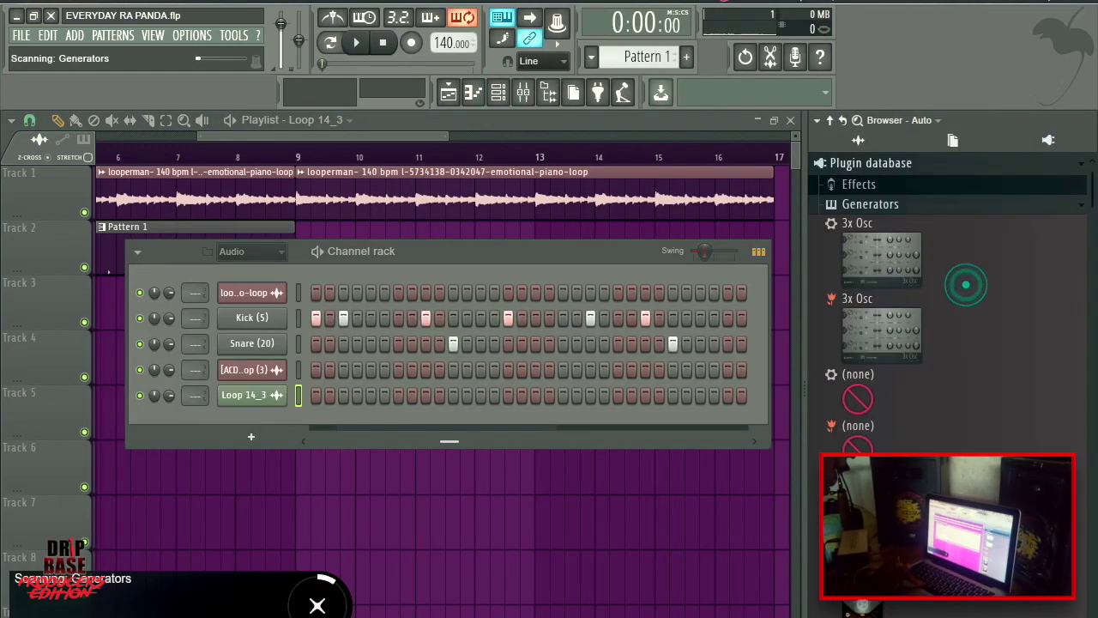
drag(870, 512, 237, 401)
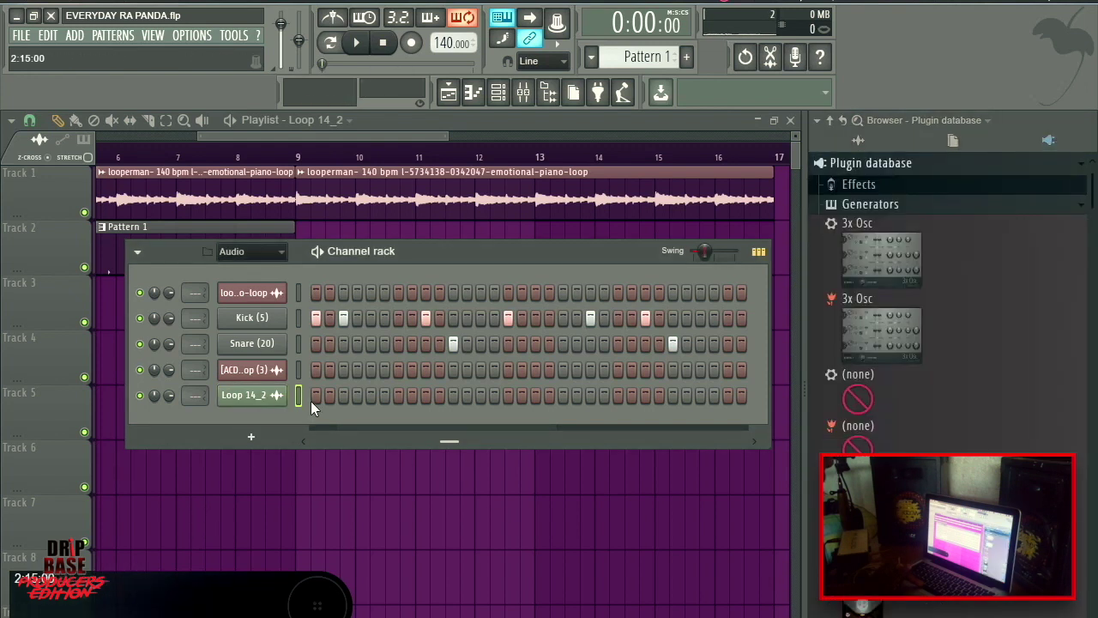
Program Loop 14_2 hits on step 13 of bars 1, 3 and 5 in Pattern 1 while the song plays
drag(447, 442, 255, 457)
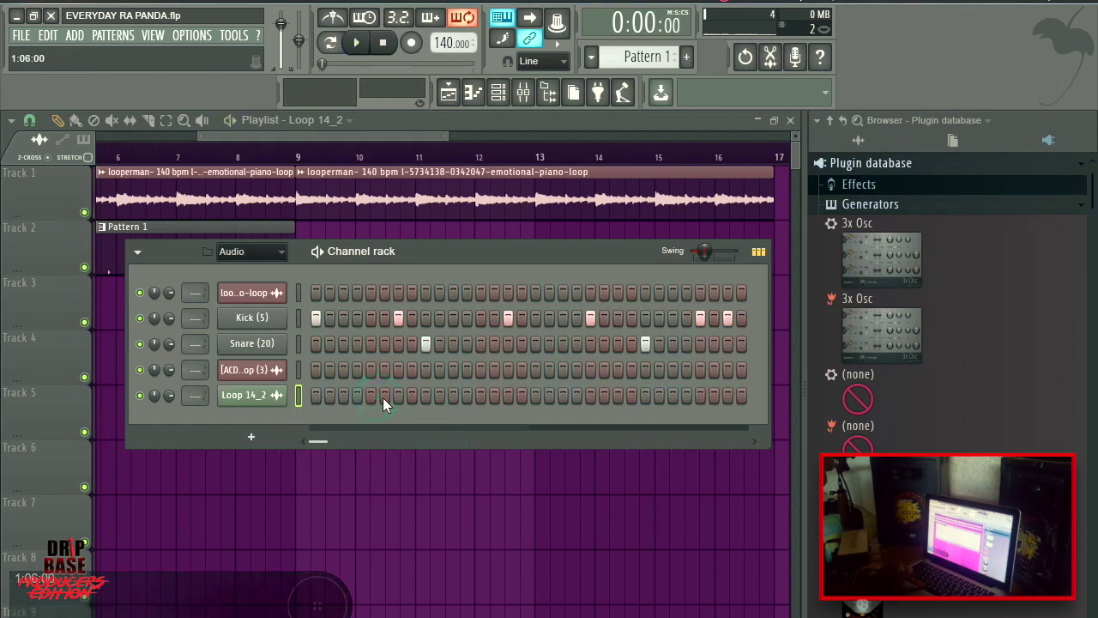
click(481, 395)
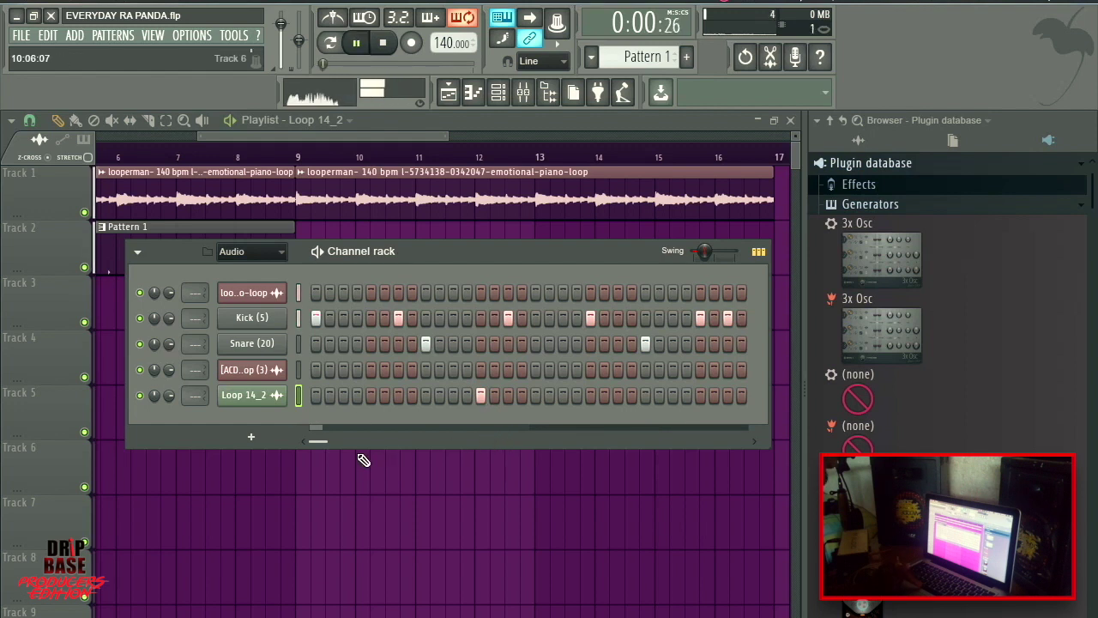
drag(315, 440, 414, 459)
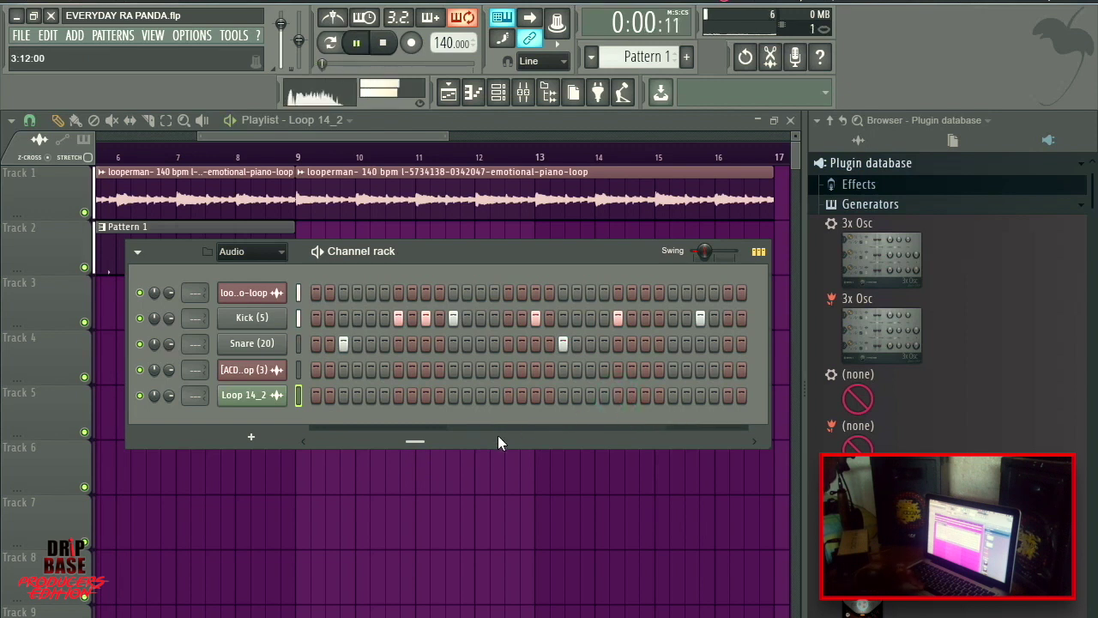
mouse_move(412, 440)
mouse_down()
mouse_move(324, 447)
mouse_move(393, 447)
mouse_up()
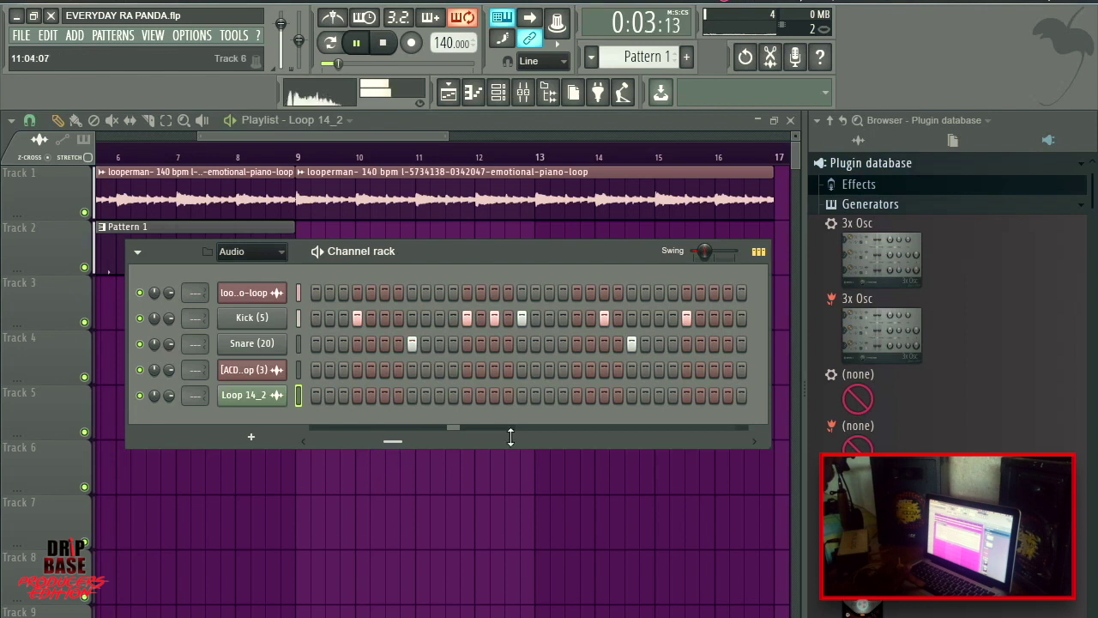
click(687, 396)
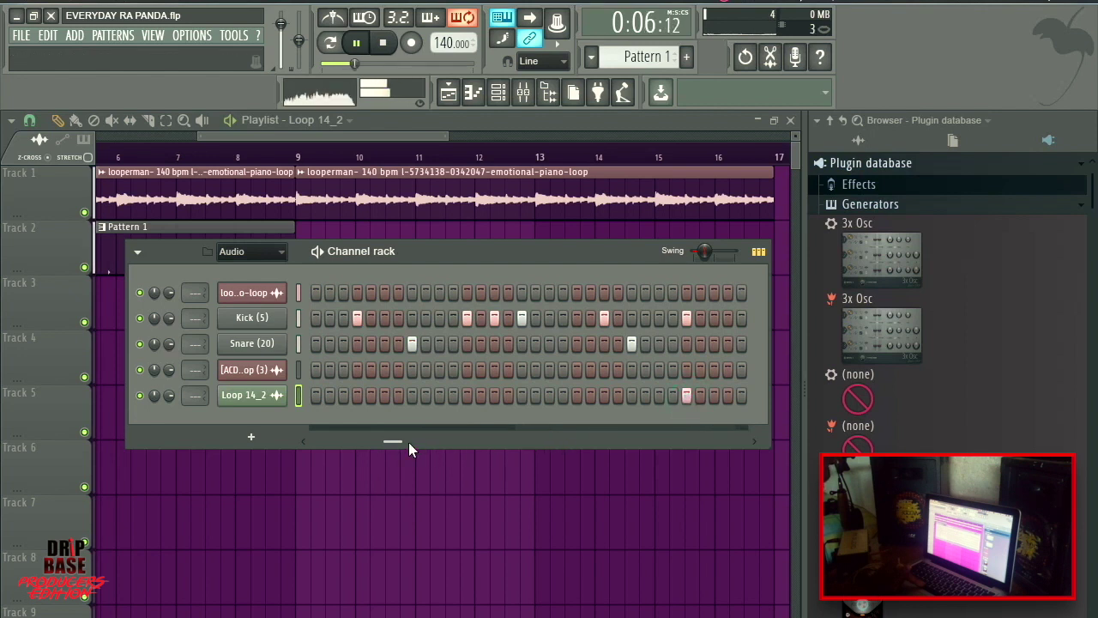
drag(400, 440, 558, 440)
click(621, 395)
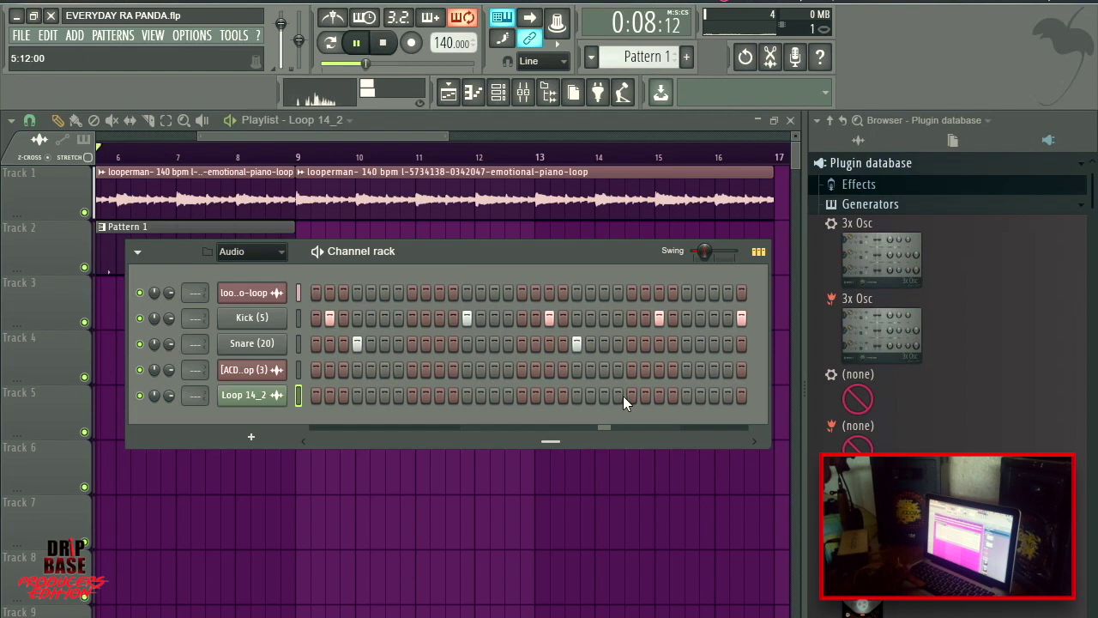
right_click(623, 397)
click(631, 397)
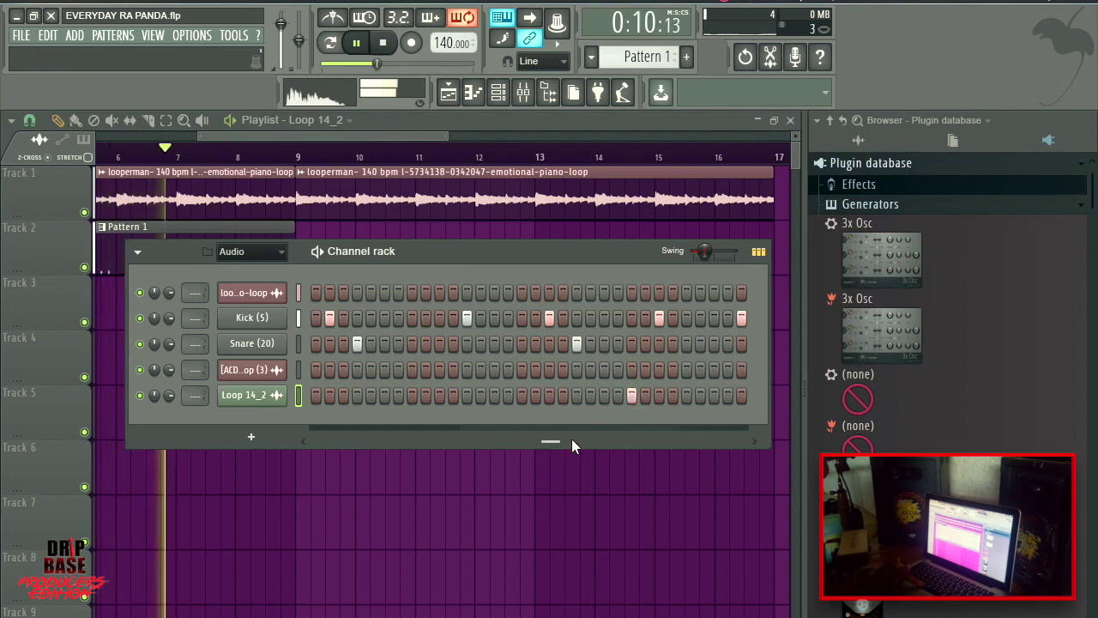
In Loop 14_2's piano roll, set the snap to 1/2 beat and add a C5 note on beat 4 of bar 7
drag(554, 441, 683, 437)
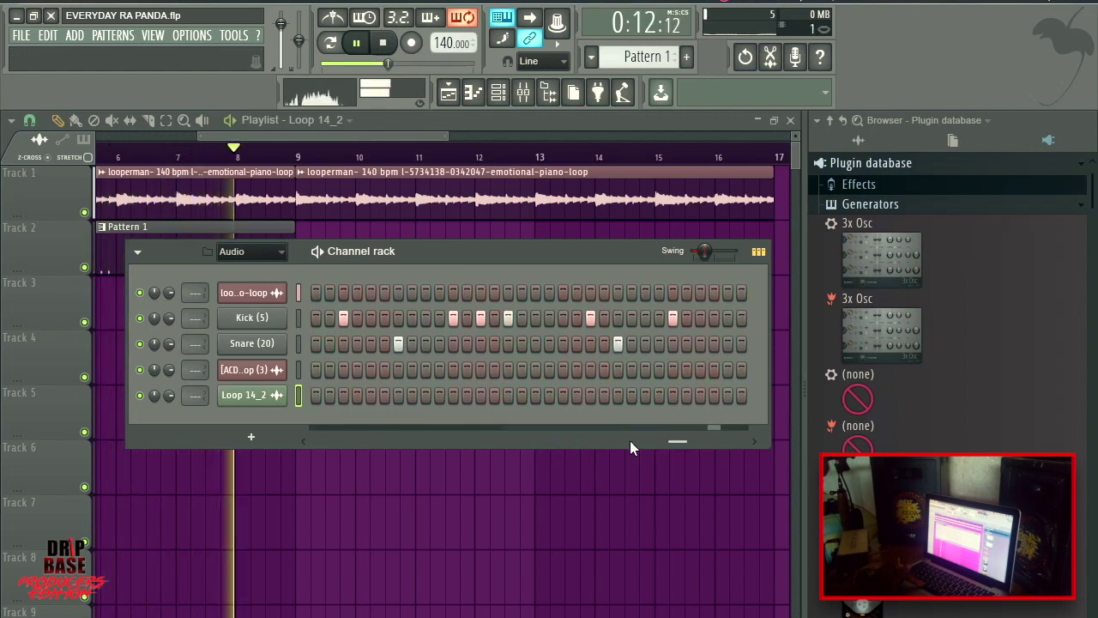
right_click(276, 390)
click(305, 394)
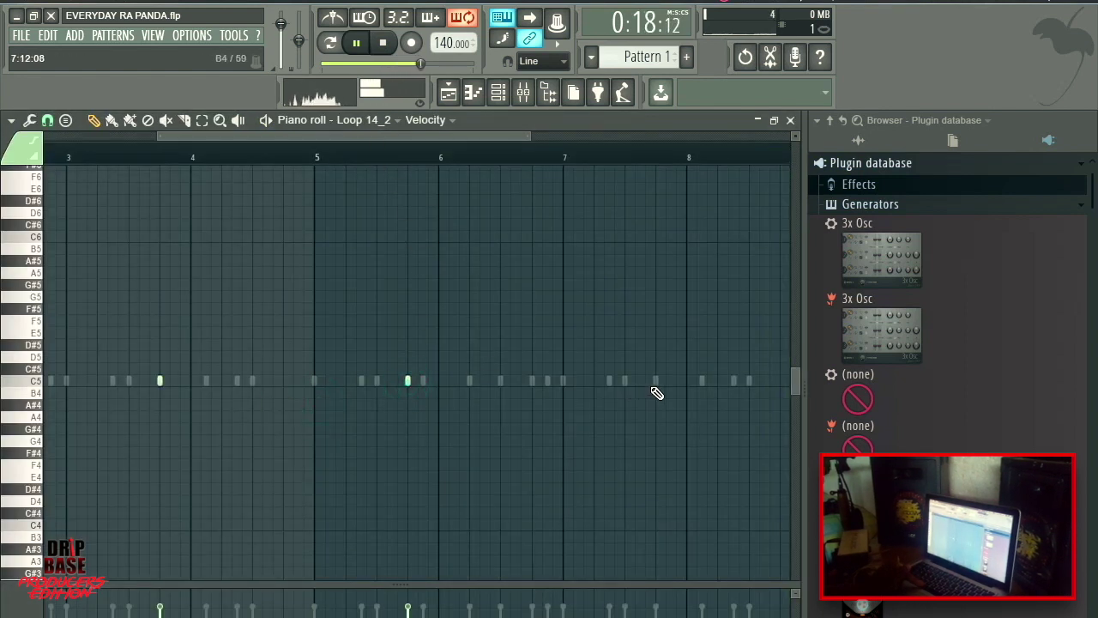
drag(464, 151, 573, 163)
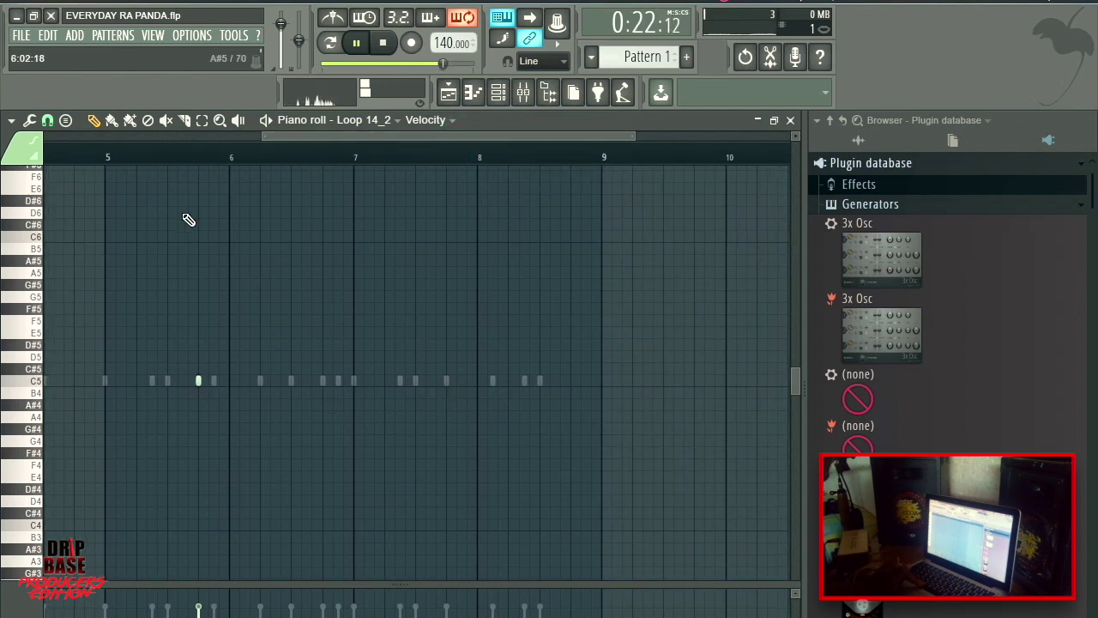
click(47, 120)
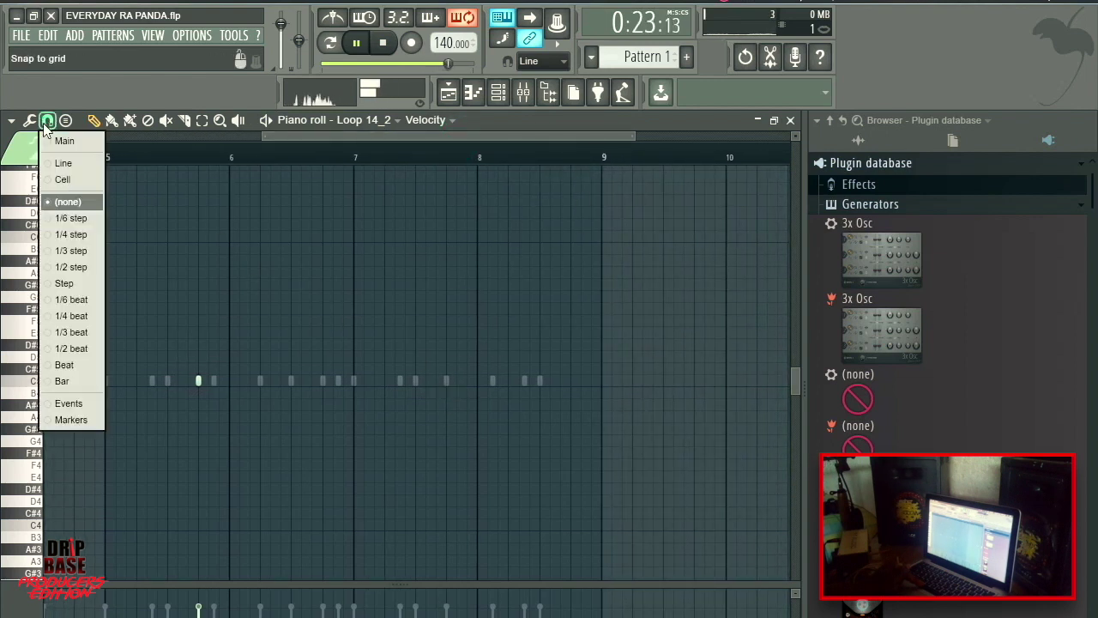
click(74, 353)
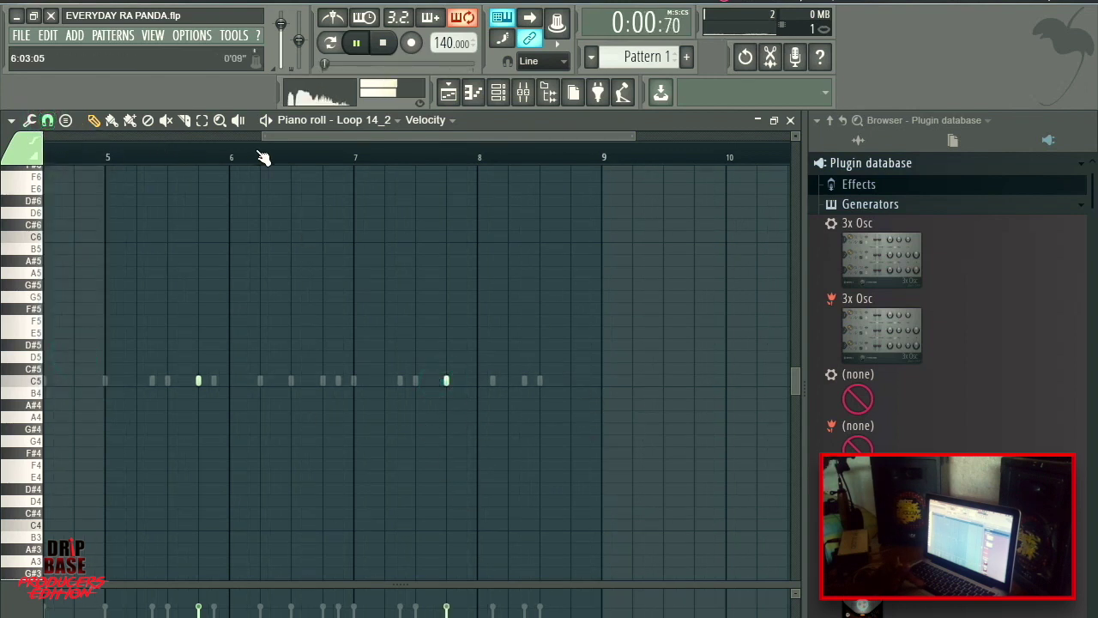
Review the Loop 14_2 hits across all eight bars of Pattern 1 in the piano roll and channel rack during playback
drag(261, 138, 43, 137)
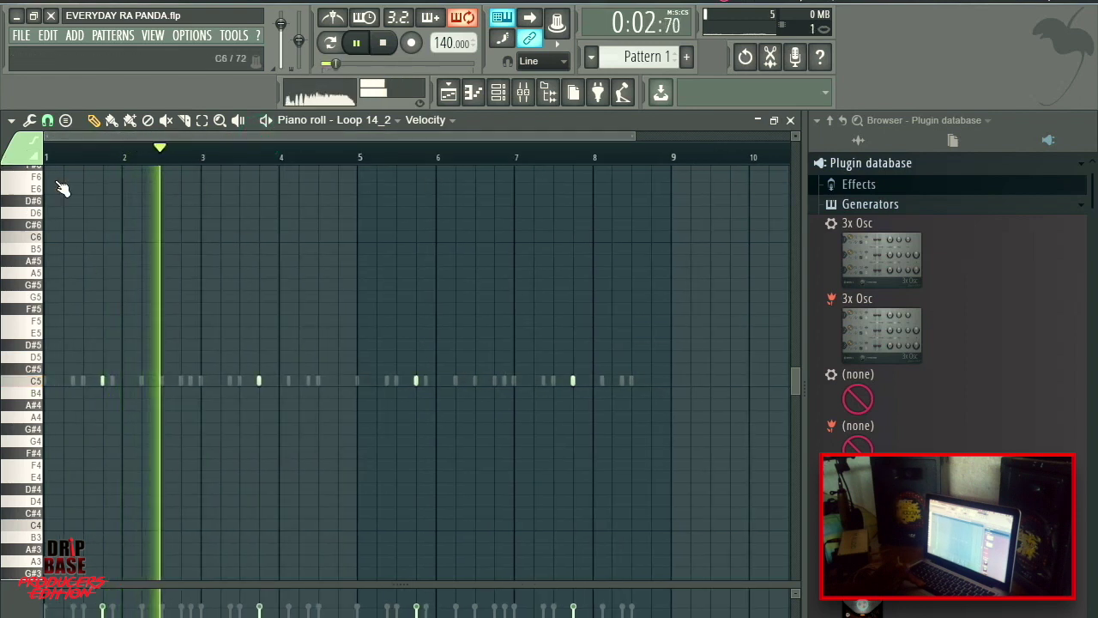
click(202, 121)
drag(717, 308, 8, 453)
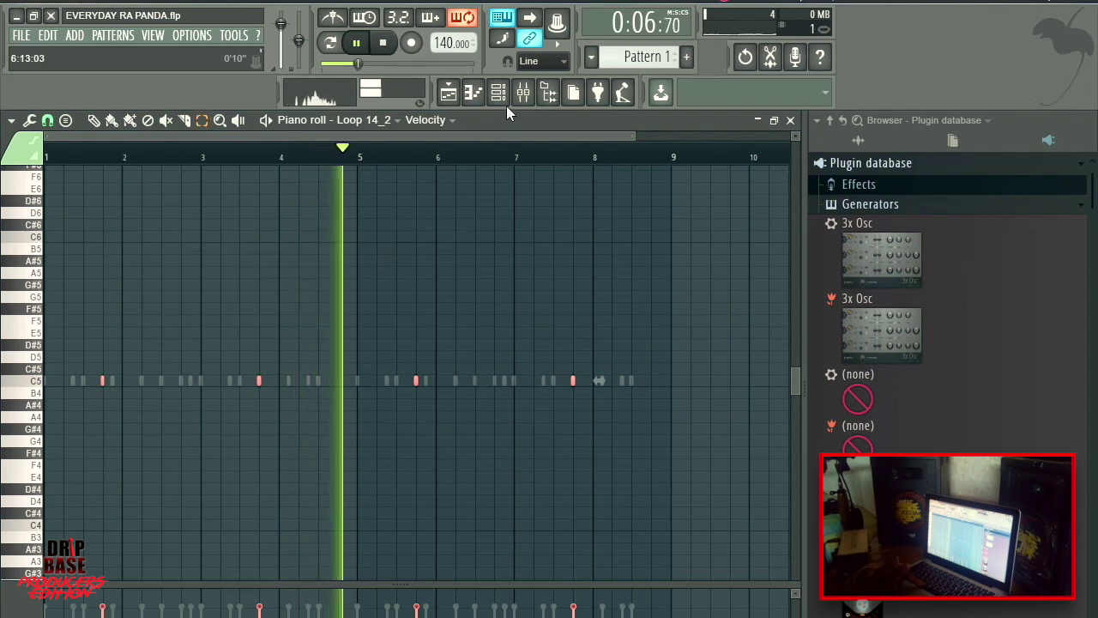
click(498, 92)
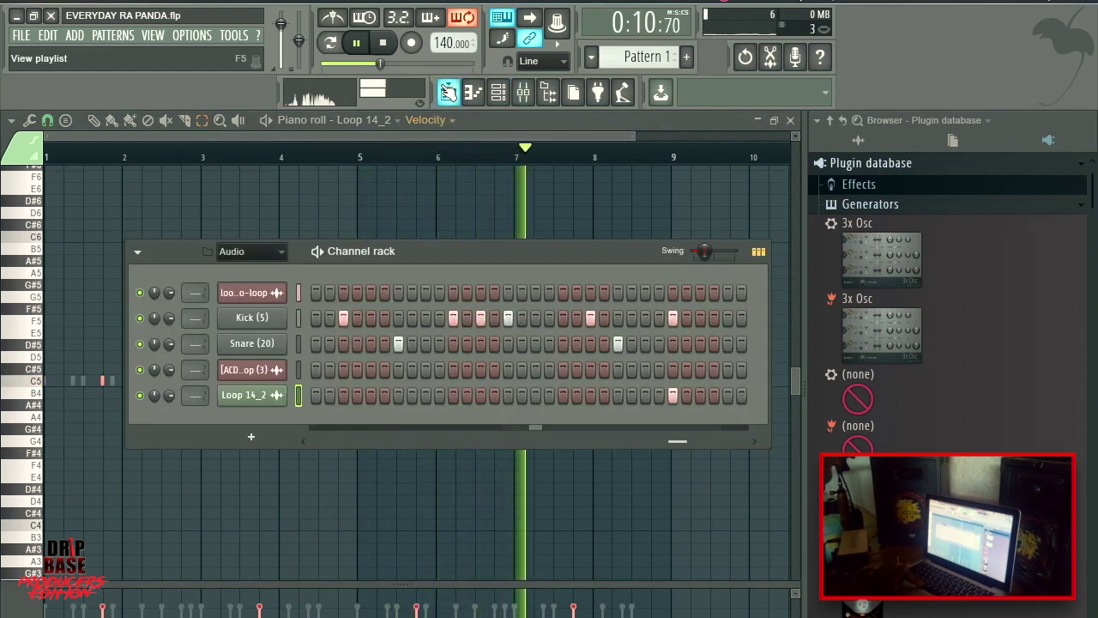
Return to the playlist, stop the playback and save the project
click(447, 93)
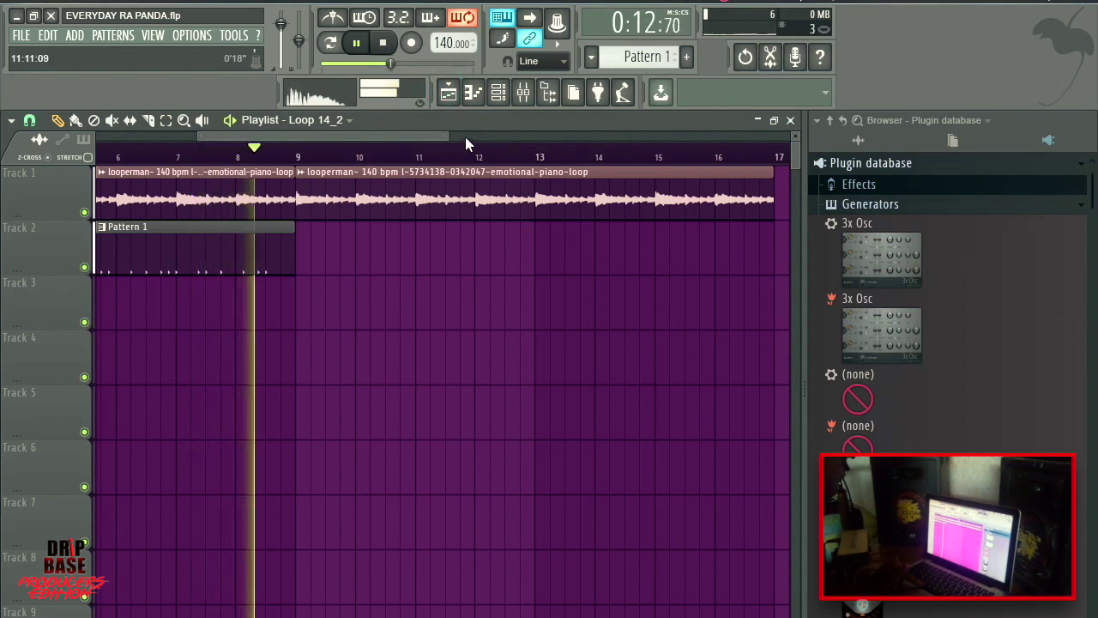
drag(445, 139, 367, 140)
key(space)
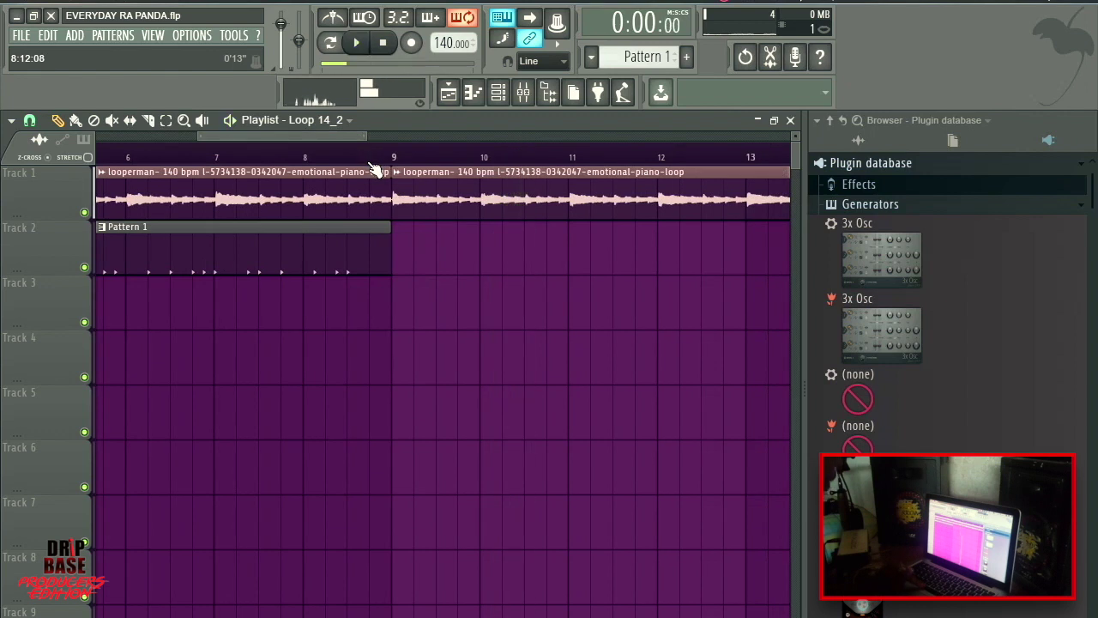
click(21, 35)
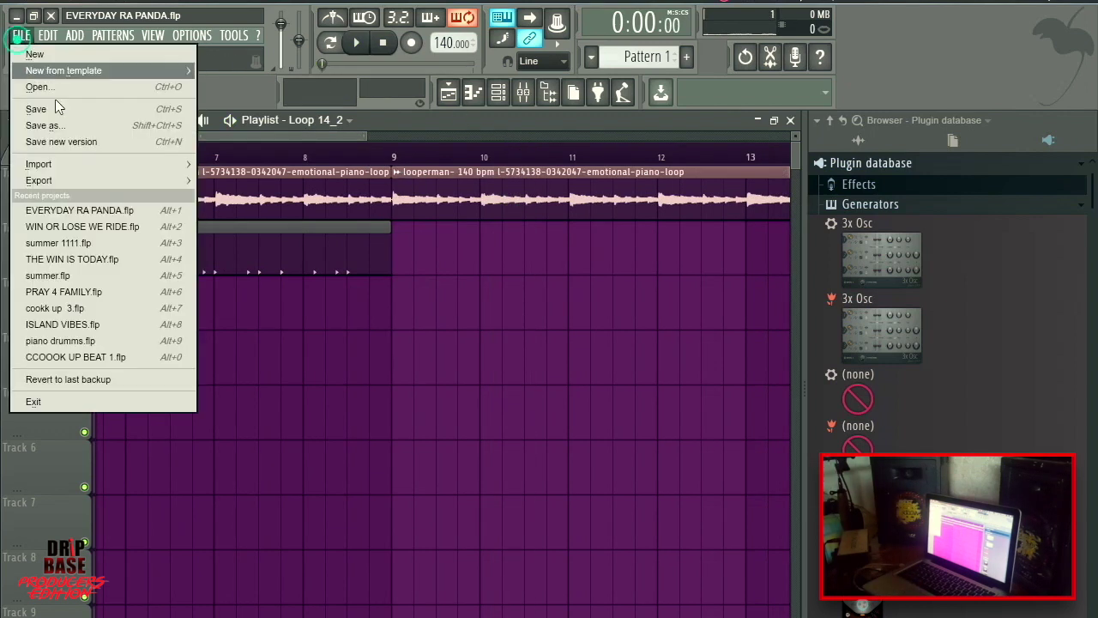
click(71, 109)
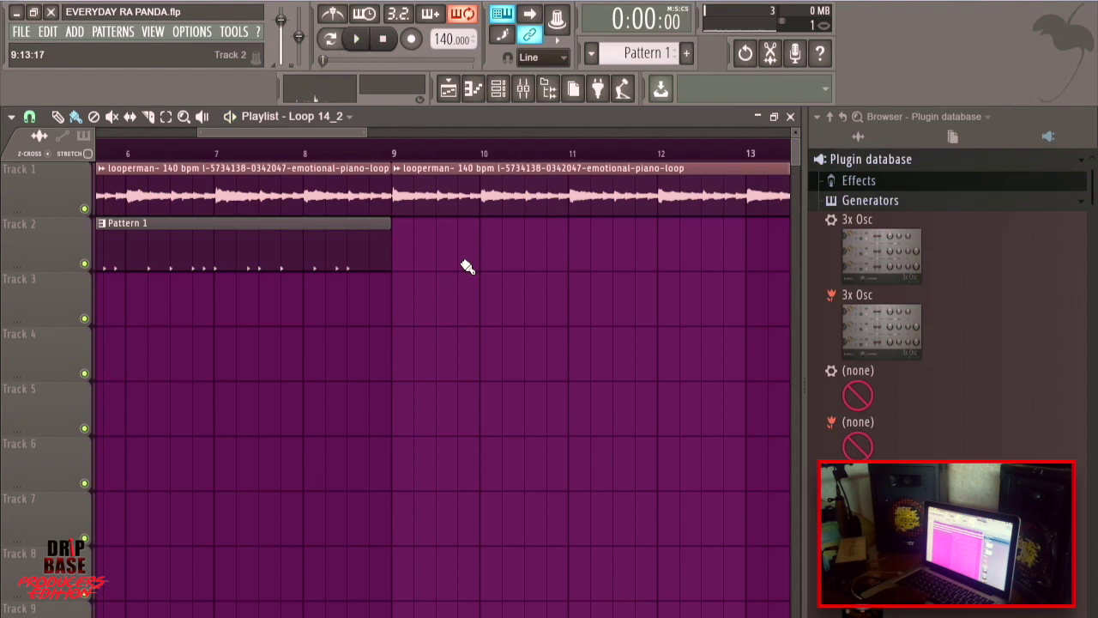
Collapse the Jay-Z Kit's Loopz (Examples) folder and locate the Southside (2020) drum kit while the song plays
click(931, 121)
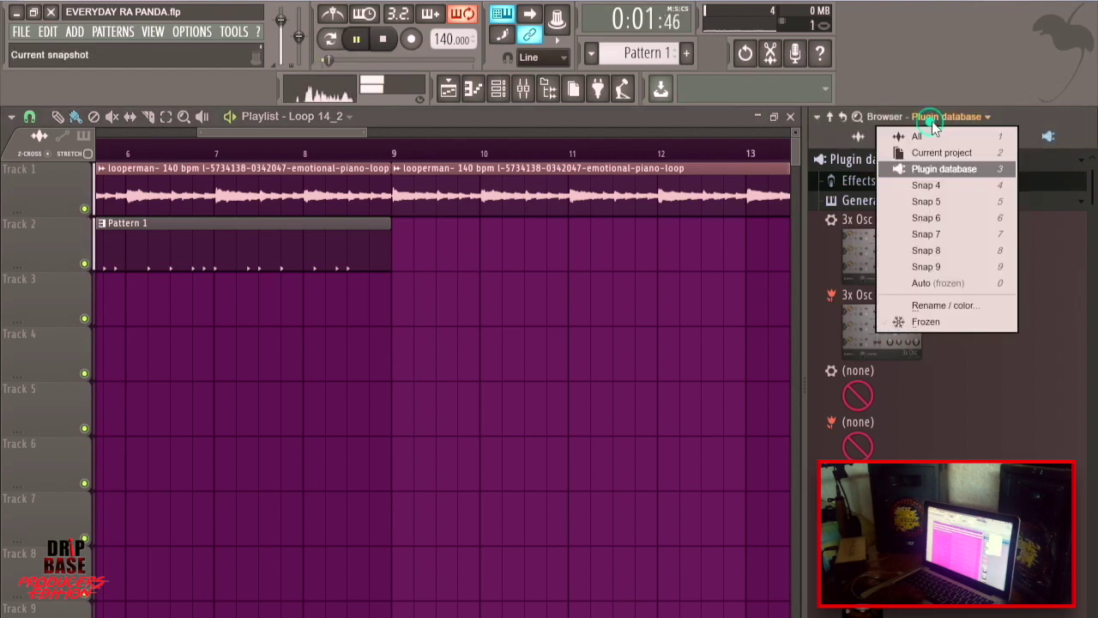
click(953, 286)
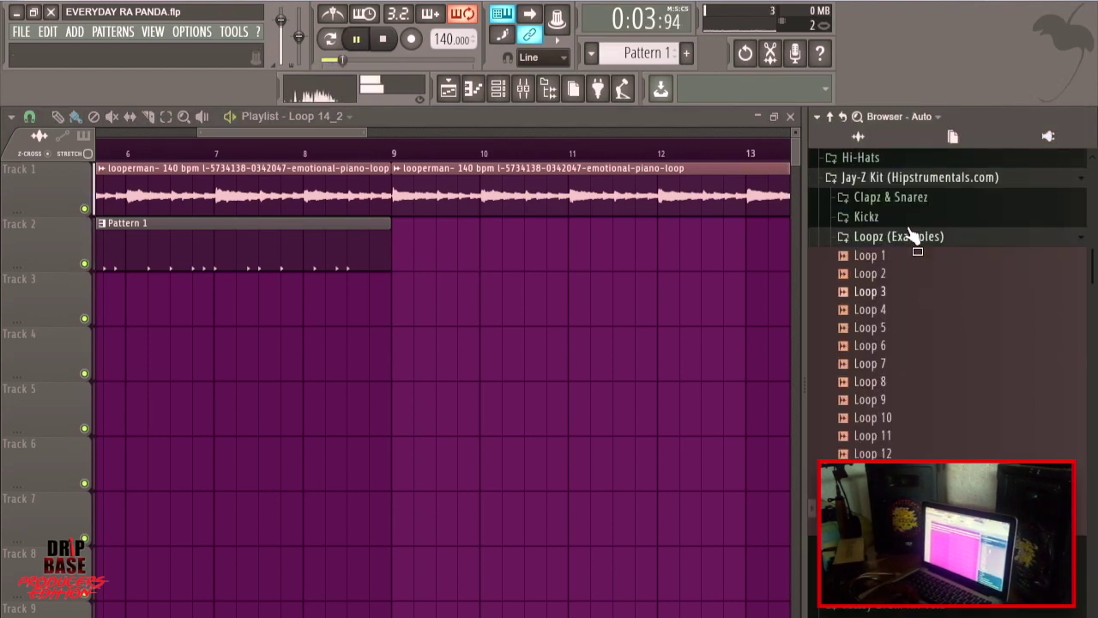
click(893, 246)
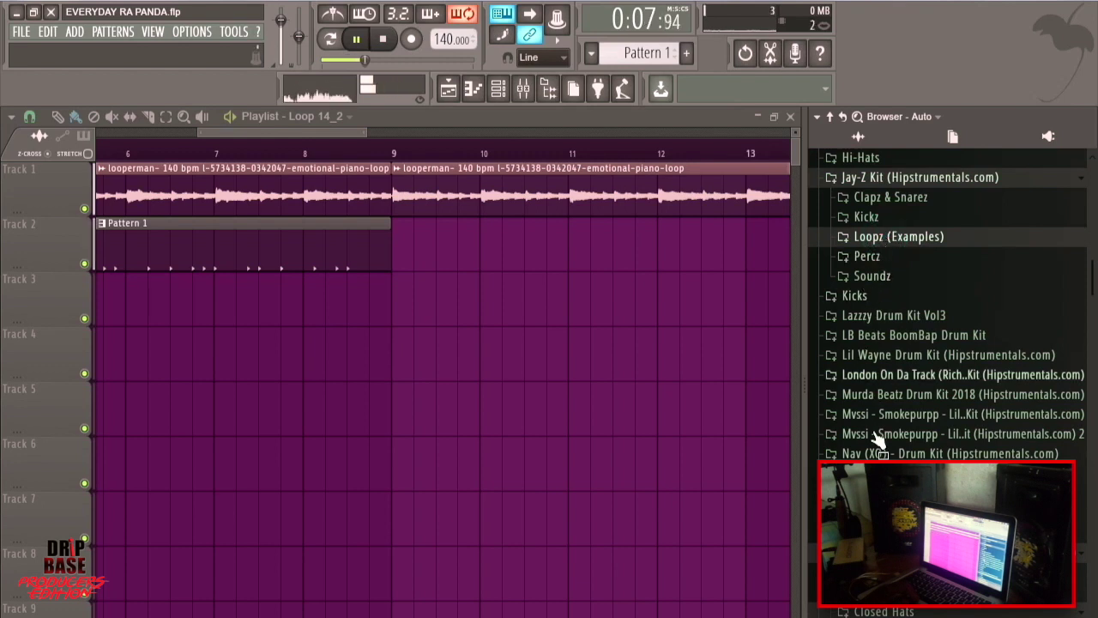
scroll(875, 439, down, 3)
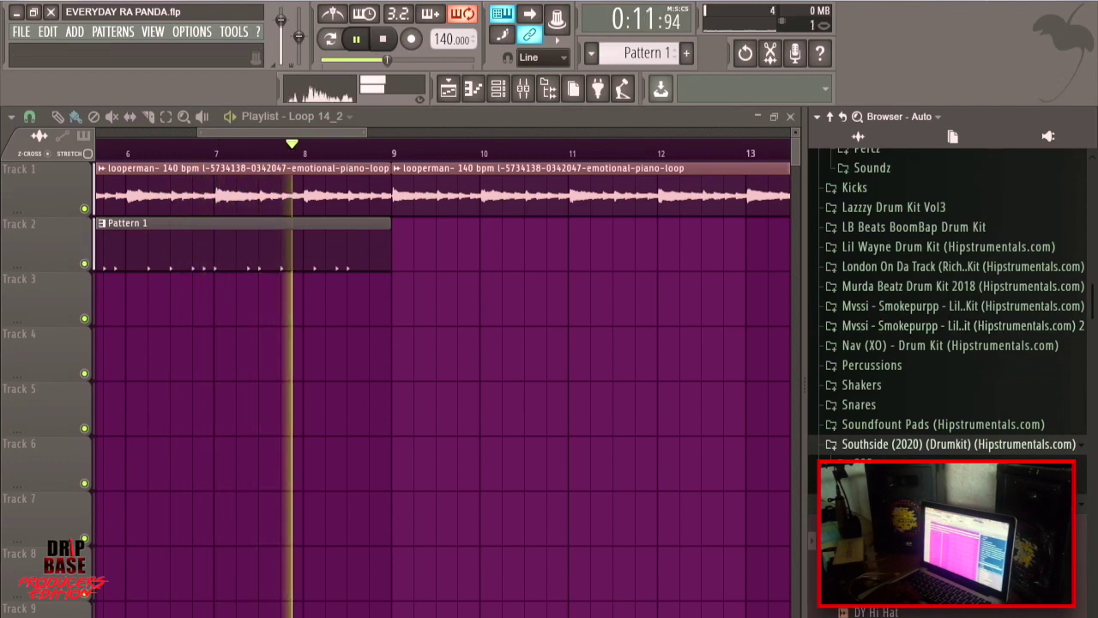
Show the channel rack and audition samples from the Southside kit's Closed Hats folder, including T6 Hats15
click(498, 89)
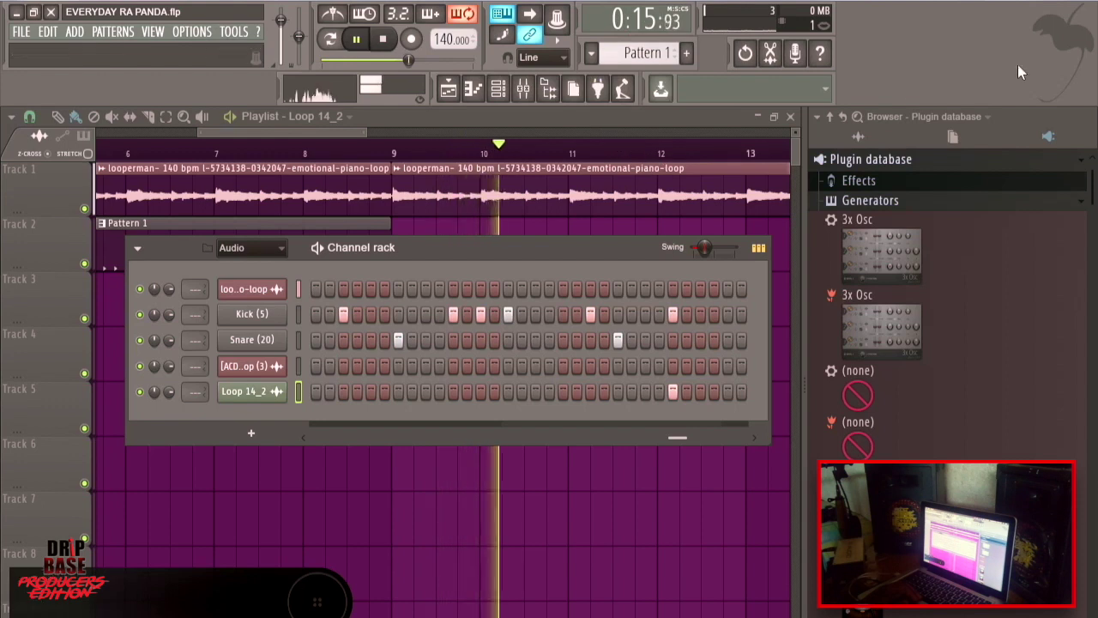
click(927, 116)
click(933, 286)
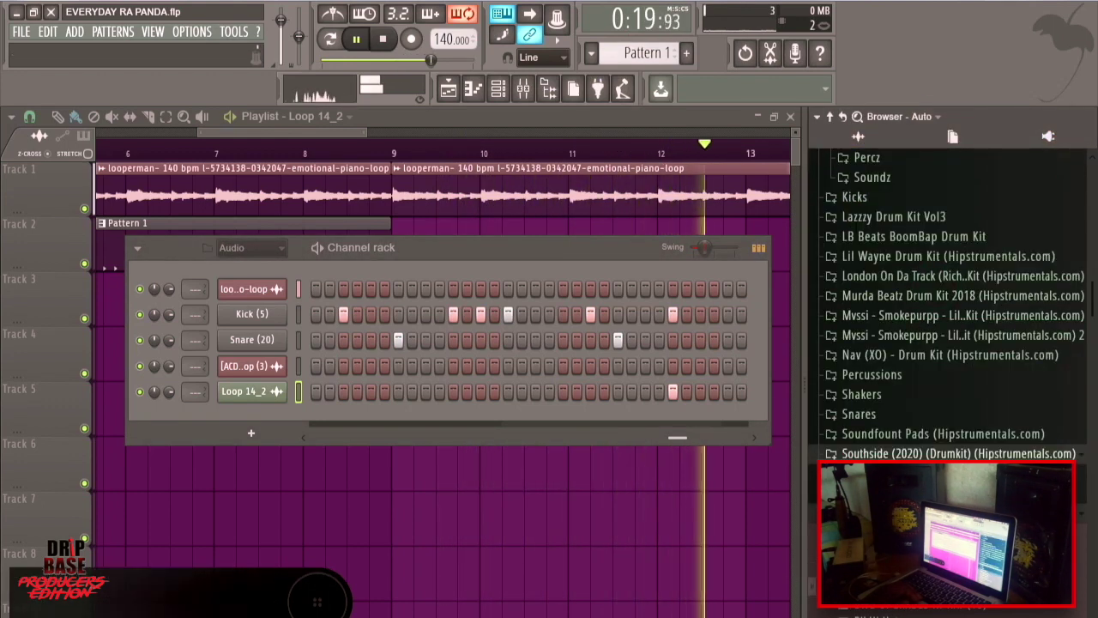
click(910, 391)
click(889, 339)
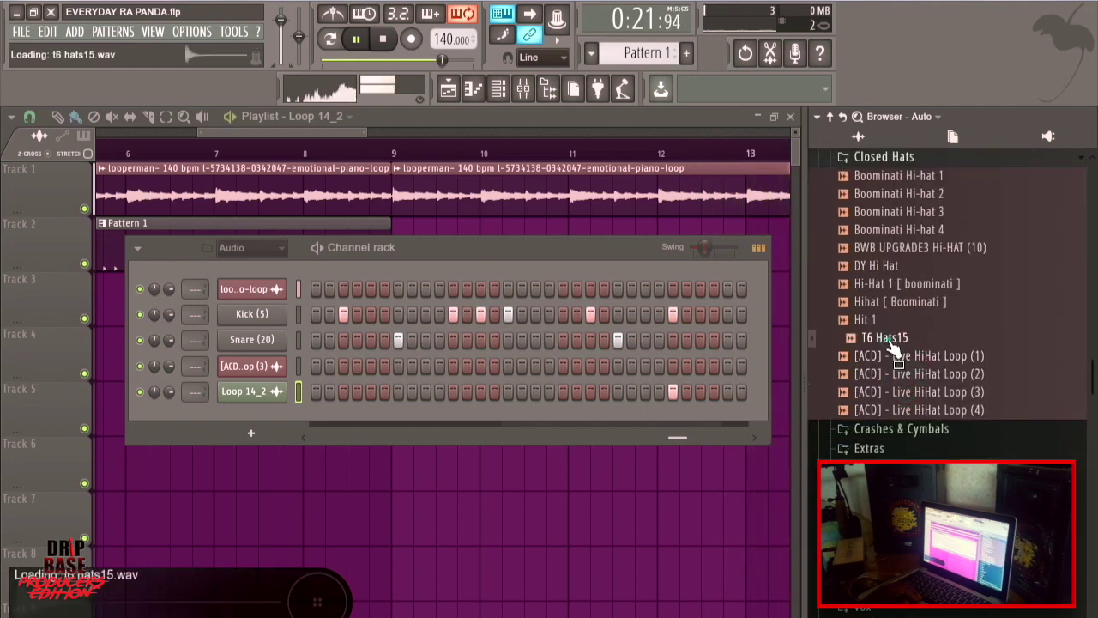
scroll(861, 268, up, 4)
click(885, 447)
click(885, 499)
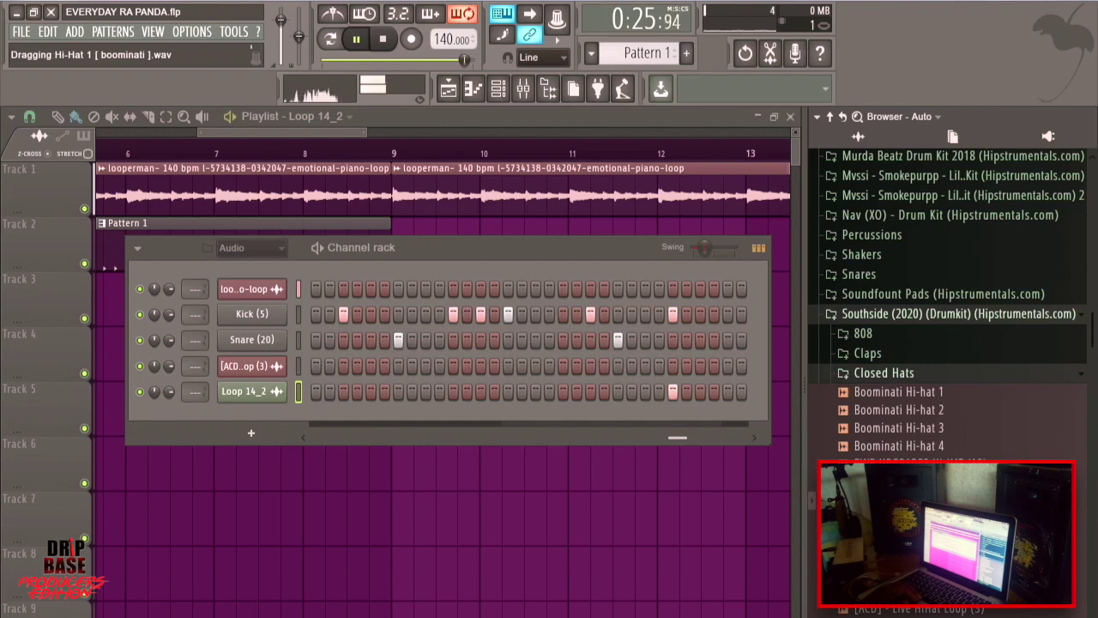
Add Boominati Hi-hat 4 as a new channel, fill it on every 2 steps and restart playback
drag(259, 405, 249, 416)
right_click(286, 415)
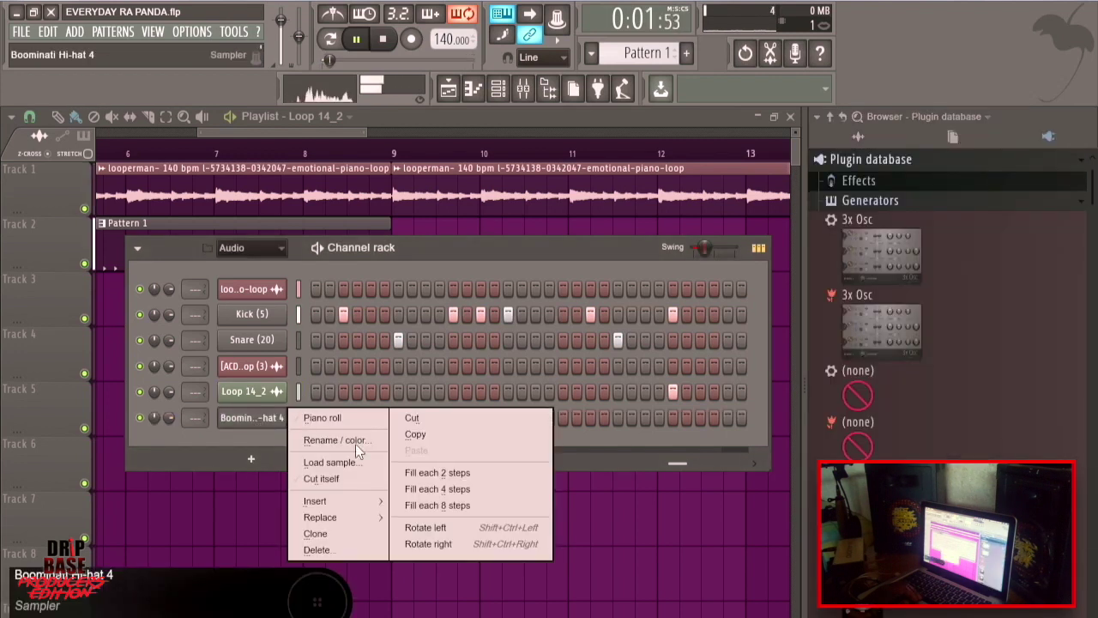
click(459, 472)
key(space)
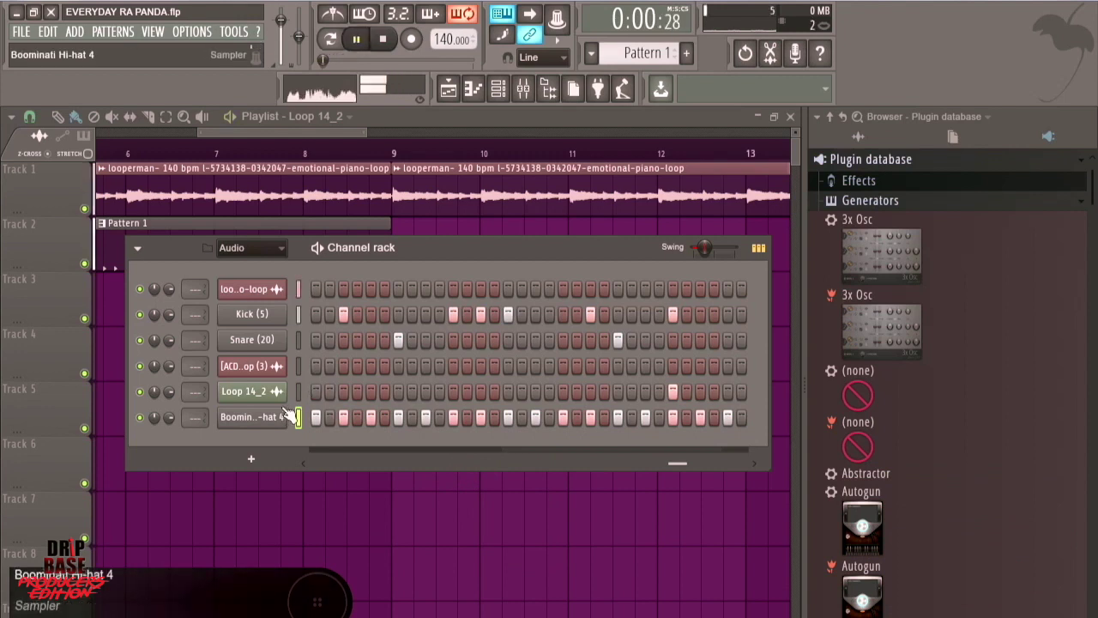
Adjust the hi-hat channel's volume and replace its sample with Boominati Hi-hat 2 from the Southside kit
mouse_move(161, 416)
mouse_down()
mouse_move(163, 429)
mouse_move(167, 418)
mouse_up()
click(906, 119)
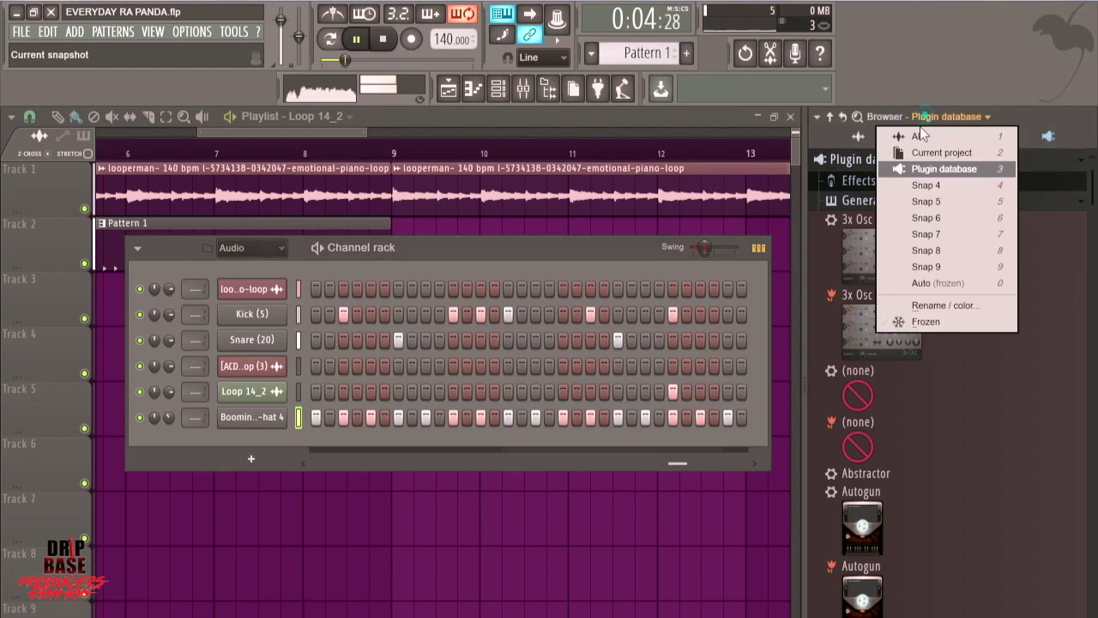
click(935, 284)
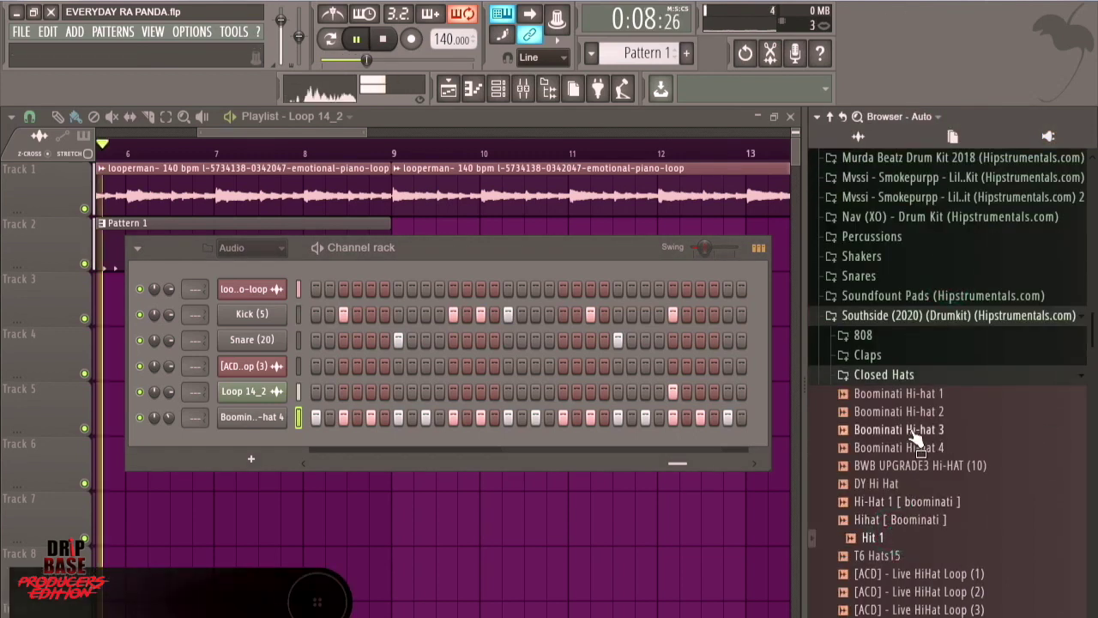
drag(935, 413, 264, 414)
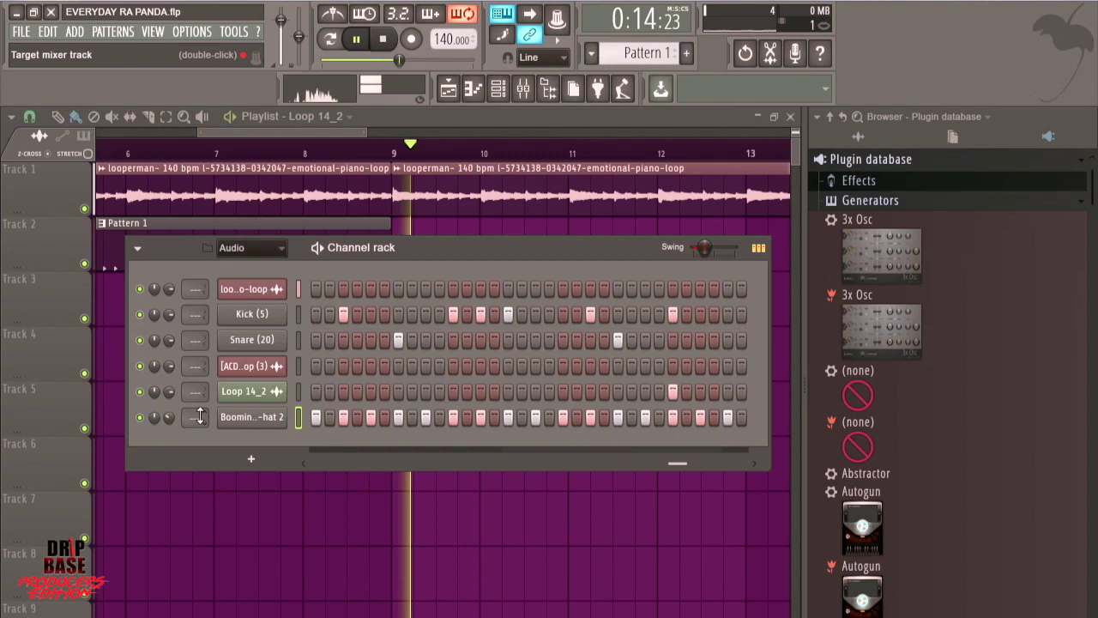
Select all Boominati Hi-hat 2 notes in the piano roll and randomize their velocity at -47% and pitch at 44%
right_click(266, 422)
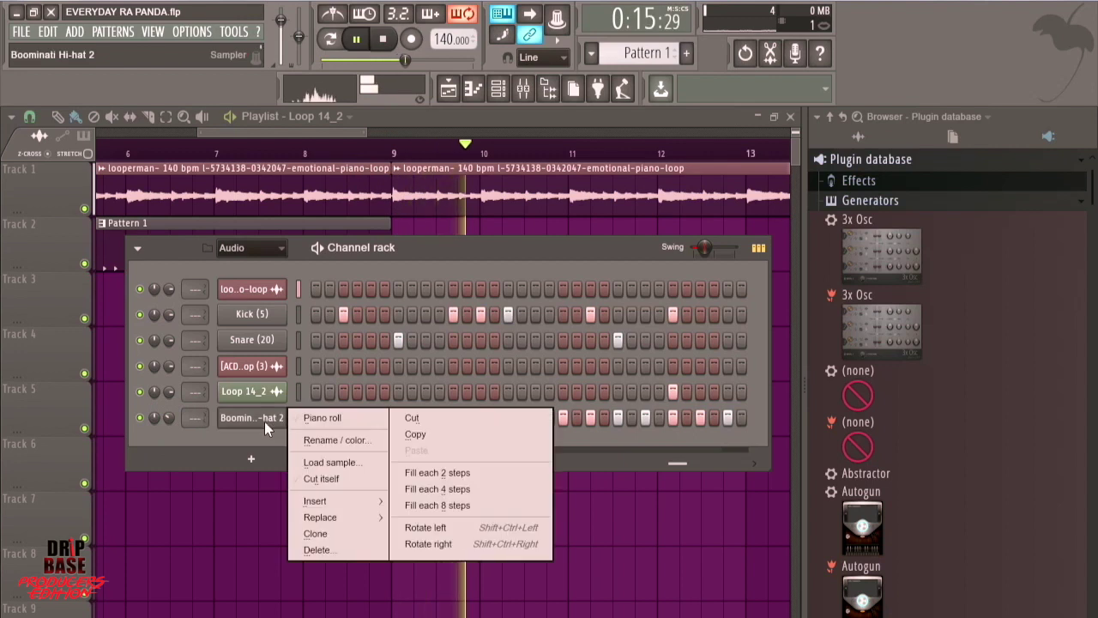
click(314, 418)
drag(684, 308, 5, 426)
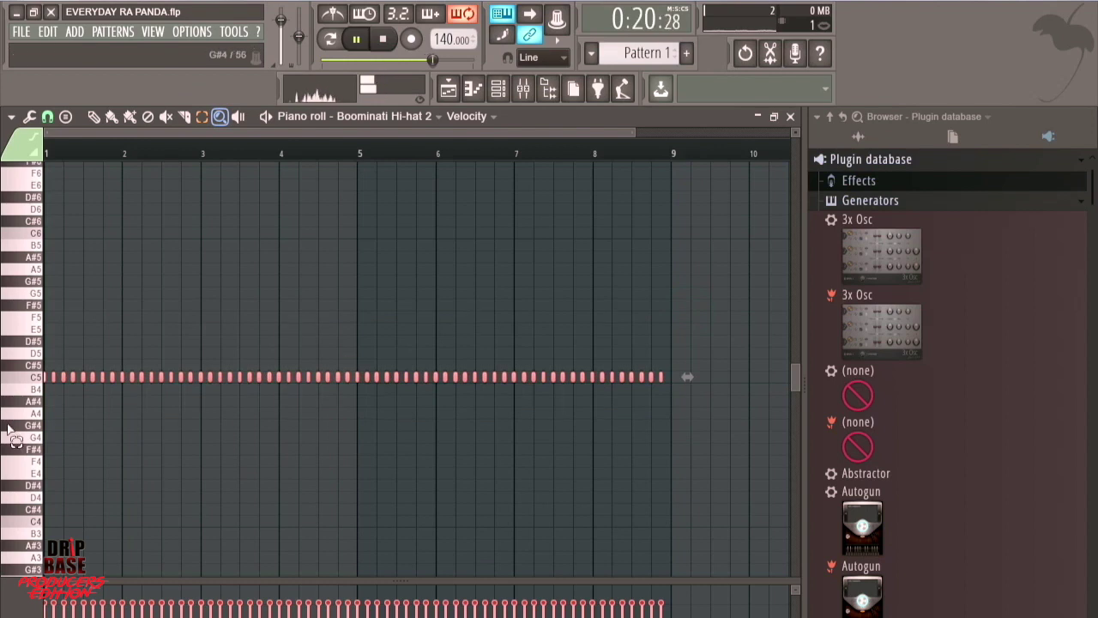
key(alt+r)
drag(636, 322, 636, 332)
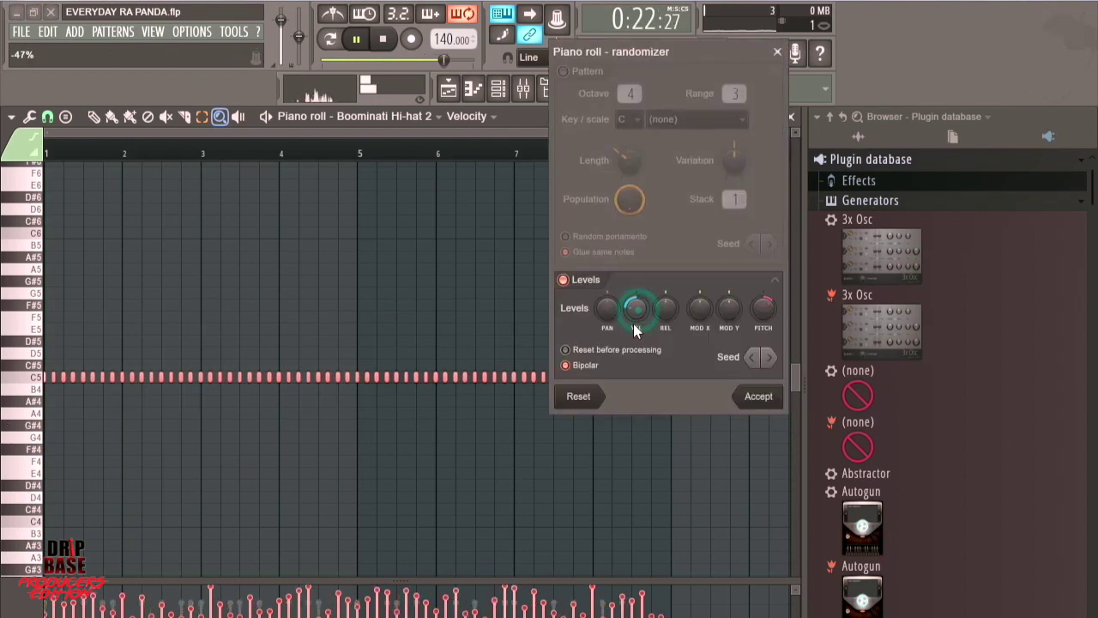
drag(752, 309, 761, 298)
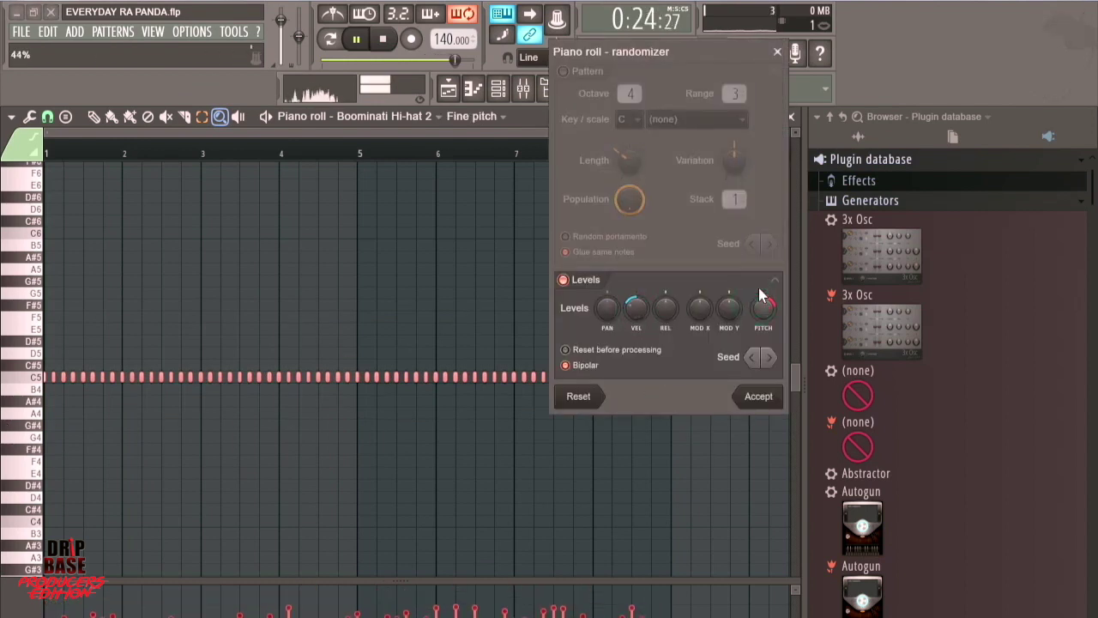
click(759, 396)
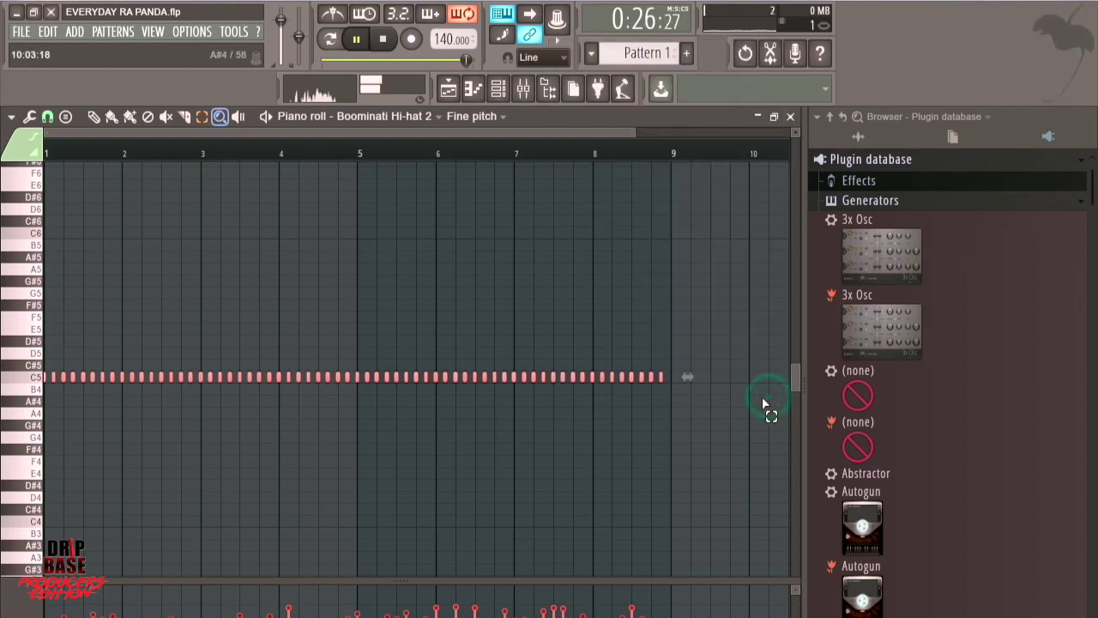
Restart playback and check the randomized hi-hats against the beat in the channel rack and the playlist
key(space)
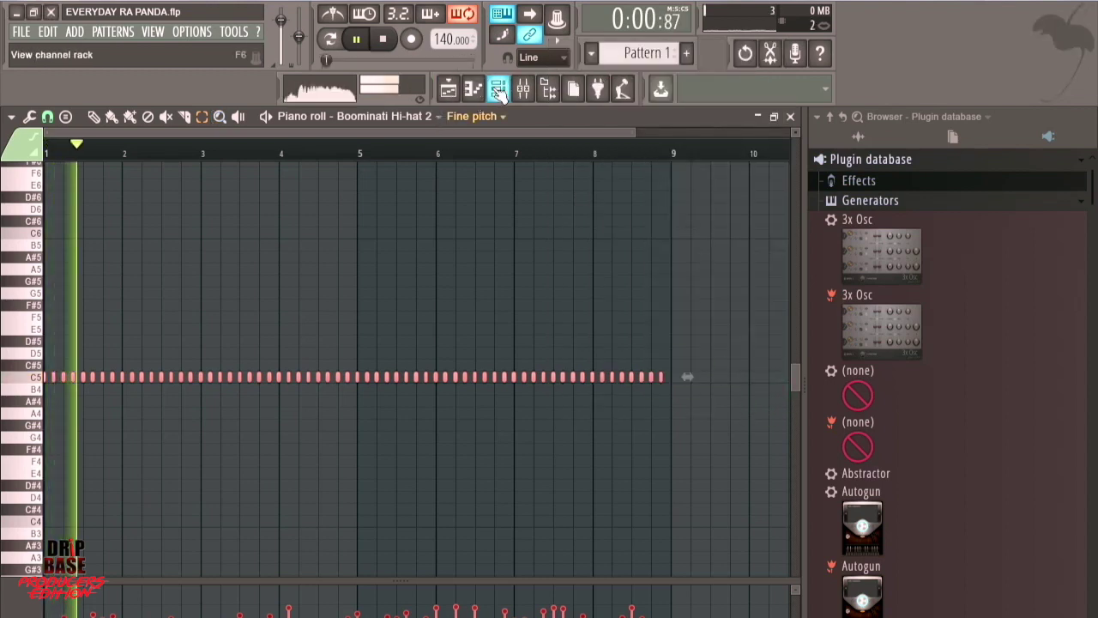
click(473, 88)
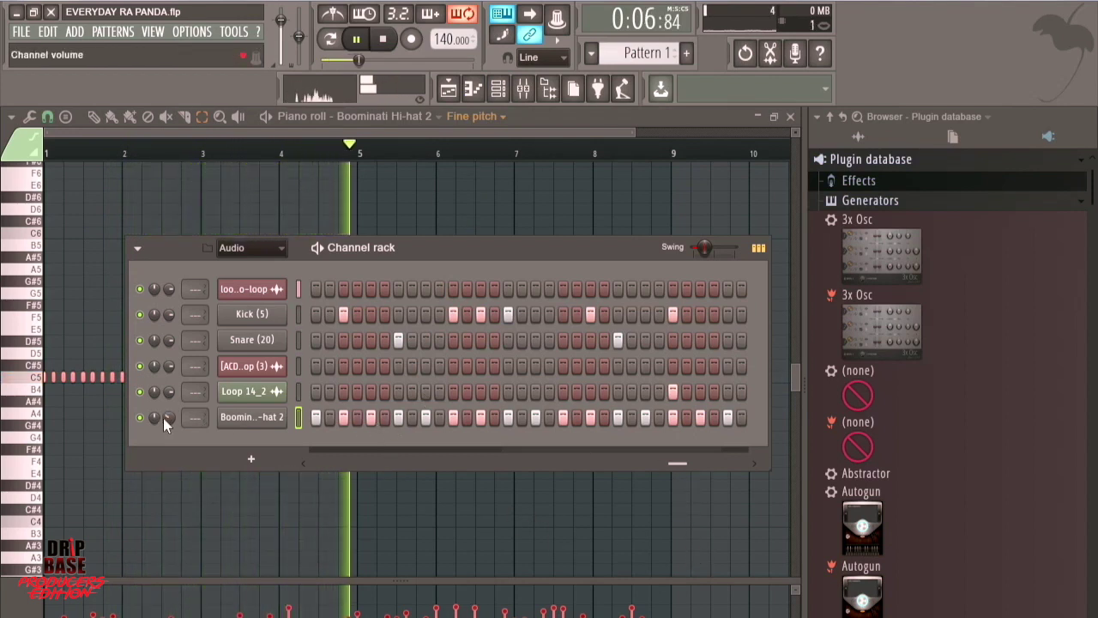
click(448, 89)
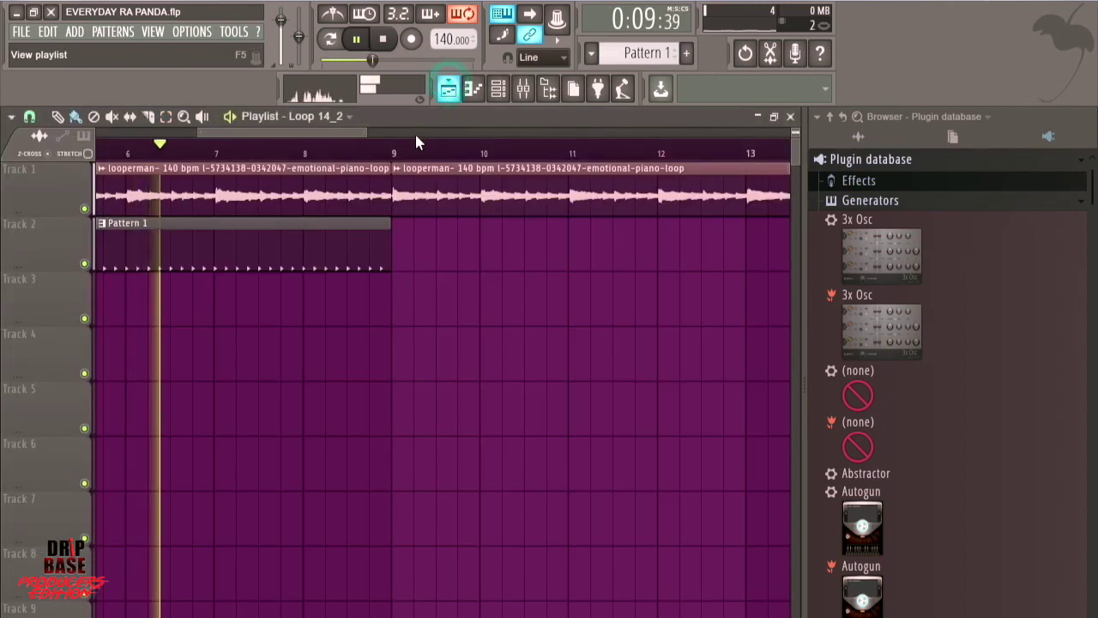
Collapse the Southside kit's Closed Hats folder, expand its Open Hats folder and save the project
click(989, 117)
click(918, 284)
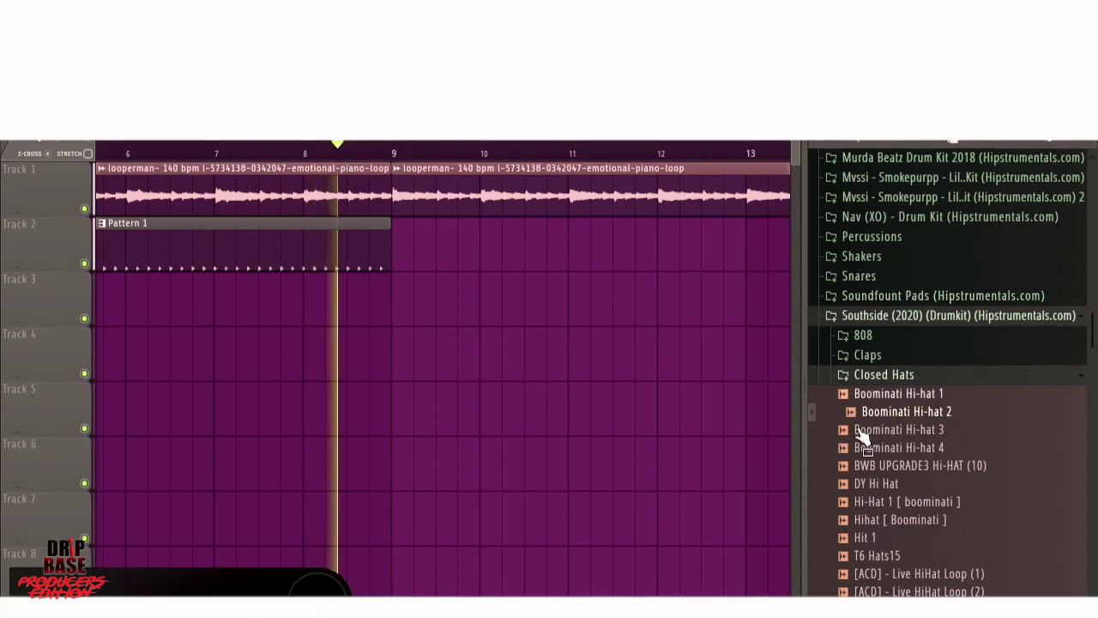
click(884, 374)
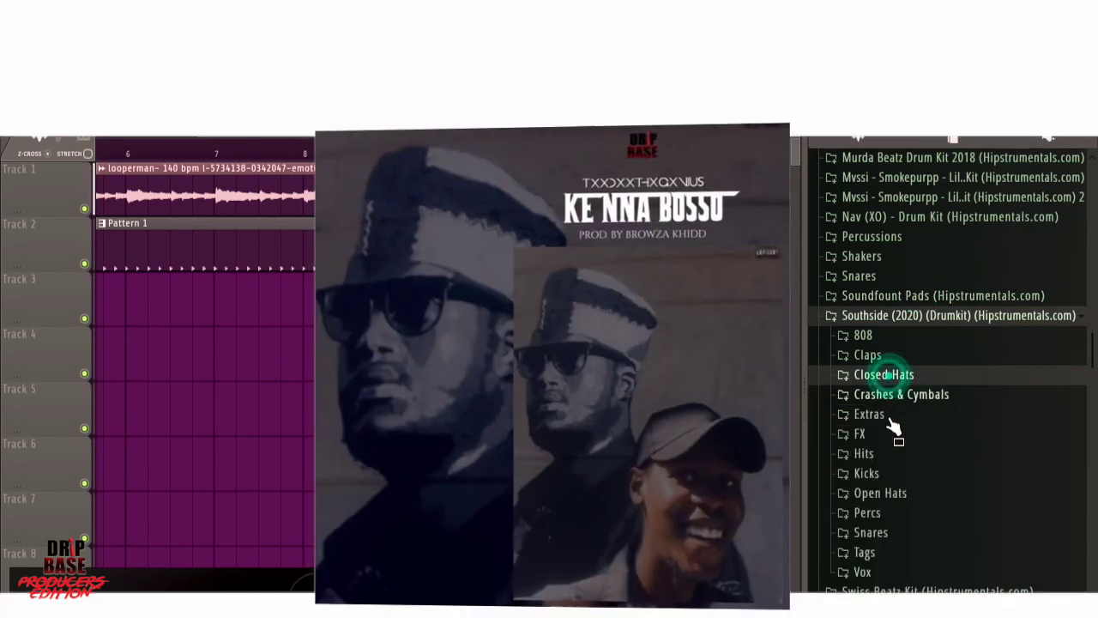
click(879, 496)
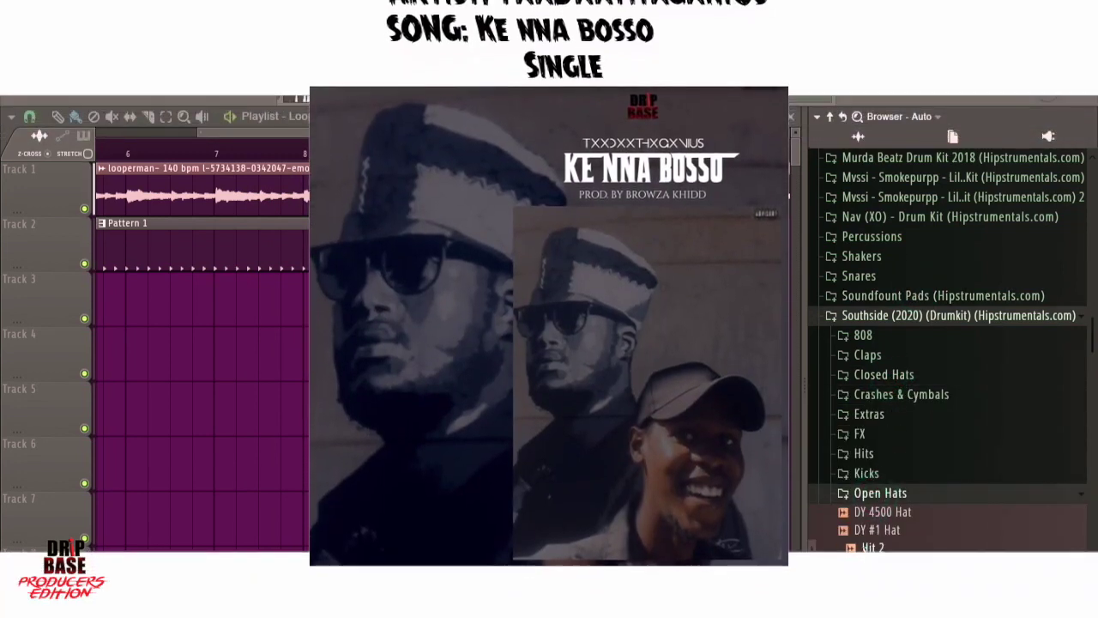
click(19, 15)
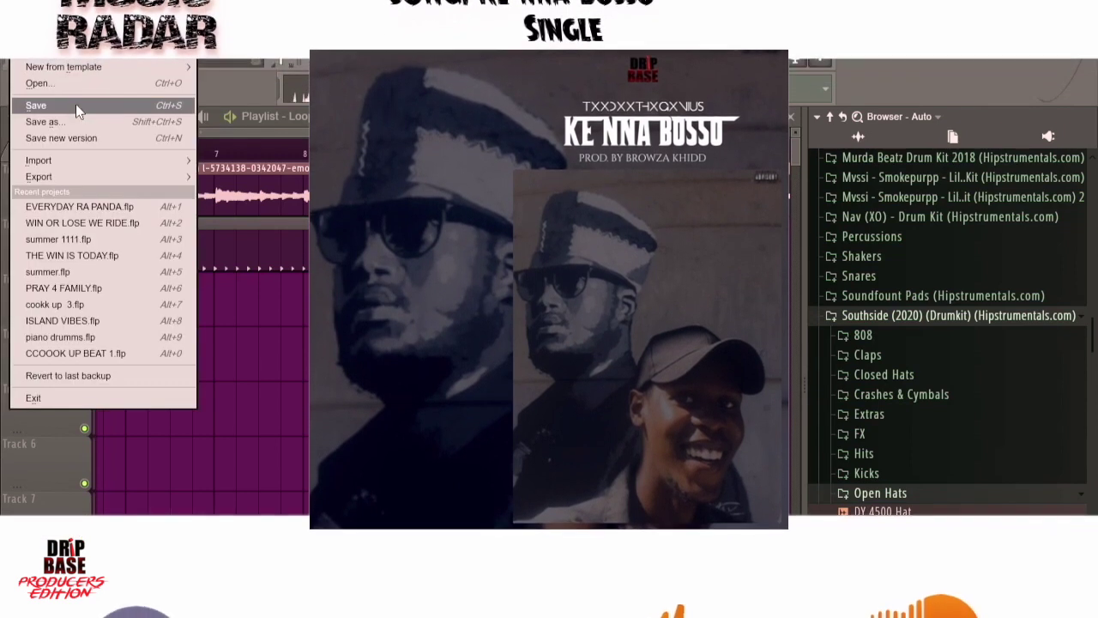
click(76, 108)
Return the browser to the Auto view and add the OH sample from the Southside kit's Open Hats folder as a new channel
click(1048, 137)
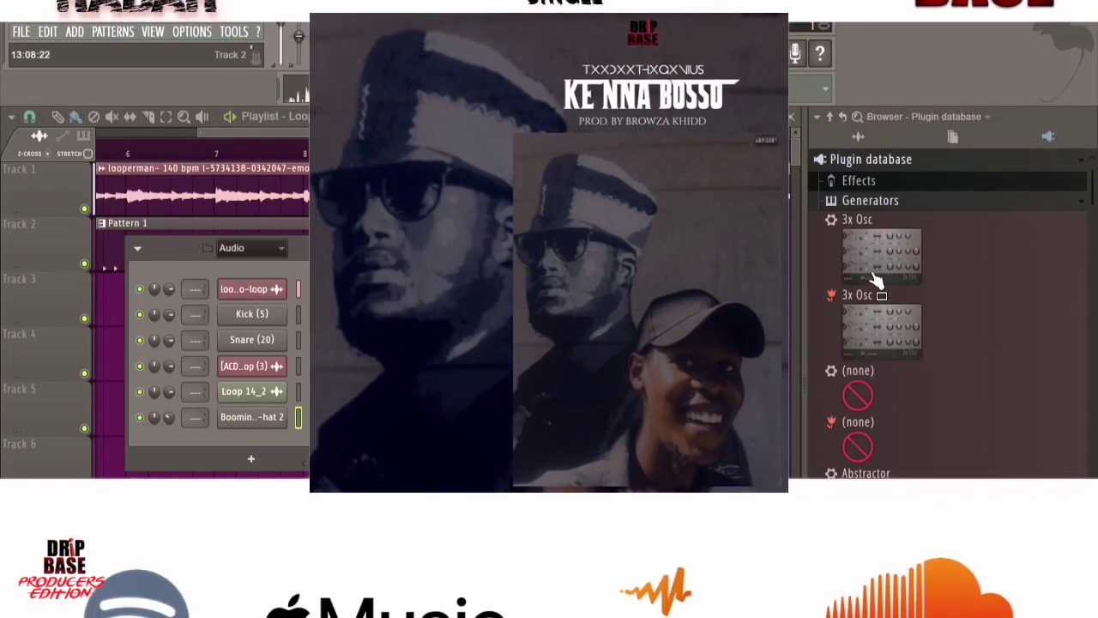
click(935, 140)
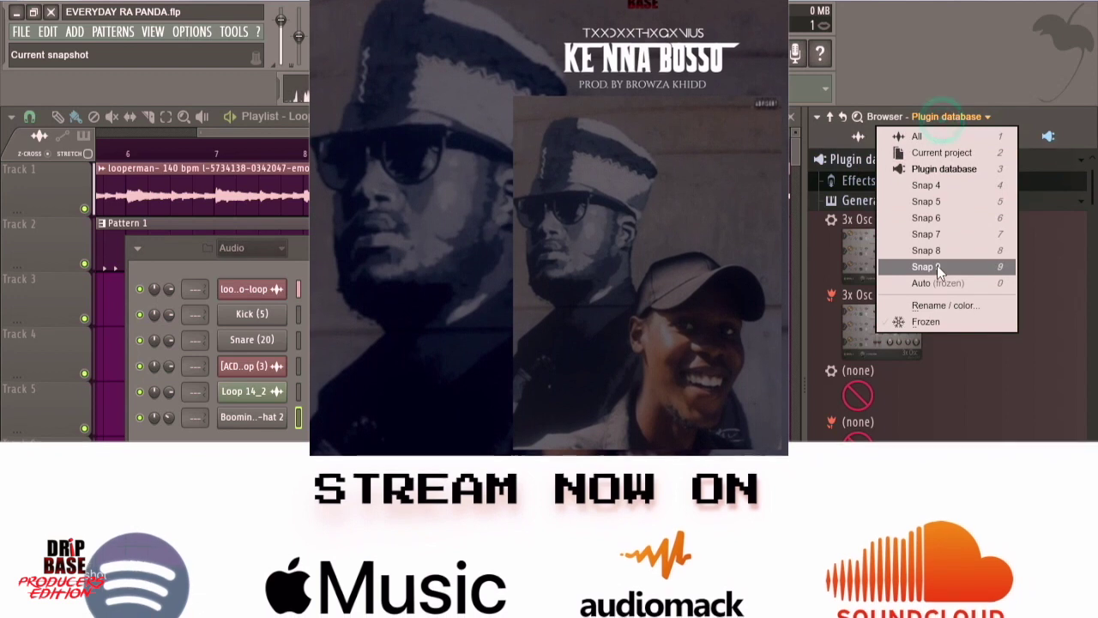
click(934, 280)
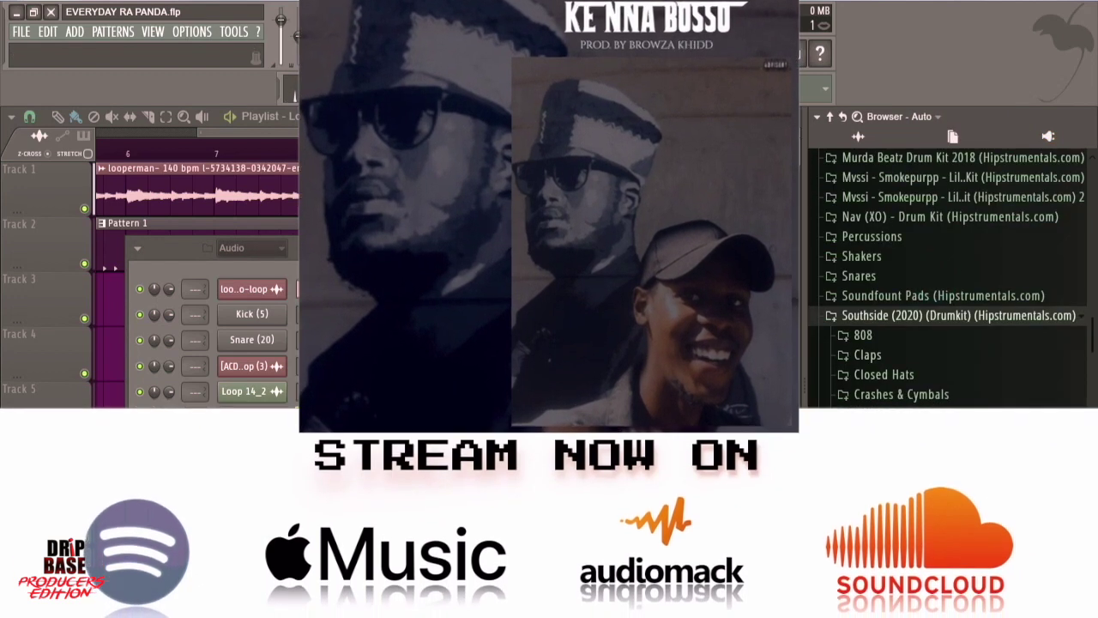
scroll(935, 415, down, 5)
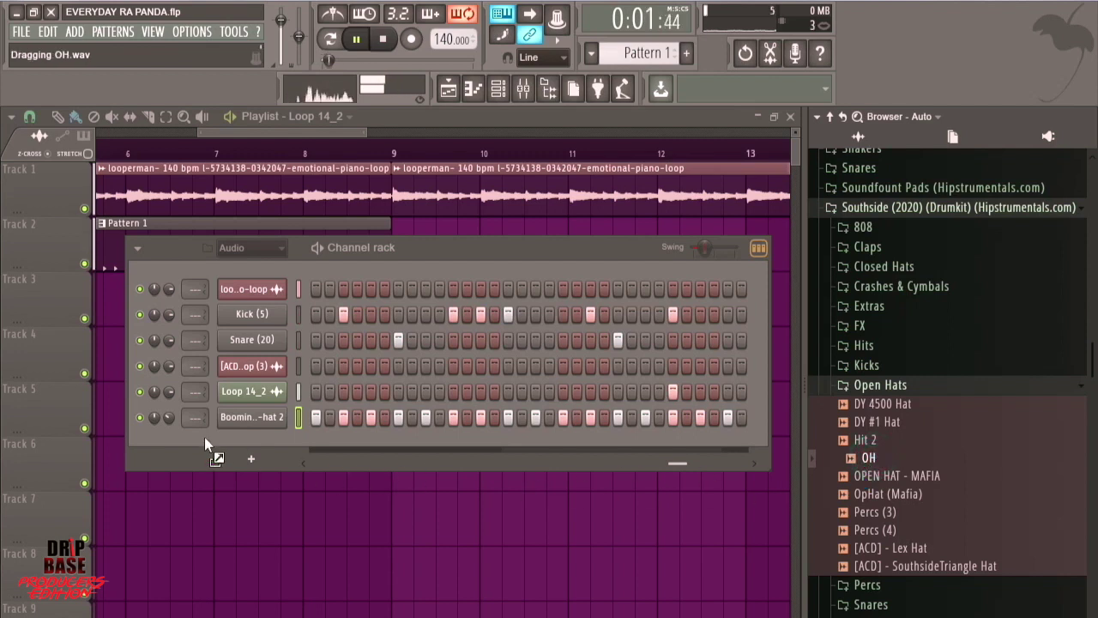
drag(257, 443, 271, 452)
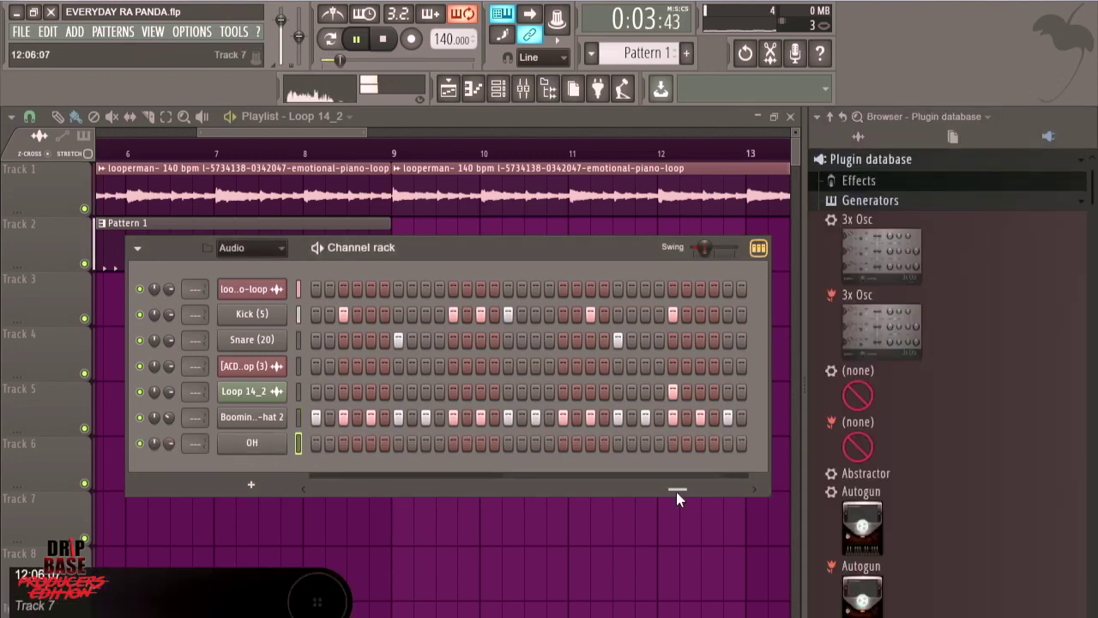
Save the project and place an OH hit on the fifth step of every bar throughout Pattern 1
drag(676, 492, 282, 477)
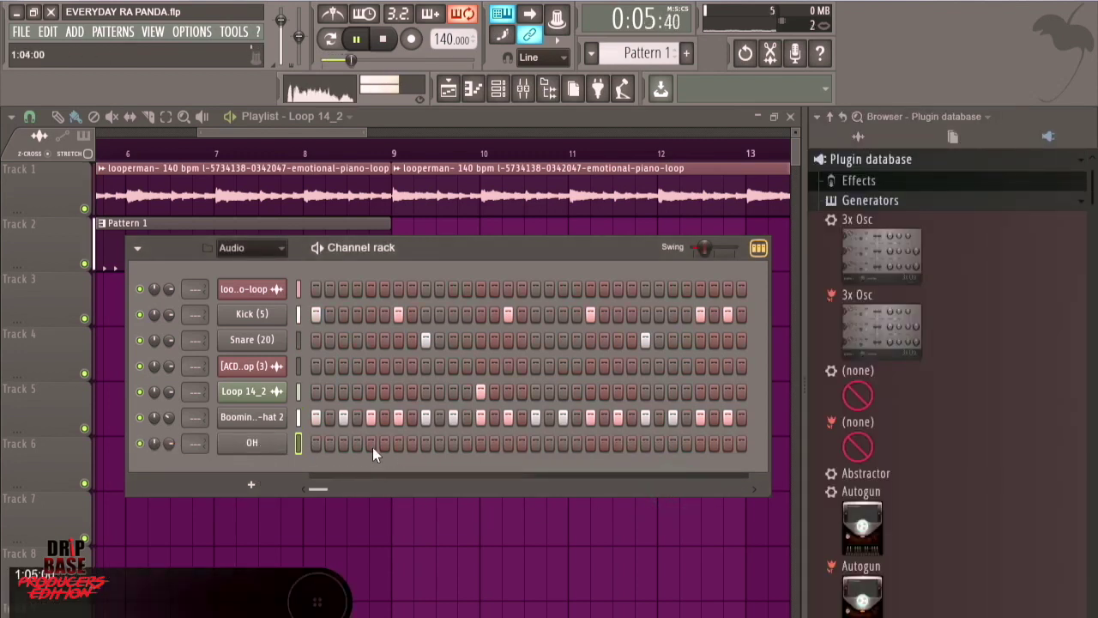
drag(335, 485, 384, 461)
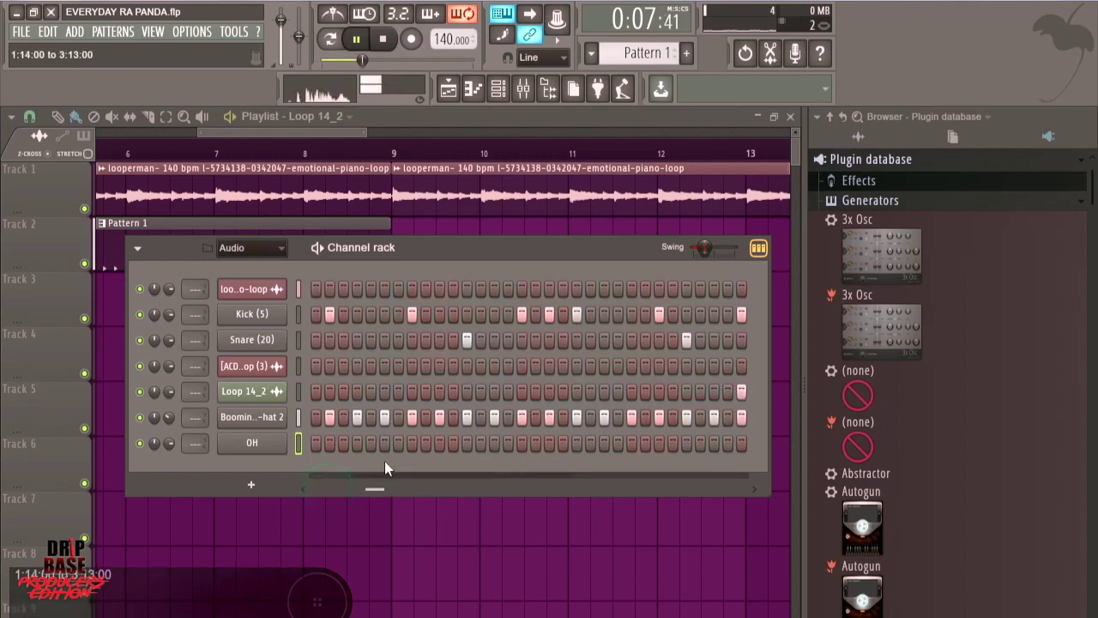
click(19, 31)
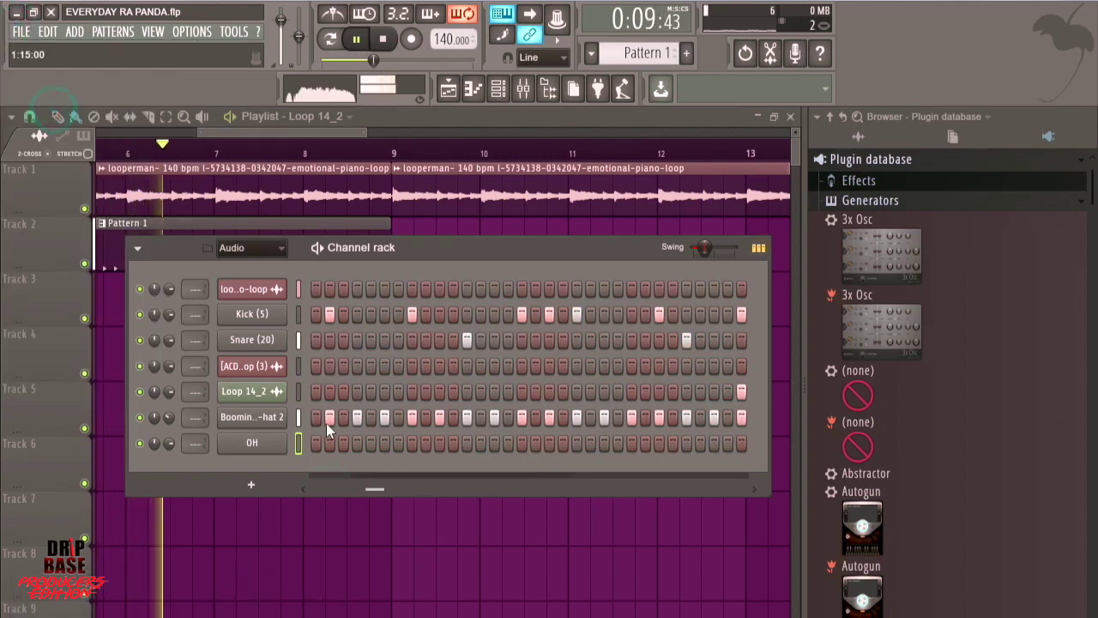
click(412, 442)
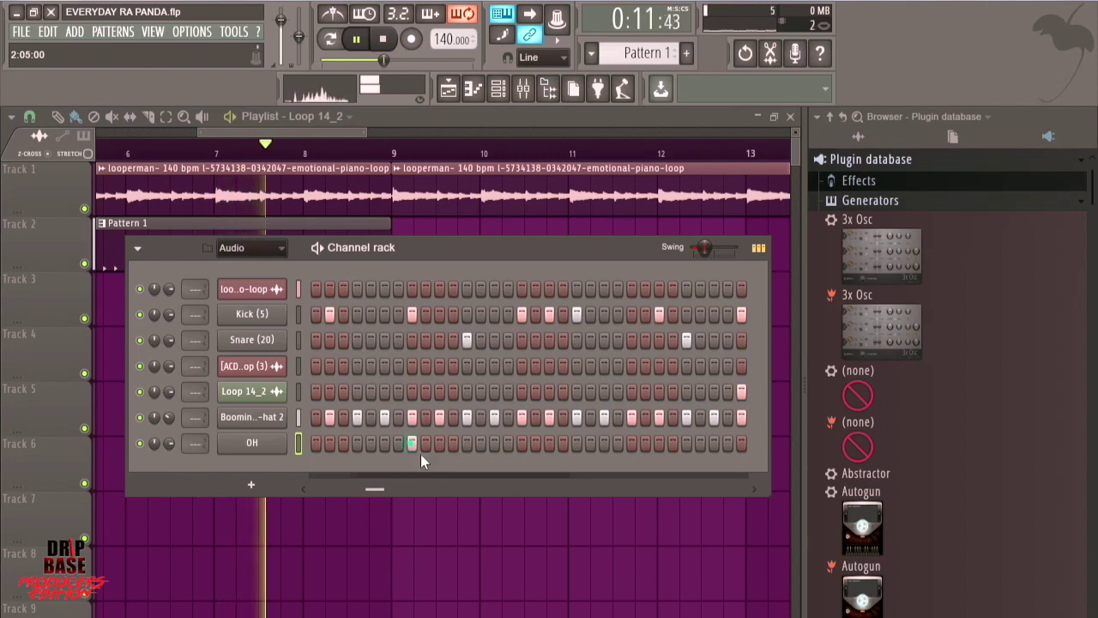
drag(368, 489, 482, 490)
click(549, 443)
click(550, 443)
key(space)
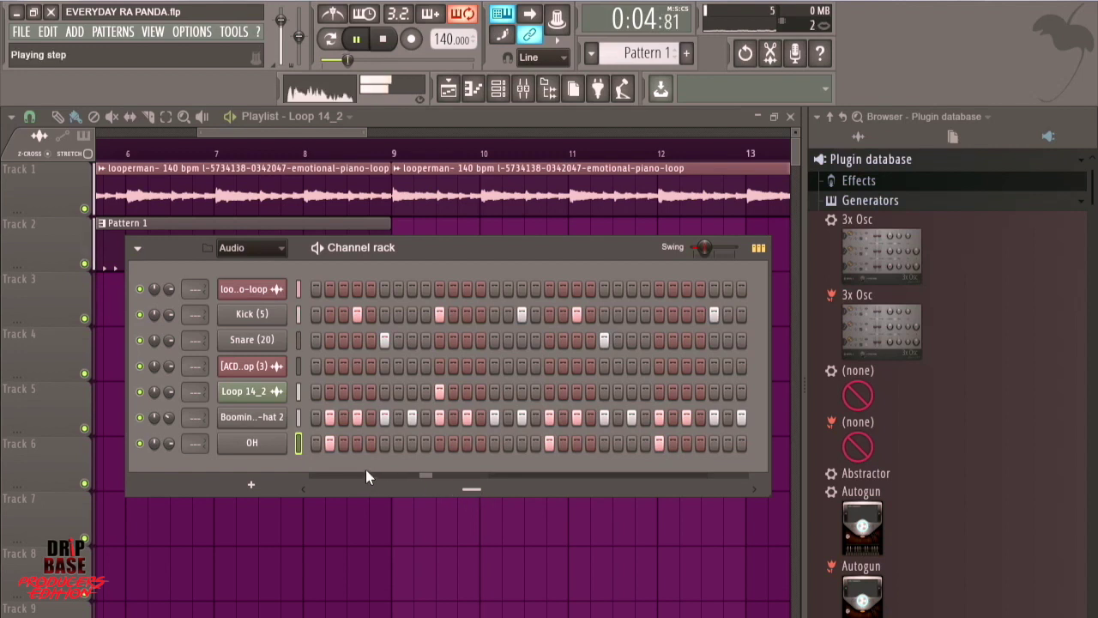
mouse_move(470, 485)
mouse_down()
mouse_move(575, 495)
mouse_move(543, 497)
mouse_move(479, 469)
mouse_up()
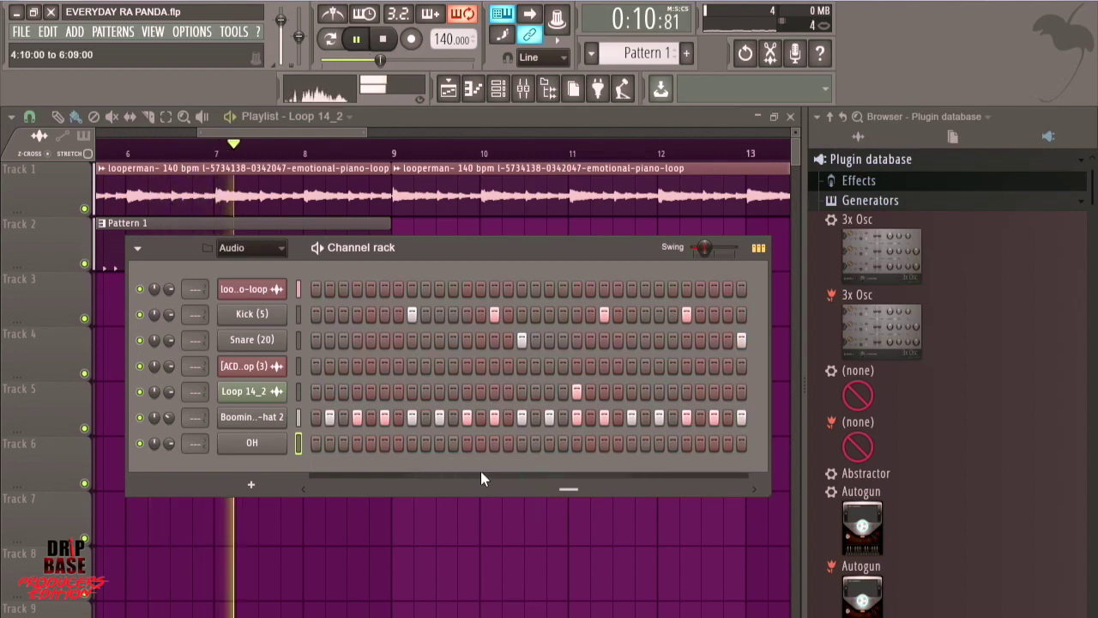
drag(573, 489, 627, 489)
click(619, 443)
Select all OH notes in the piano roll and randomize their velocity and pitch levels with a different seed
right_click(288, 444)
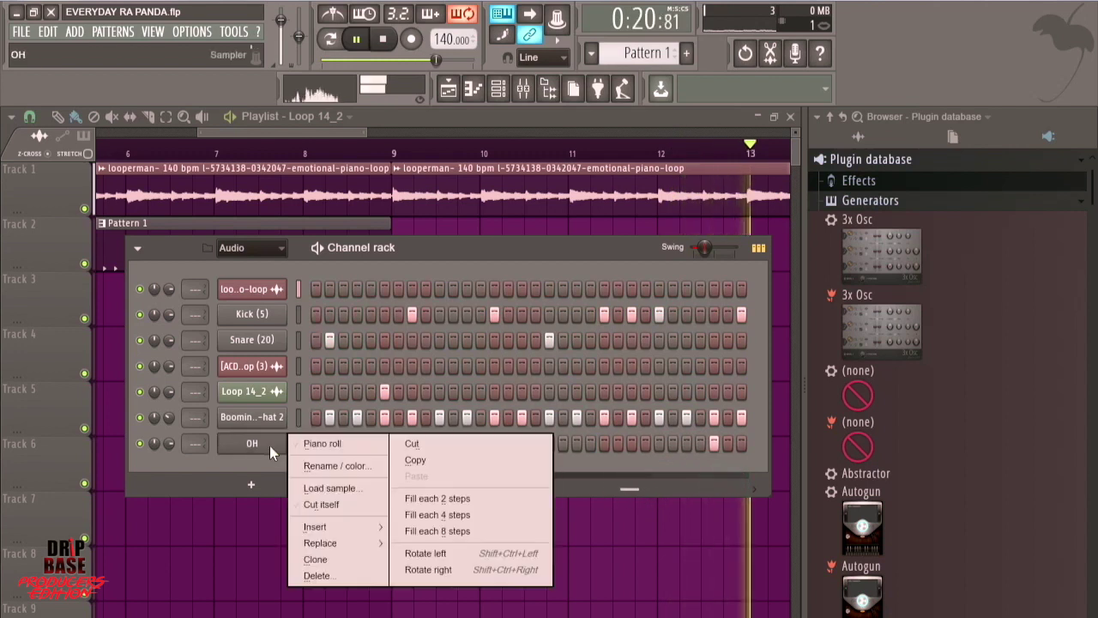
click(313, 442)
drag(694, 321, 1, 420)
key(alt+r)
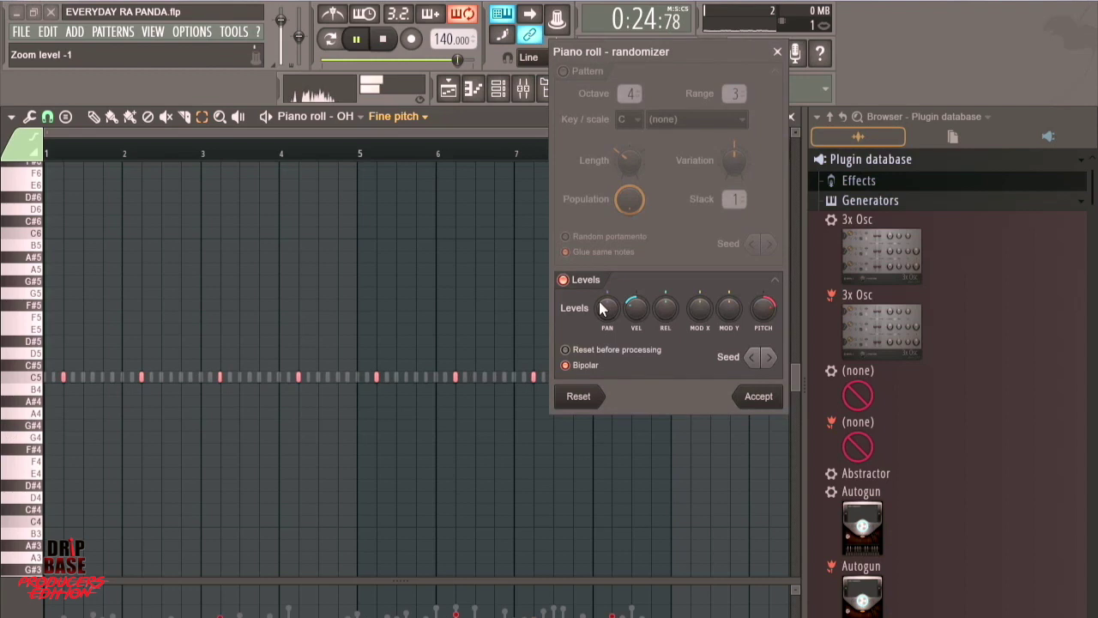
drag(636, 307, 666, 322)
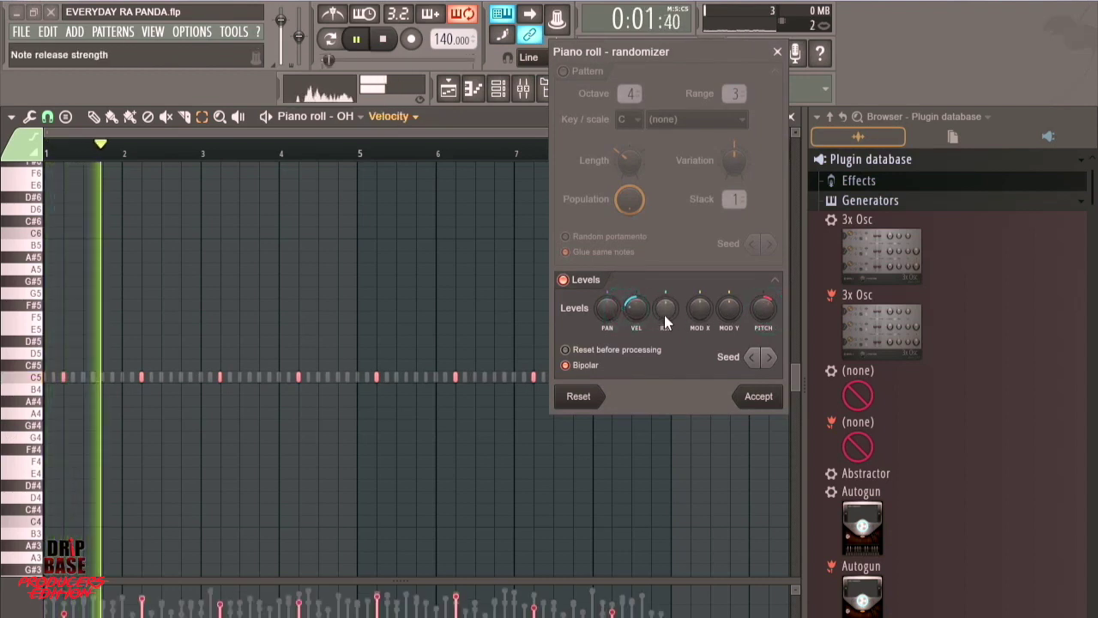
click(768, 358)
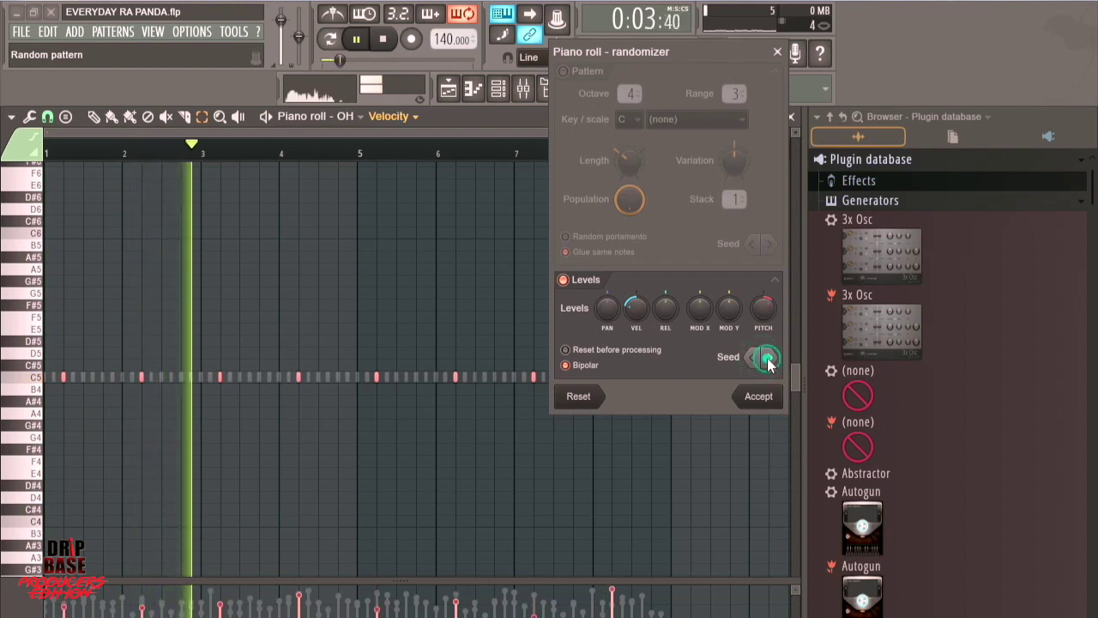
click(757, 394)
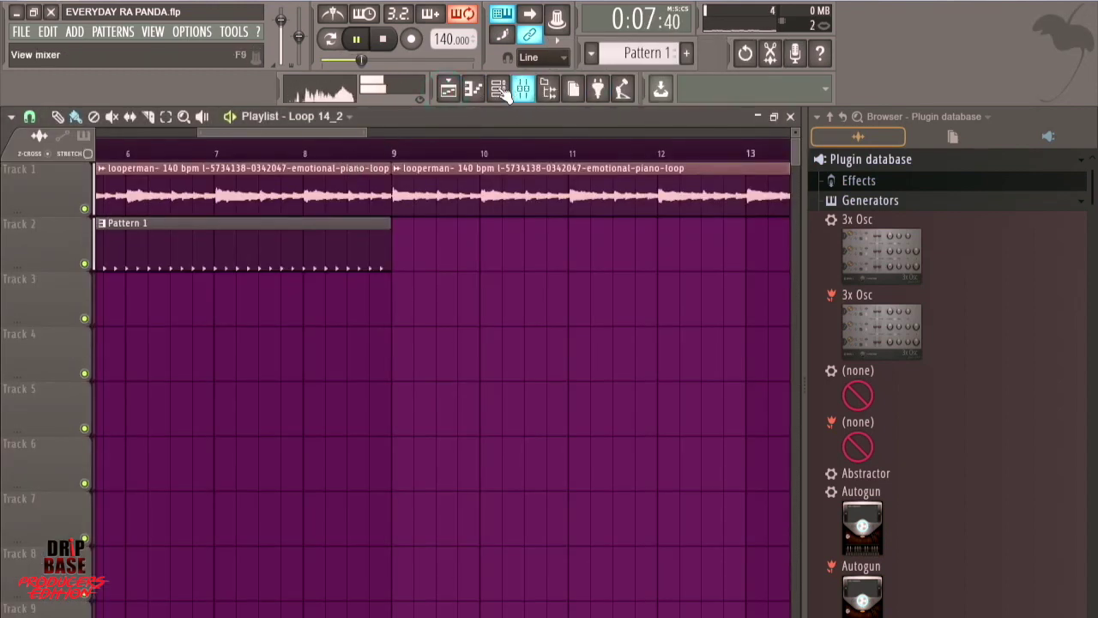
Show the channel rack again and save the project with the randomized open hats
click(502, 90)
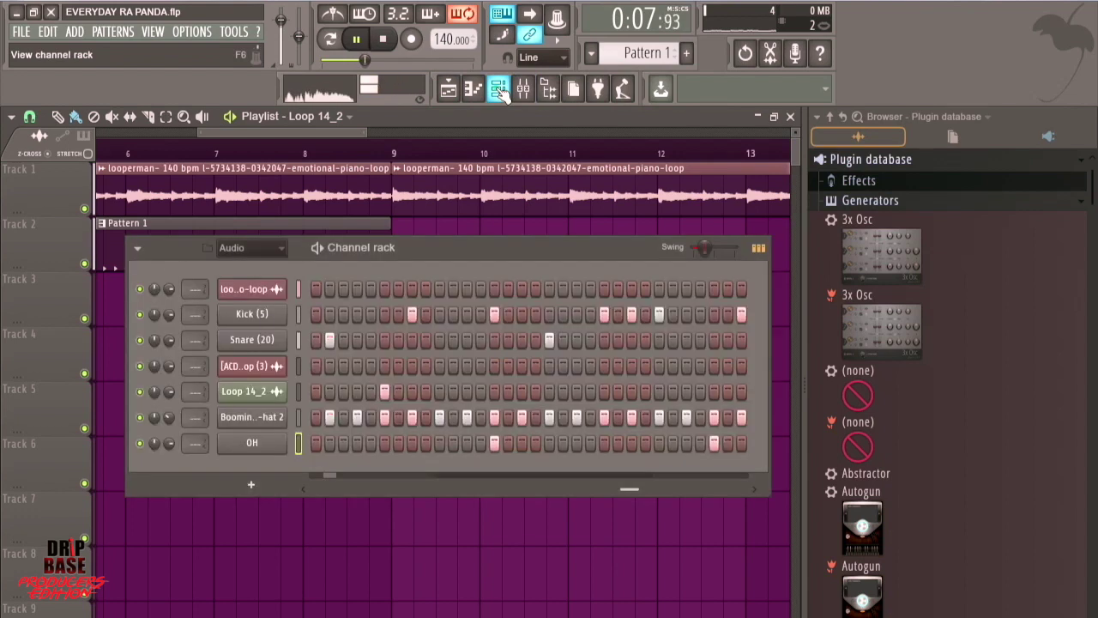
click(21, 33)
click(39, 107)
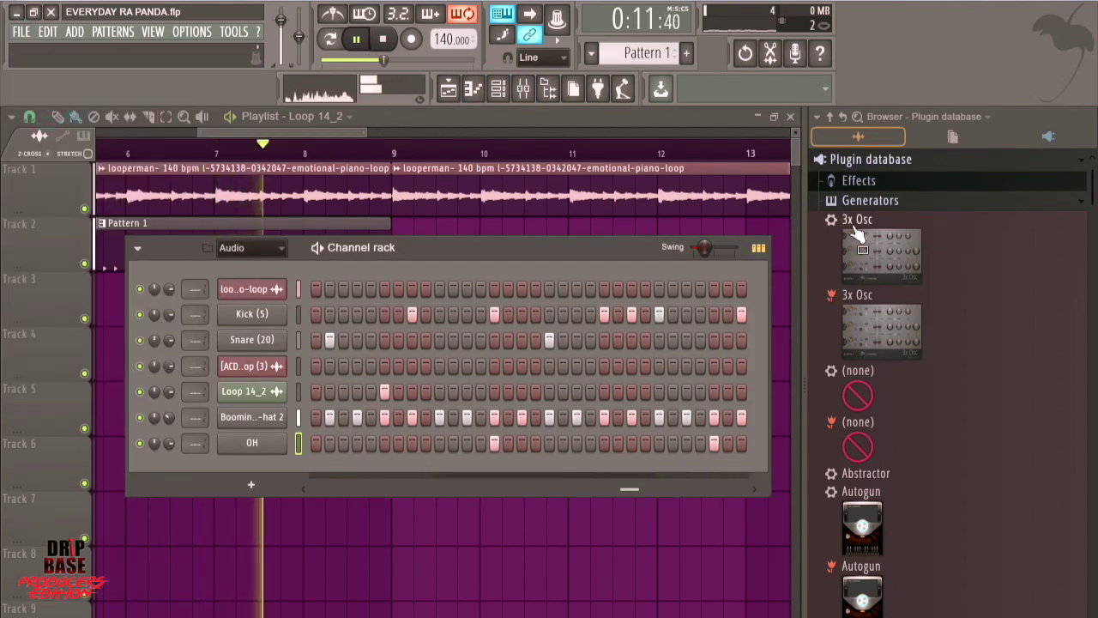
In the Auto browser view, collapse Open Hats, expand the Southside kit's 808 folder and preview 808 (Southside) and 808 (Spinz Dist)
click(953, 117)
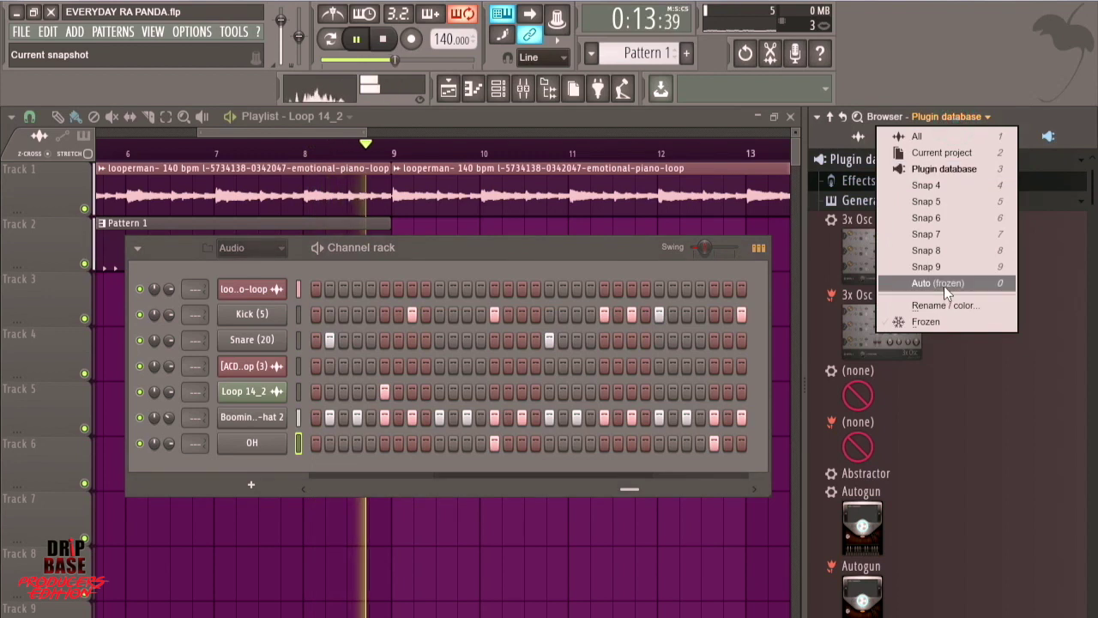
click(944, 286)
click(880, 394)
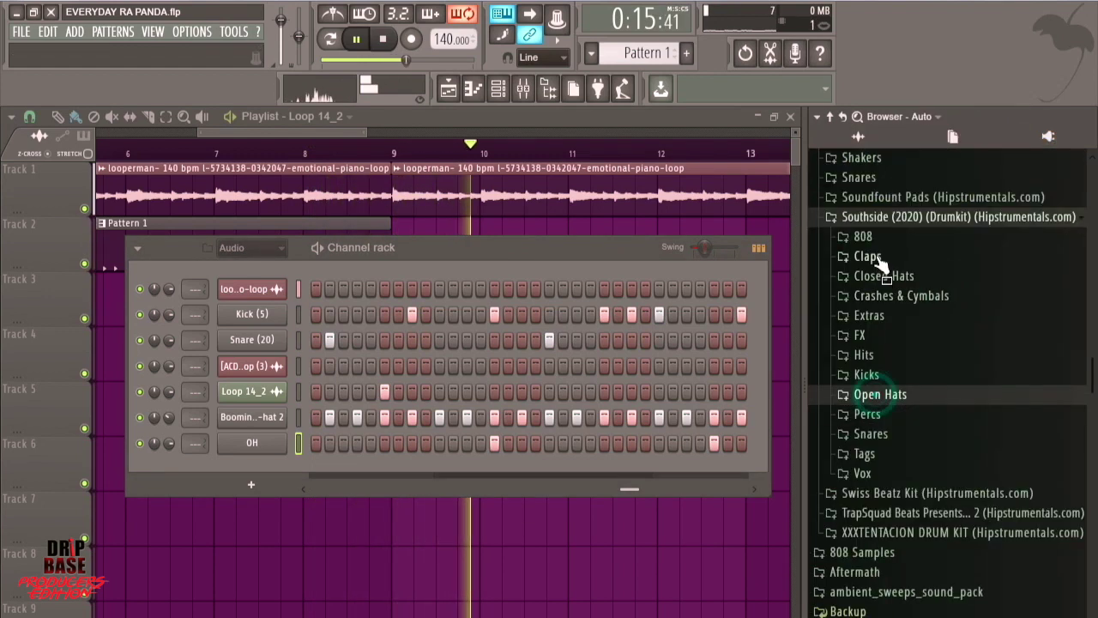
click(863, 237)
click(882, 324)
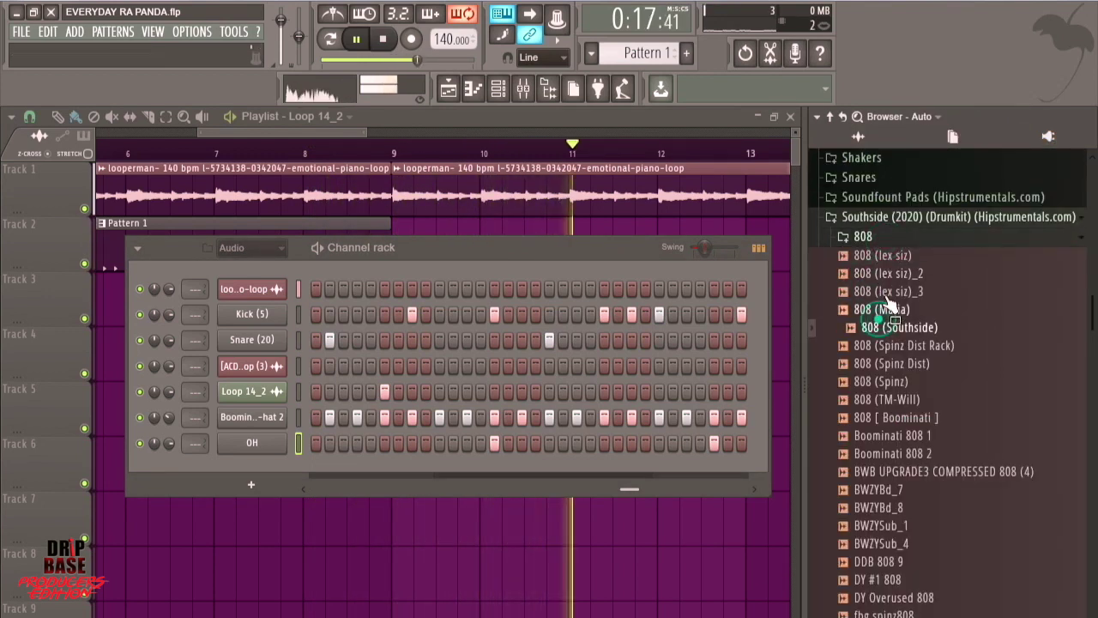
click(892, 363)
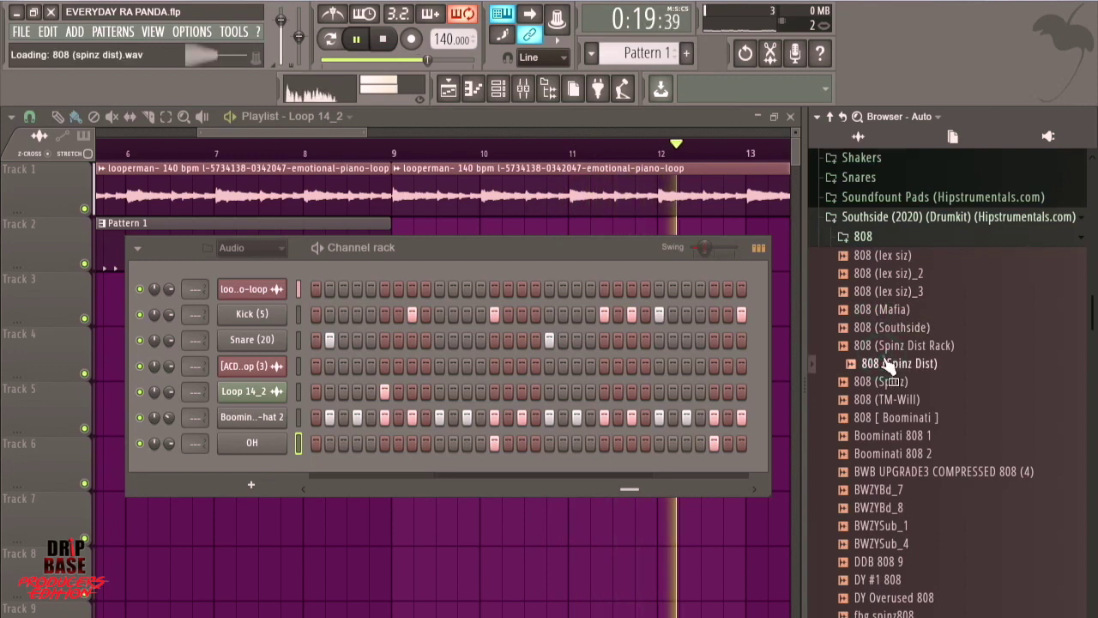
mouse_move(893, 363)
mouse_down()
mouse_move(899, 388)
mouse_move(911, 371)
mouse_up()
scroll(922, 412, down, 4)
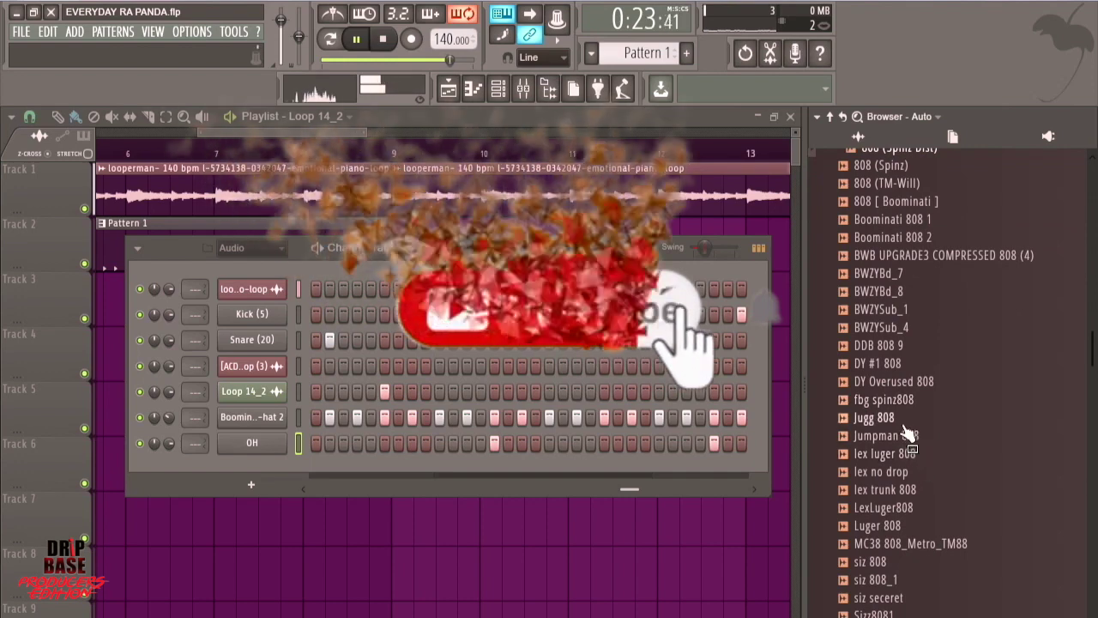
Preview Jugg 808, add it as a new channel below OH and save the project
click(905, 419)
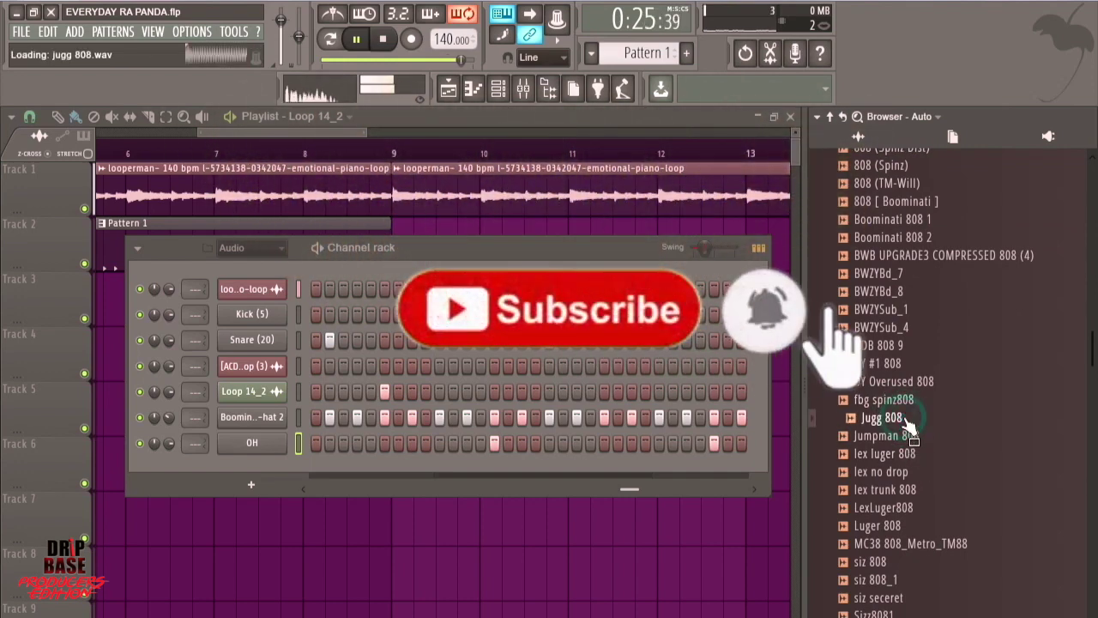
drag(841, 439, 247, 461)
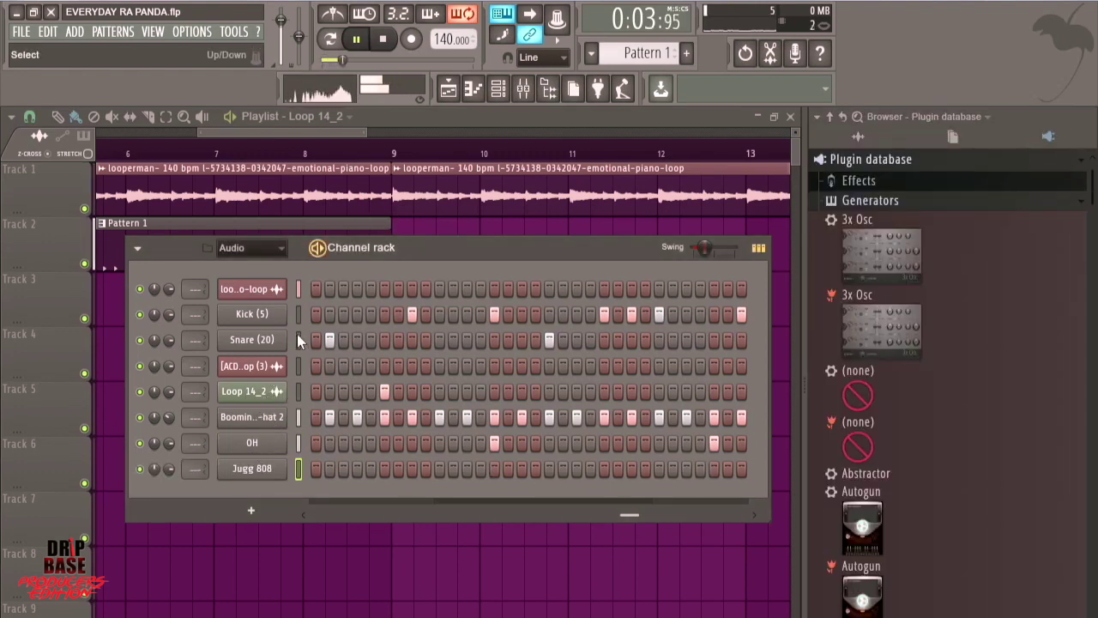
click(32, 39)
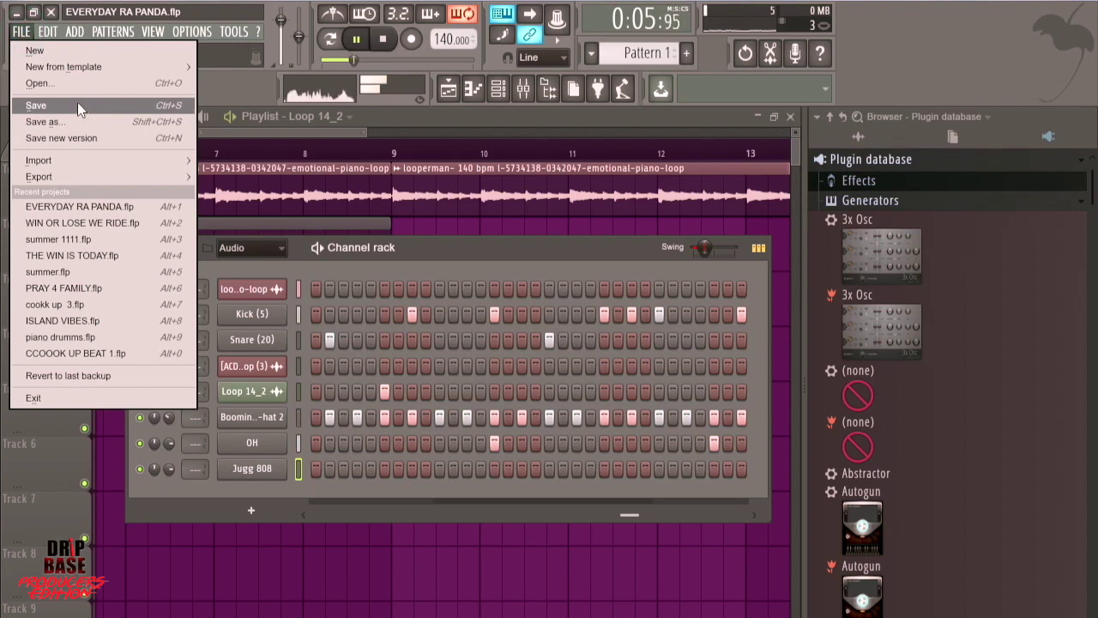
click(77, 102)
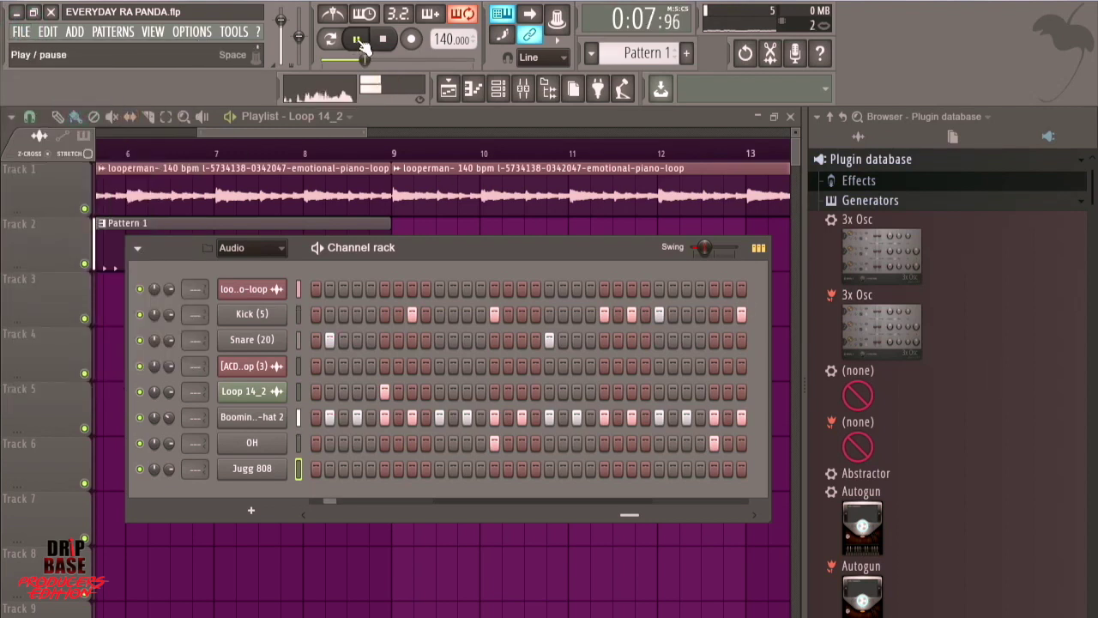